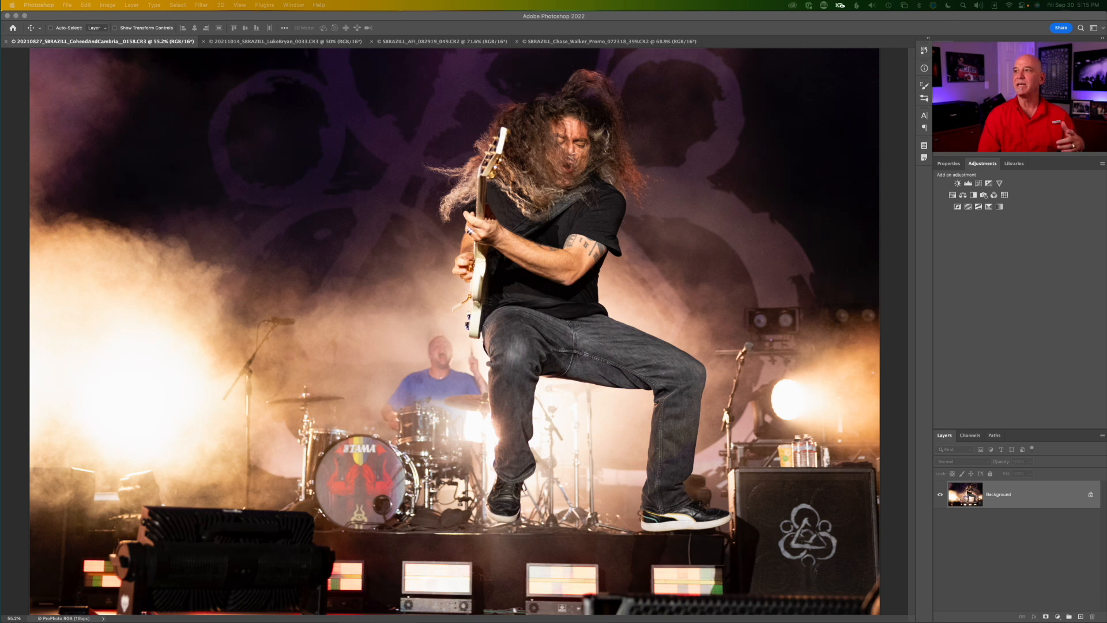
Open the Coheed and Cambria concert photo in Nik Collection's Color Efex Pro 5.
click(998, 303)
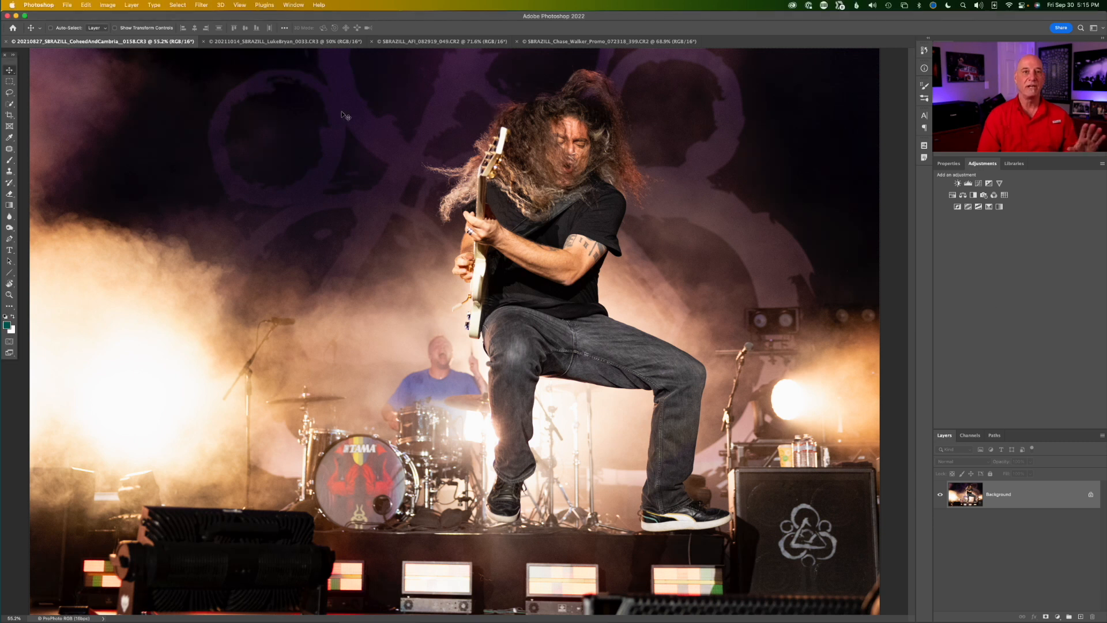
click(205, 6)
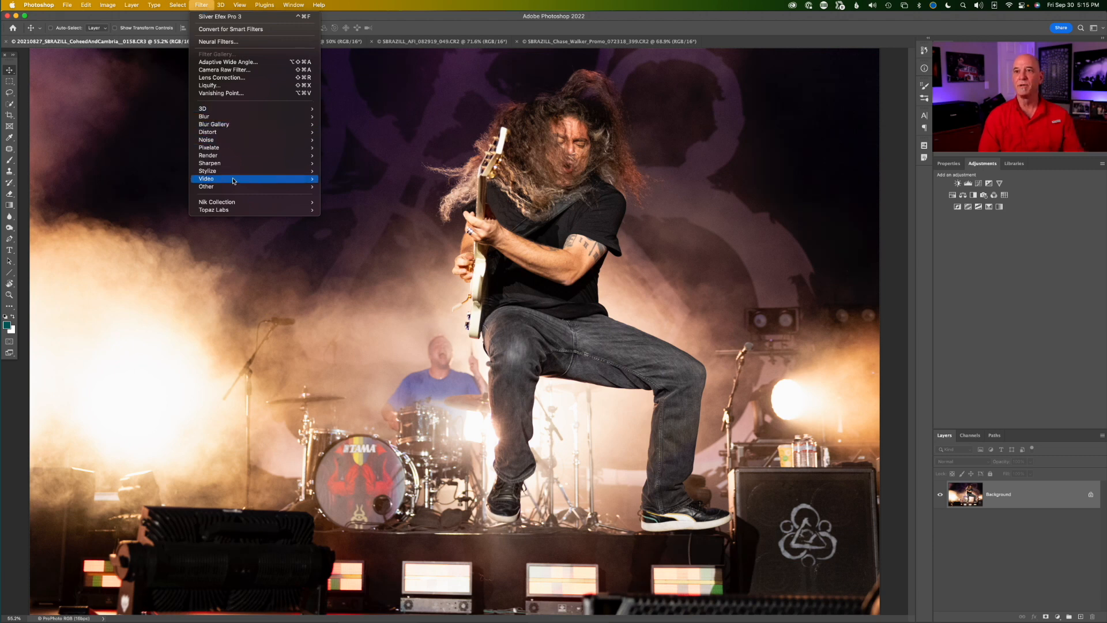
mouse_move(234, 203)
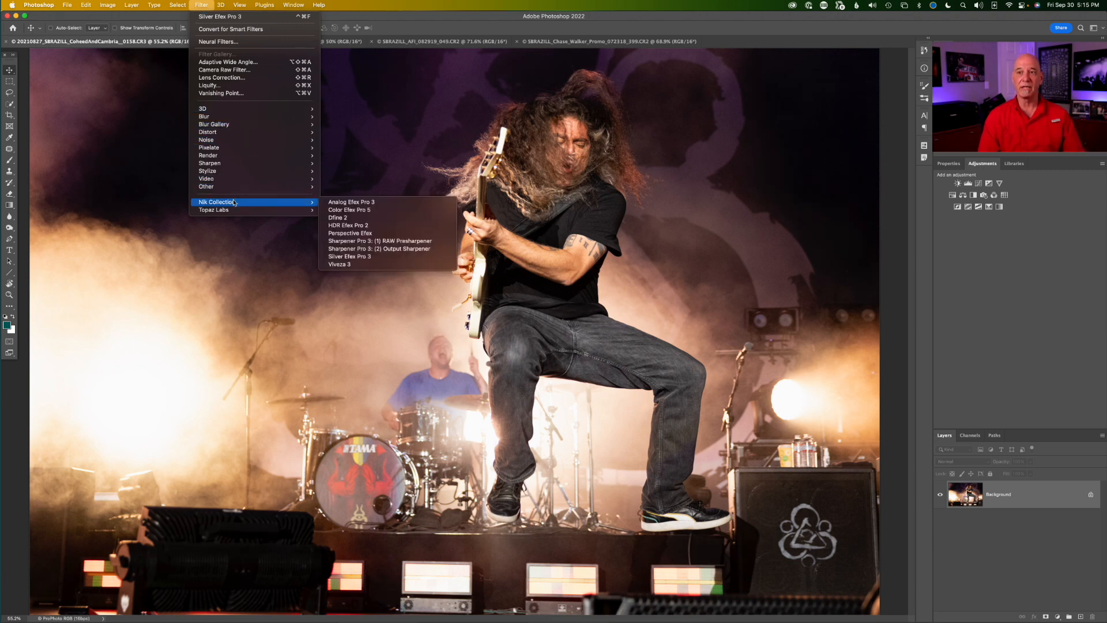
click(364, 211)
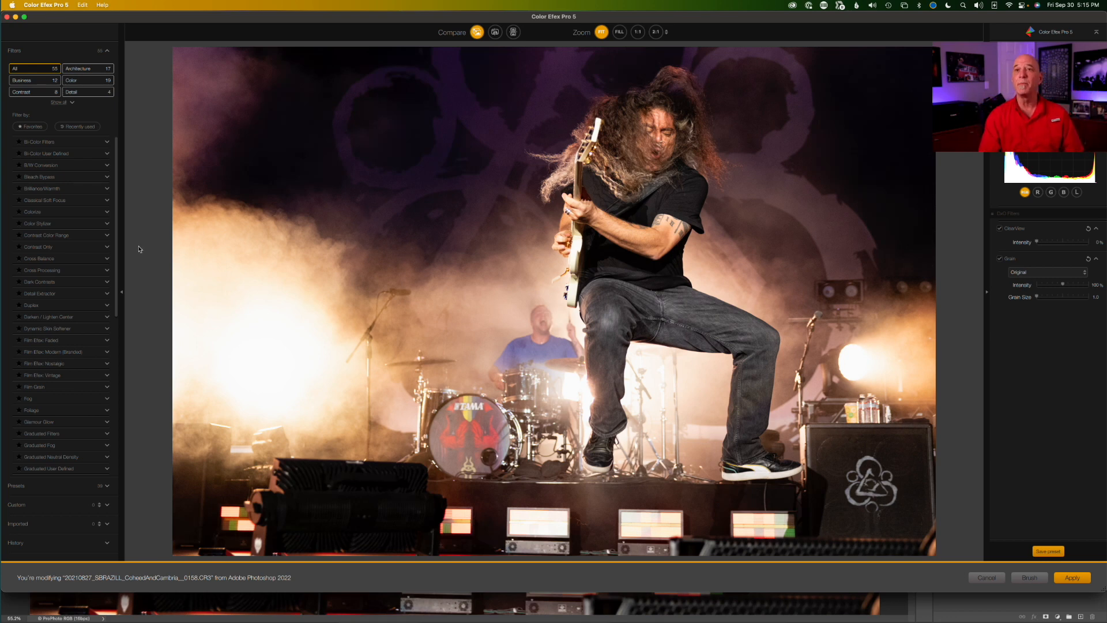
Add the Pro Contrast filter to the concert photo.
scroll(82, 271, down, 10)
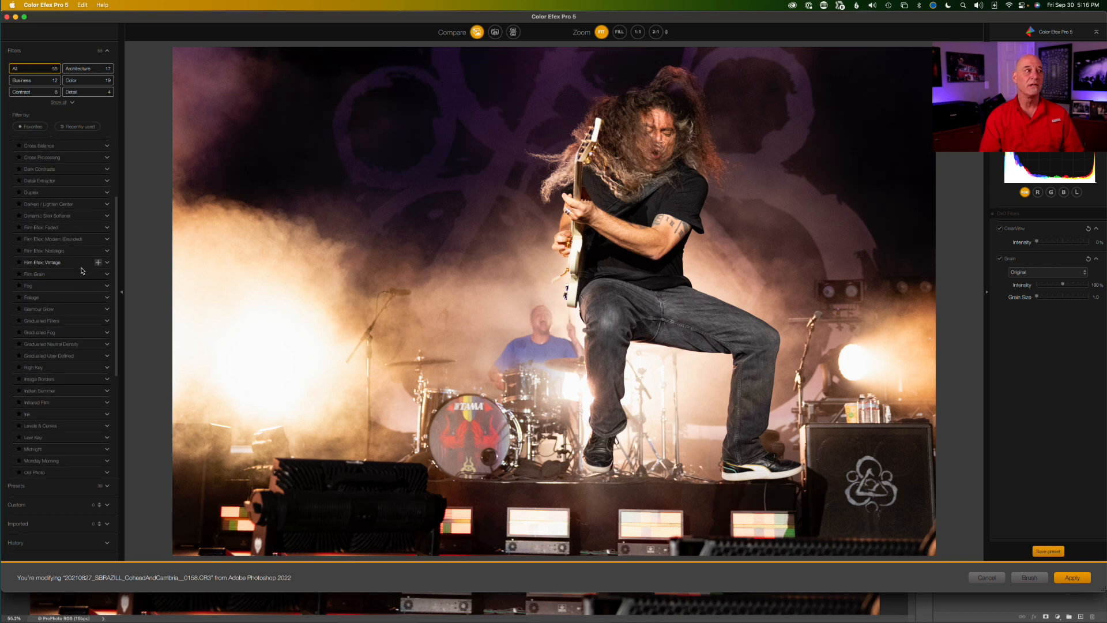
scroll(83, 271, down, 7)
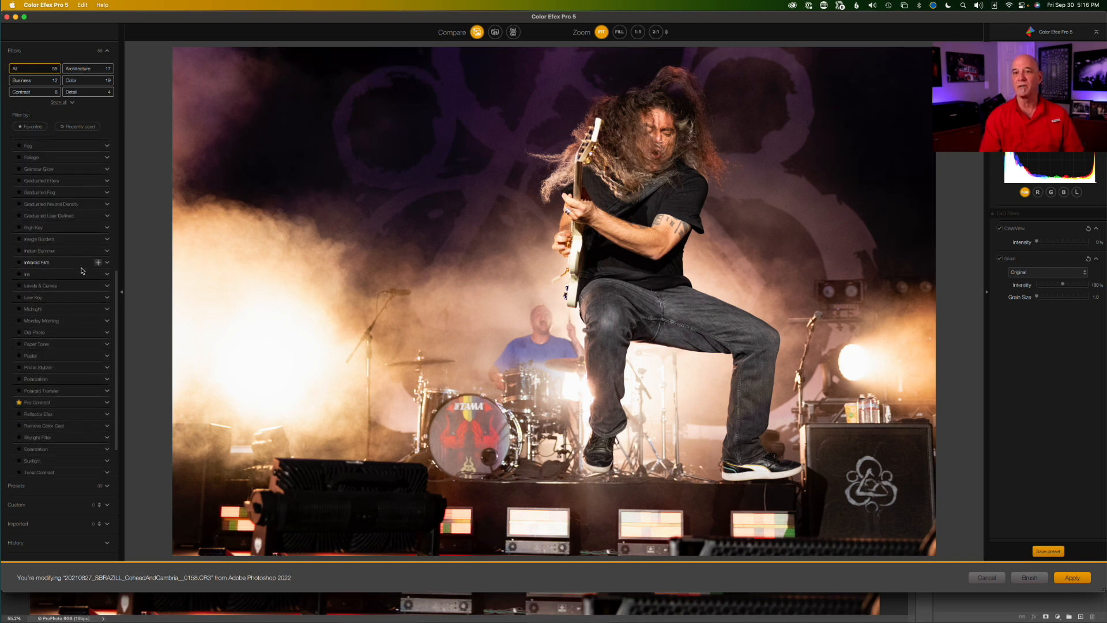
scroll(82, 271, up, 2)
scroll(83, 271, down, 2)
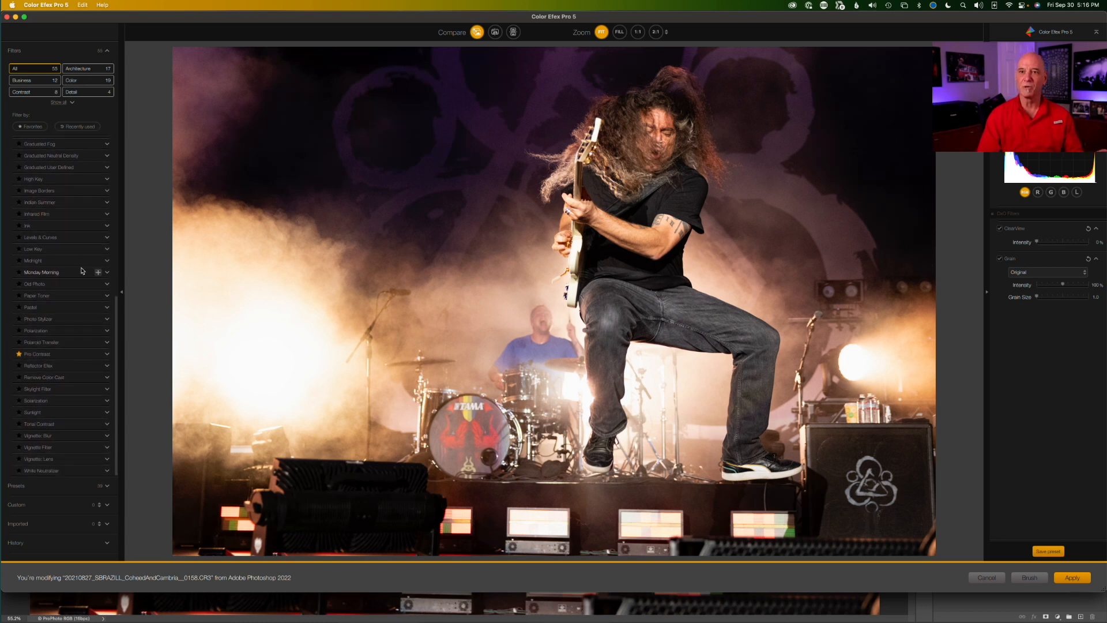
click(49, 356)
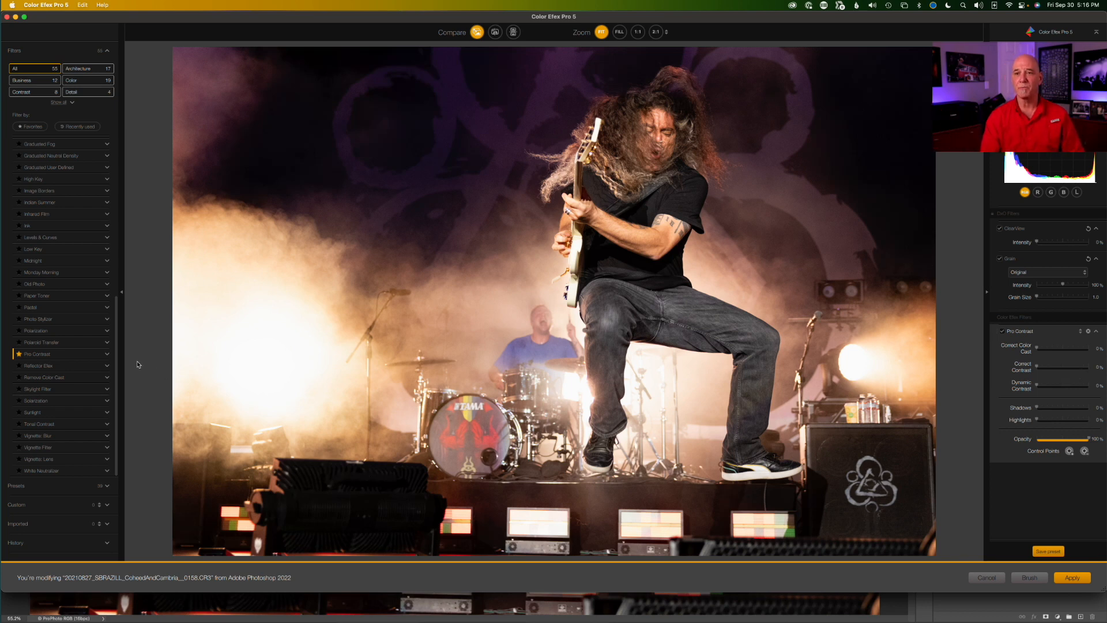
Try Pro Contrast's 02 - Auto Enhance preset and compare the result with the original photo.
click(108, 356)
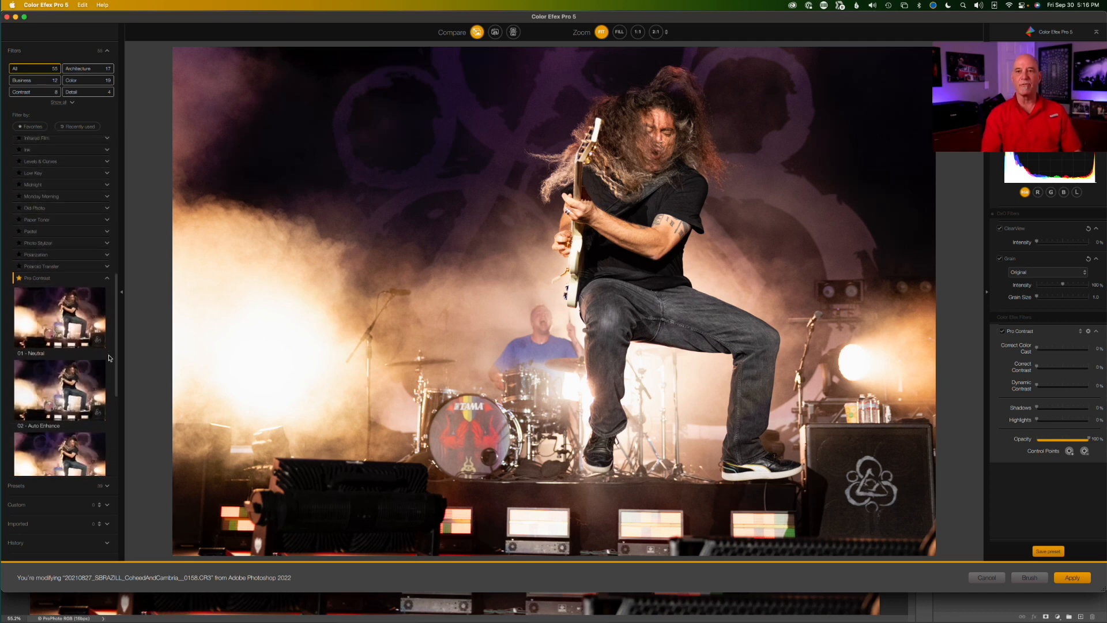
scroll(109, 358, down, 2)
scroll(109, 358, up, 1)
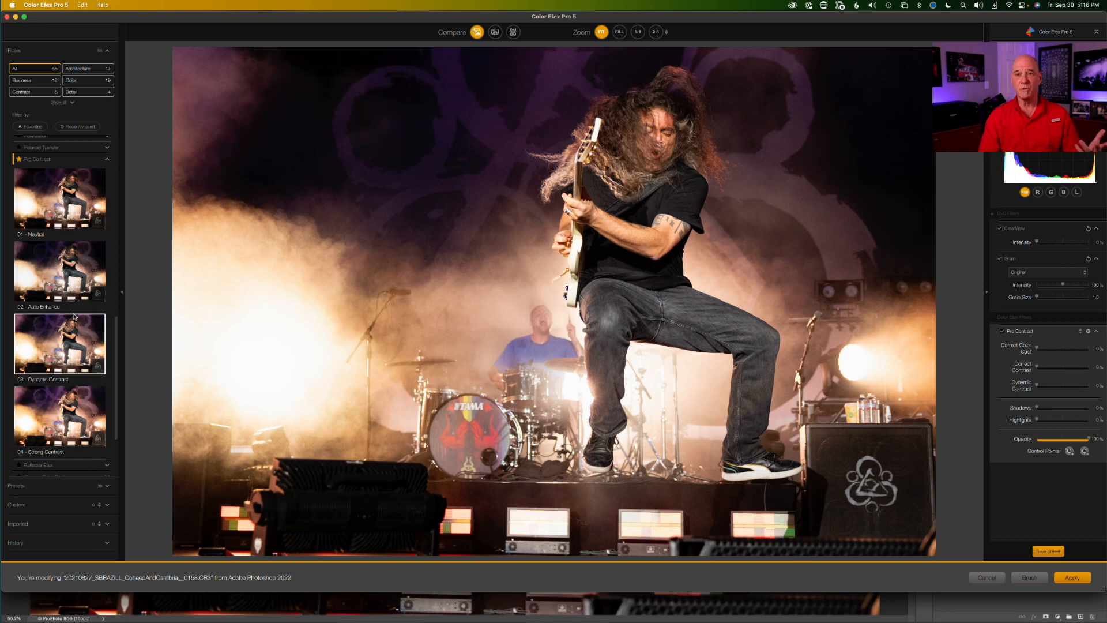
click(66, 279)
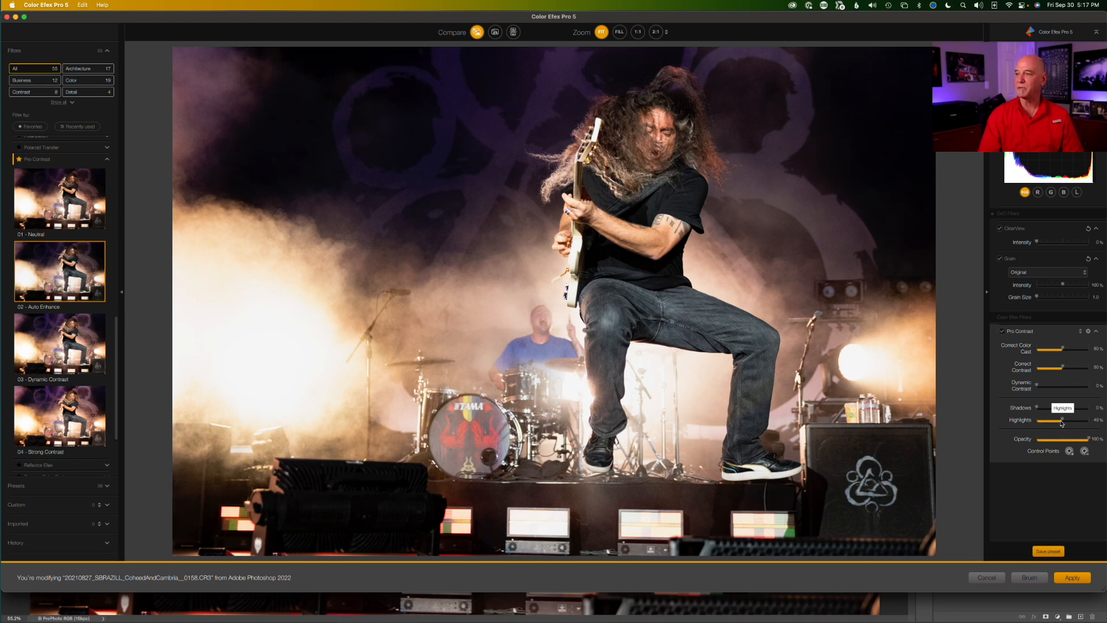
click(477, 32)
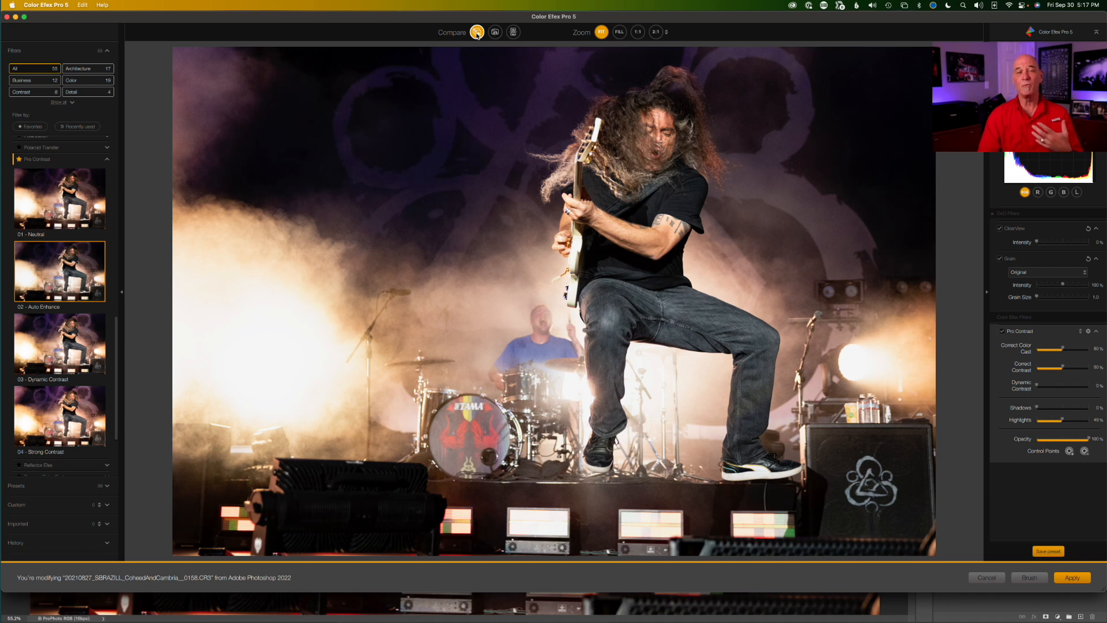
click(477, 32)
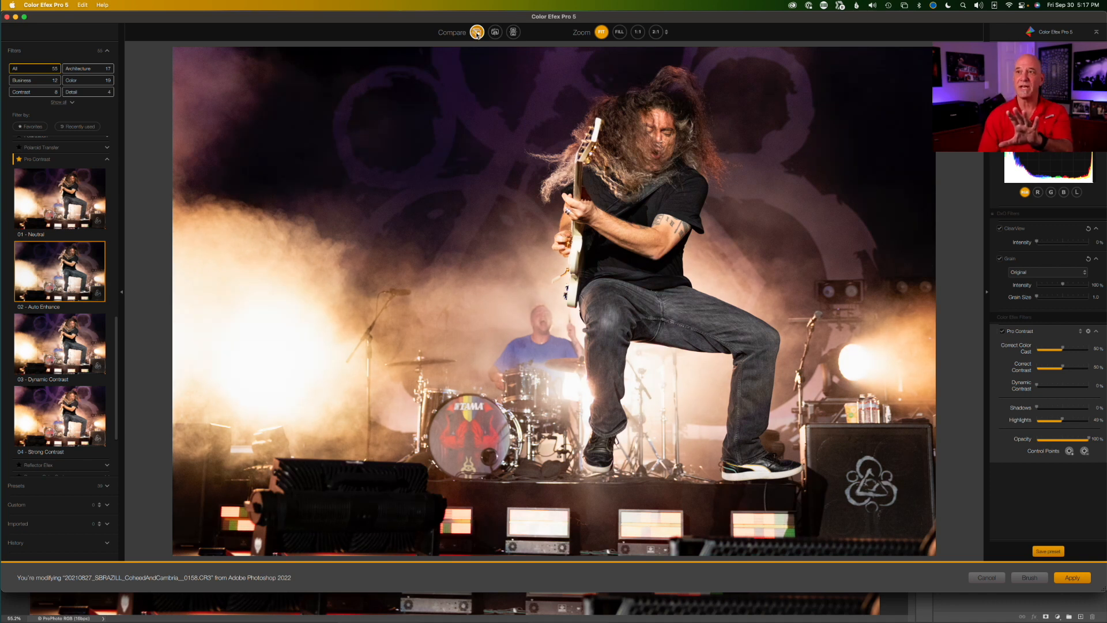
Use the 01 - Neutral preset, with Correct Color Cast at 20%, Correct Contrast at 0% and Dynamic Contrast at 10%.
click(68, 199)
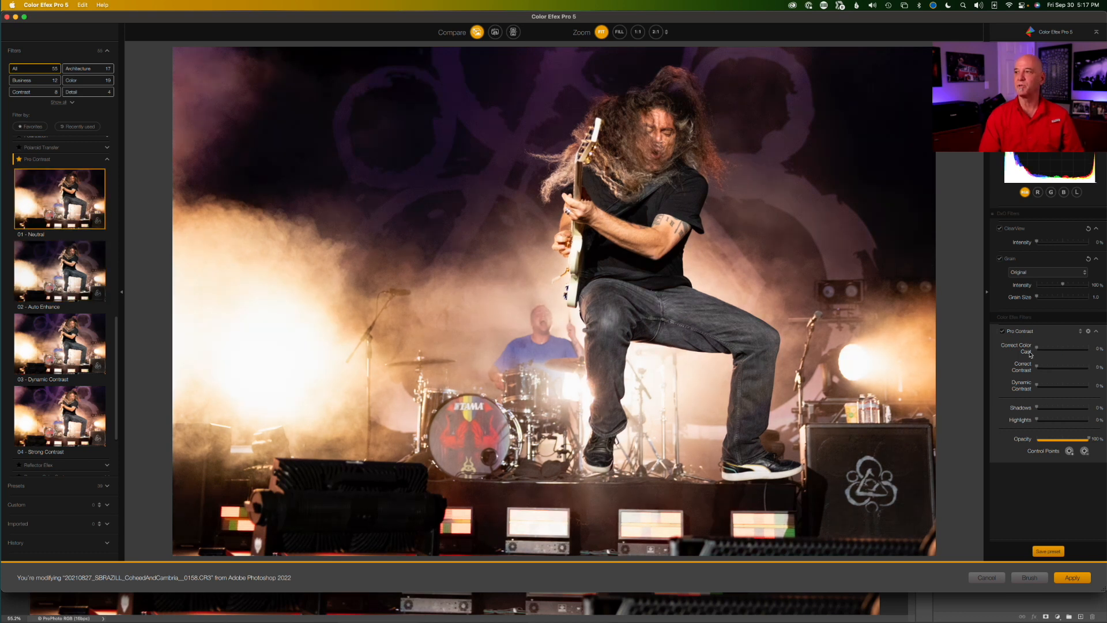
drag(1037, 350, 1049, 352)
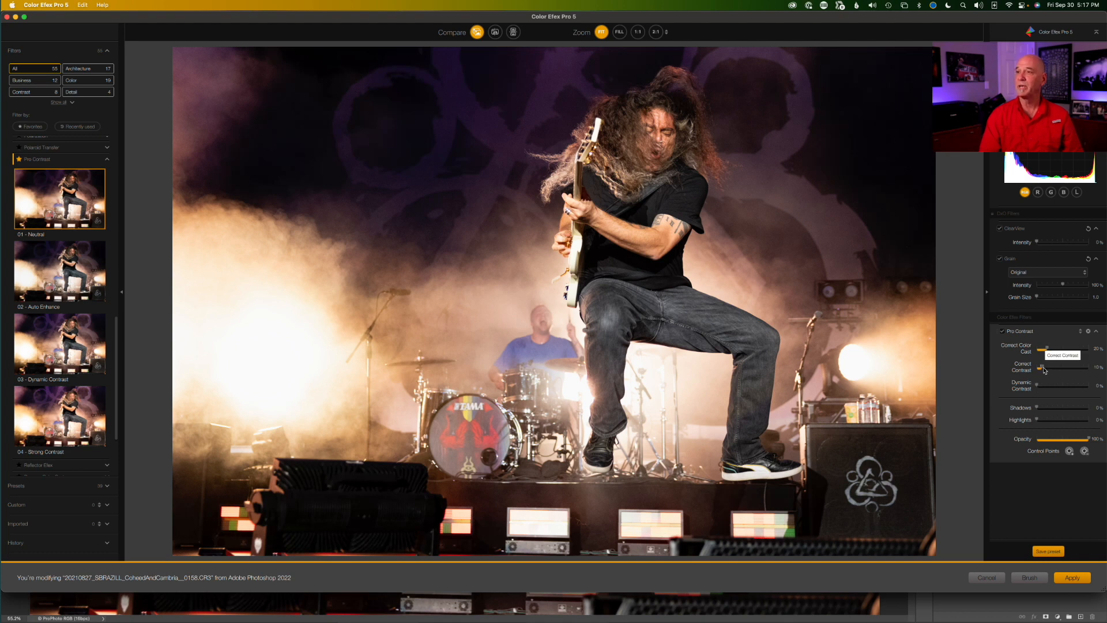
click(1048, 370)
drag(1046, 371, 1036, 370)
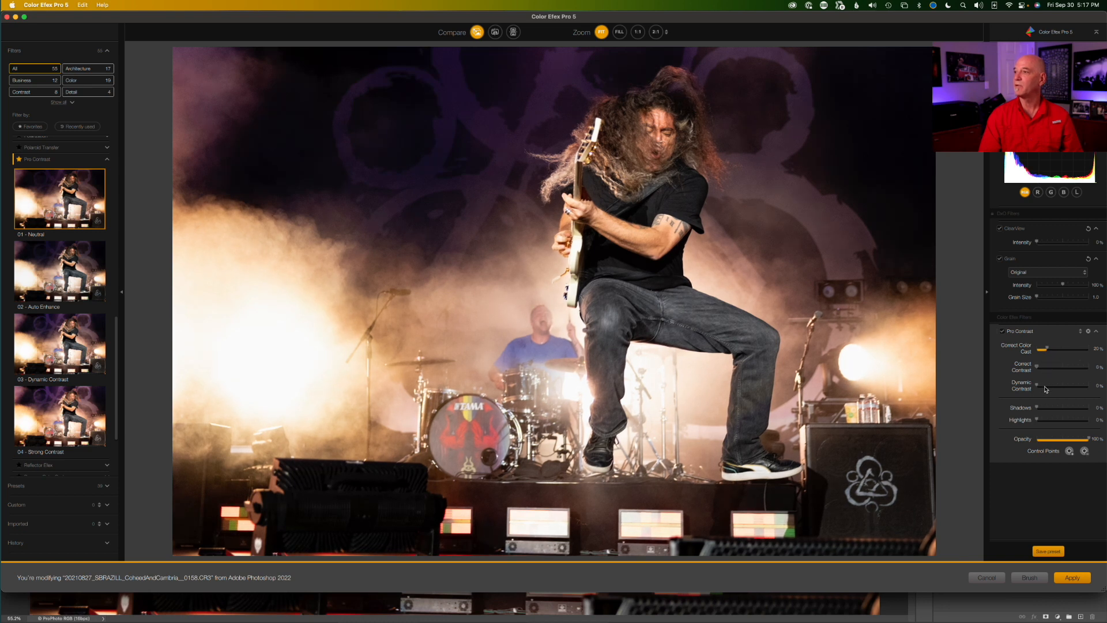
click(1044, 388)
drag(1046, 388, 1043, 390)
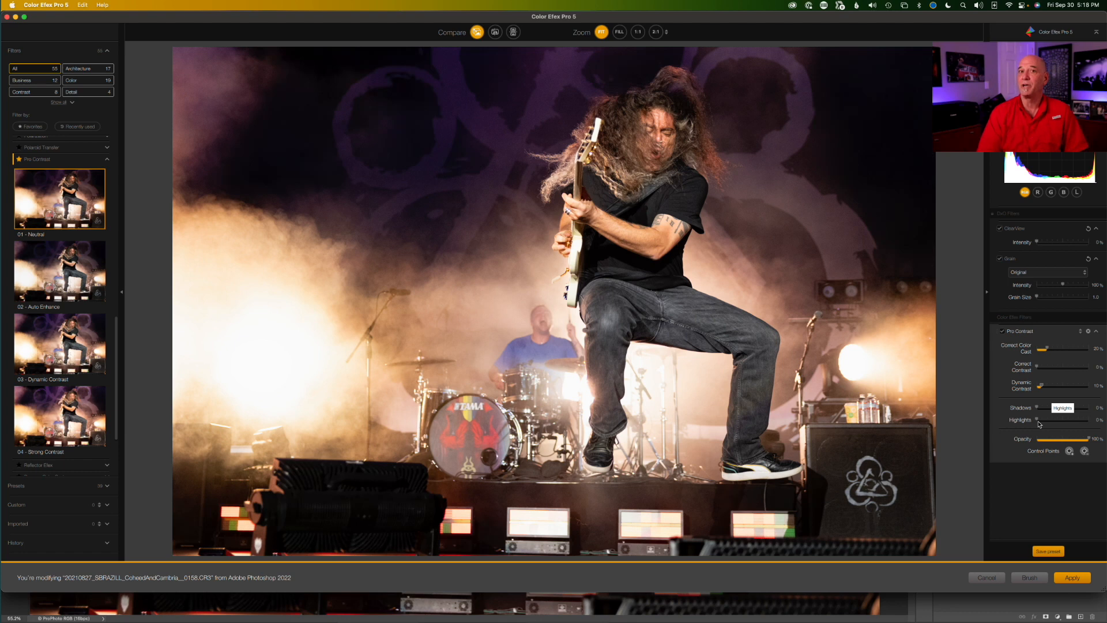
Raise Pro Contrast's Correct Contrast to about 18% and compare the result with the original photo.
click(1046, 370)
drag(1047, 370, 1047, 371)
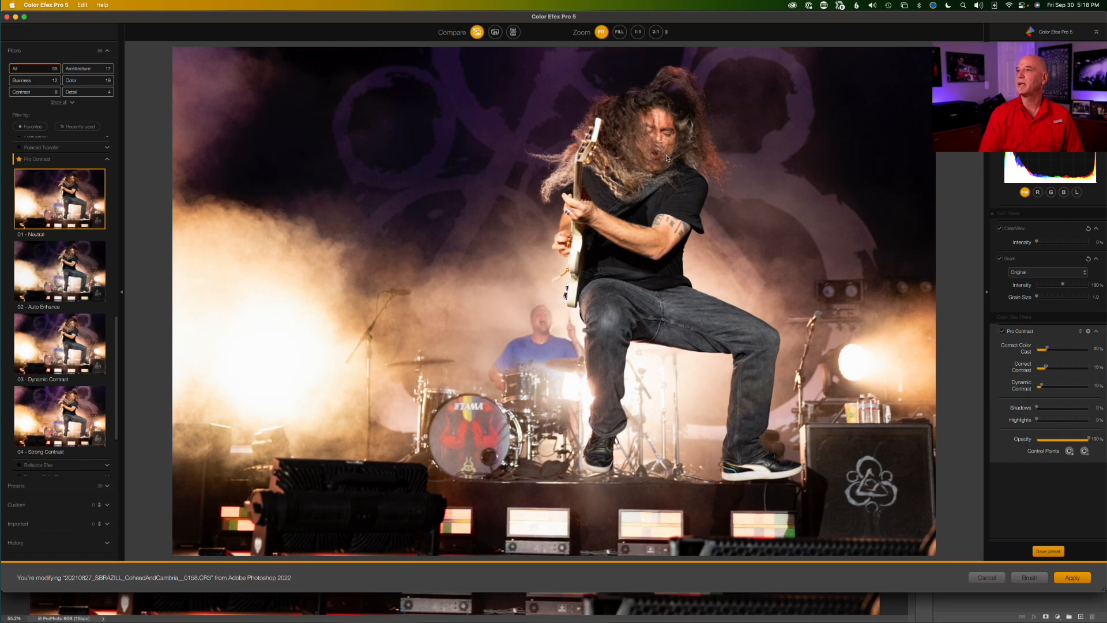
click(477, 36)
click(477, 36)
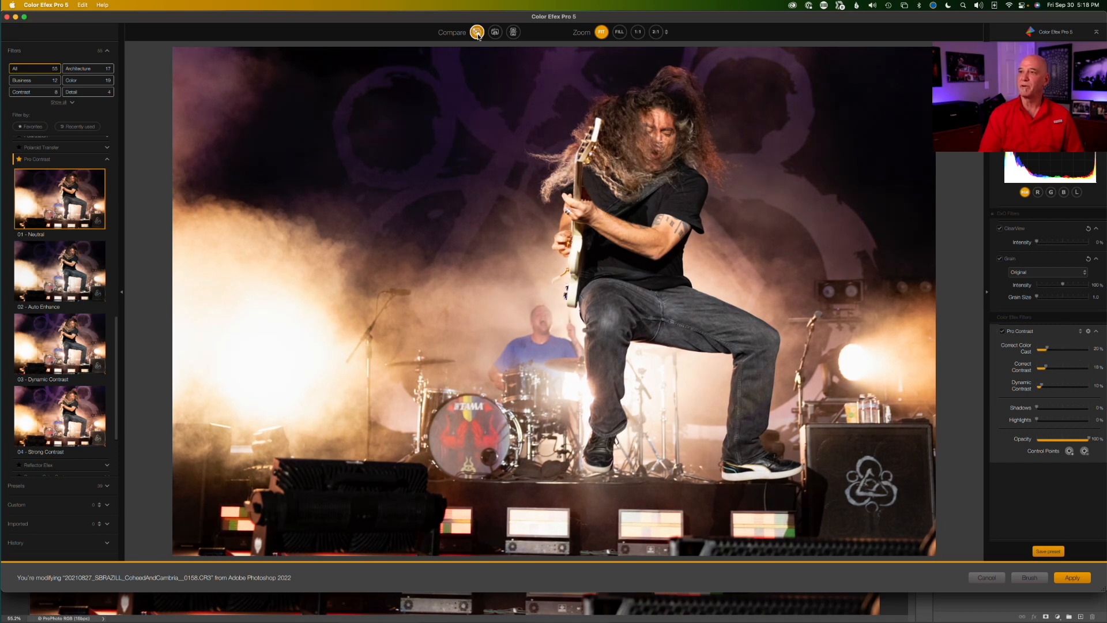
Reduce Correct Color Cast to about 11% and apply the Pro Contrast filter to the photo.
click(1042, 350)
drag(1043, 352, 1044, 351)
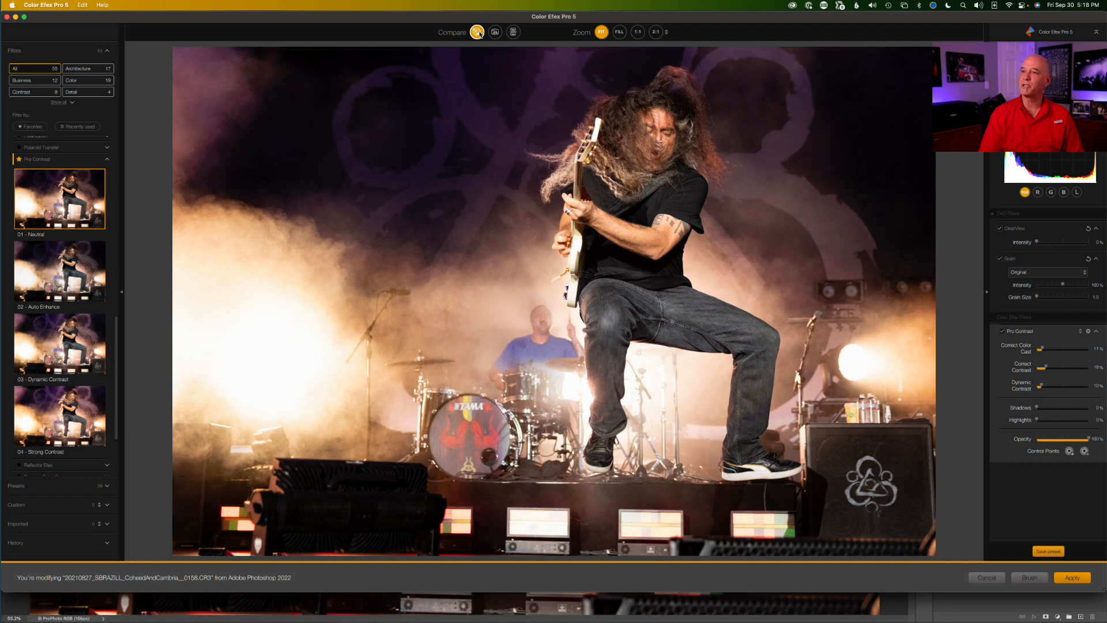
click(1072, 577)
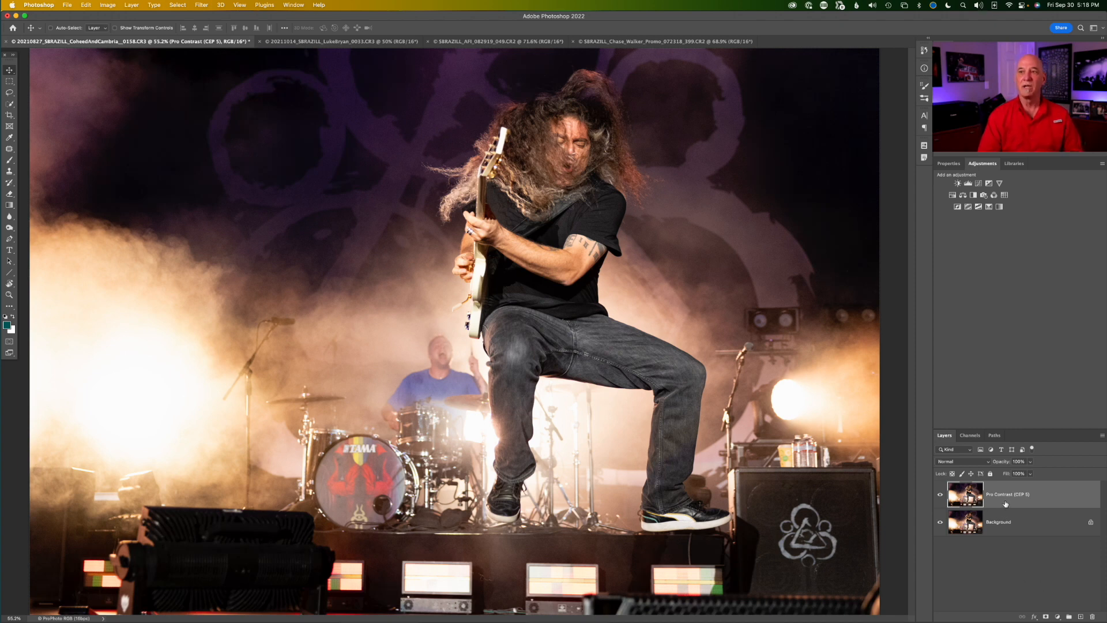
Compare the photo with and without the Pro Contrast layer by toggling that layer's visibility.
click(940, 496)
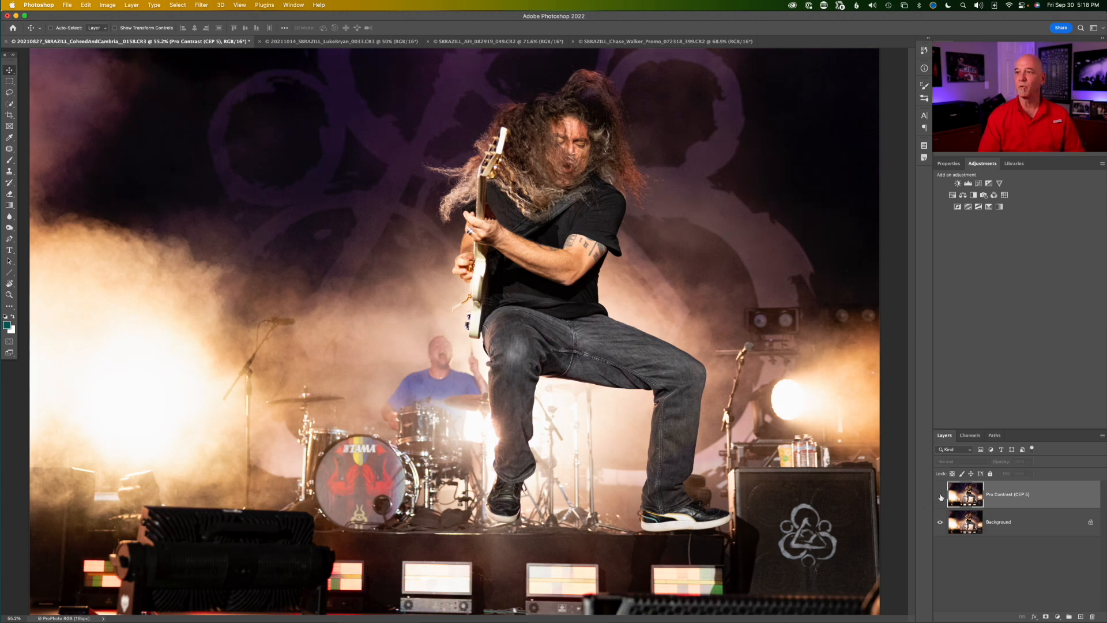
click(940, 496)
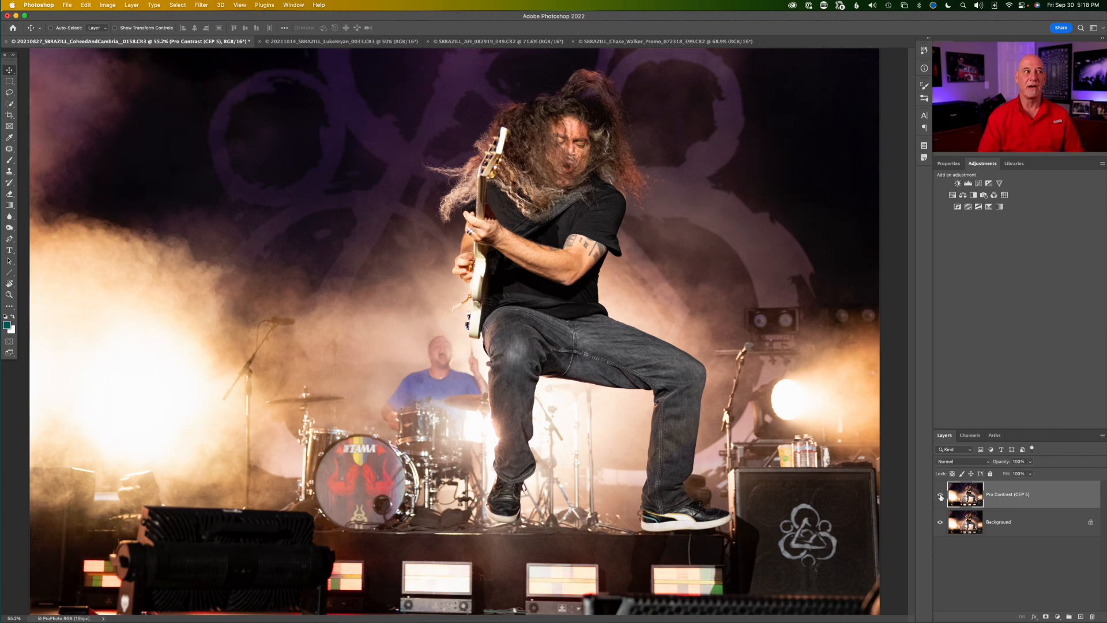
click(941, 495)
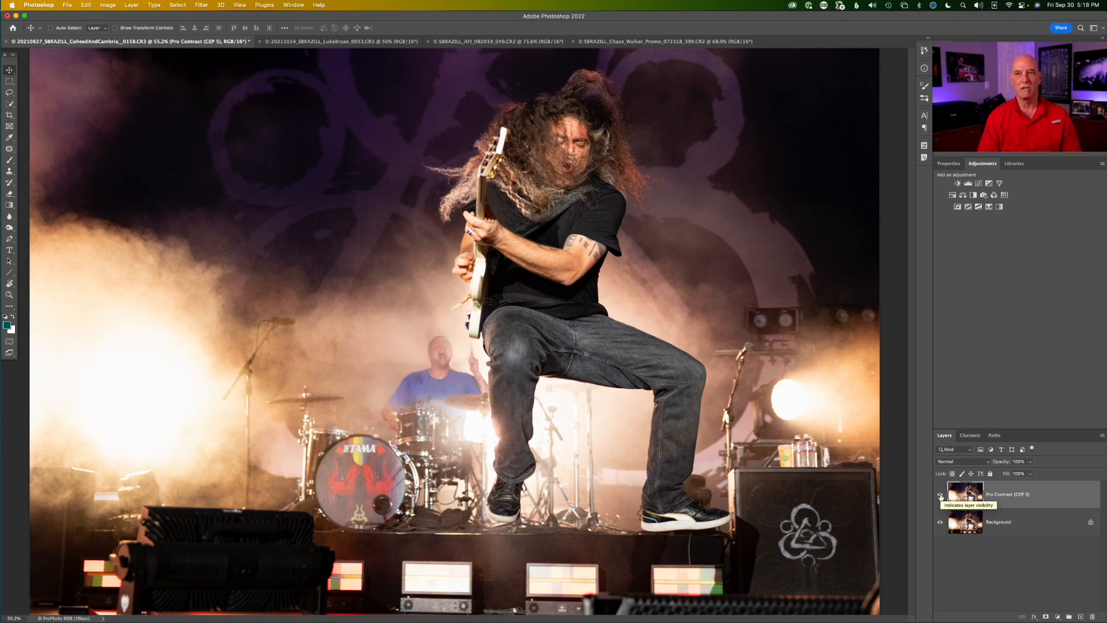
Switch to the Luke Bryan concert photo and open it in Color Efex Pro 5.
click(345, 43)
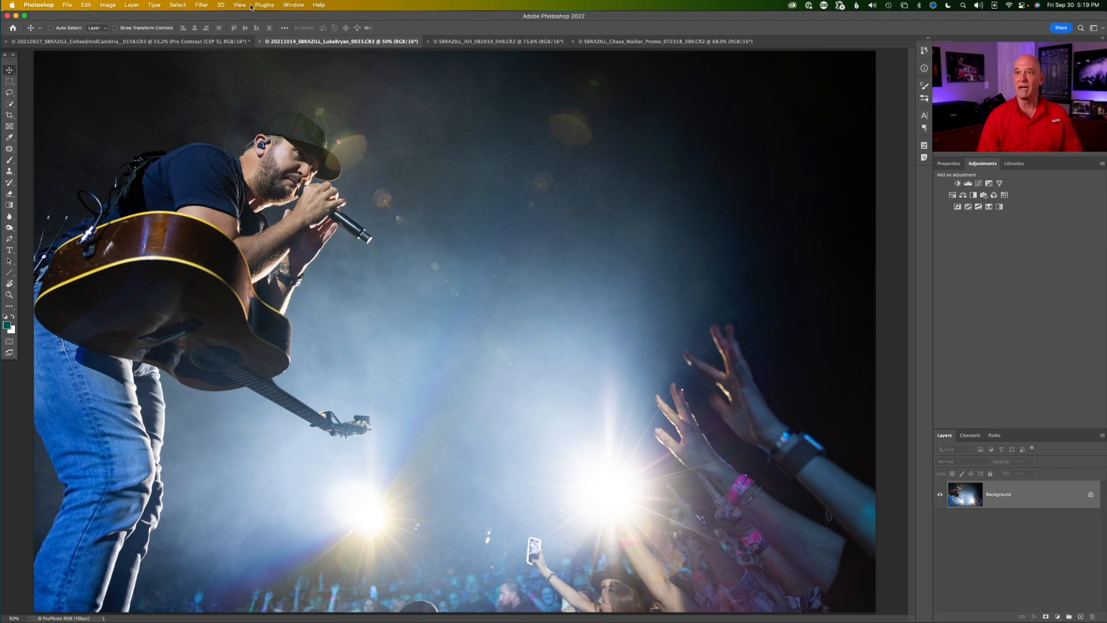
click(203, 5)
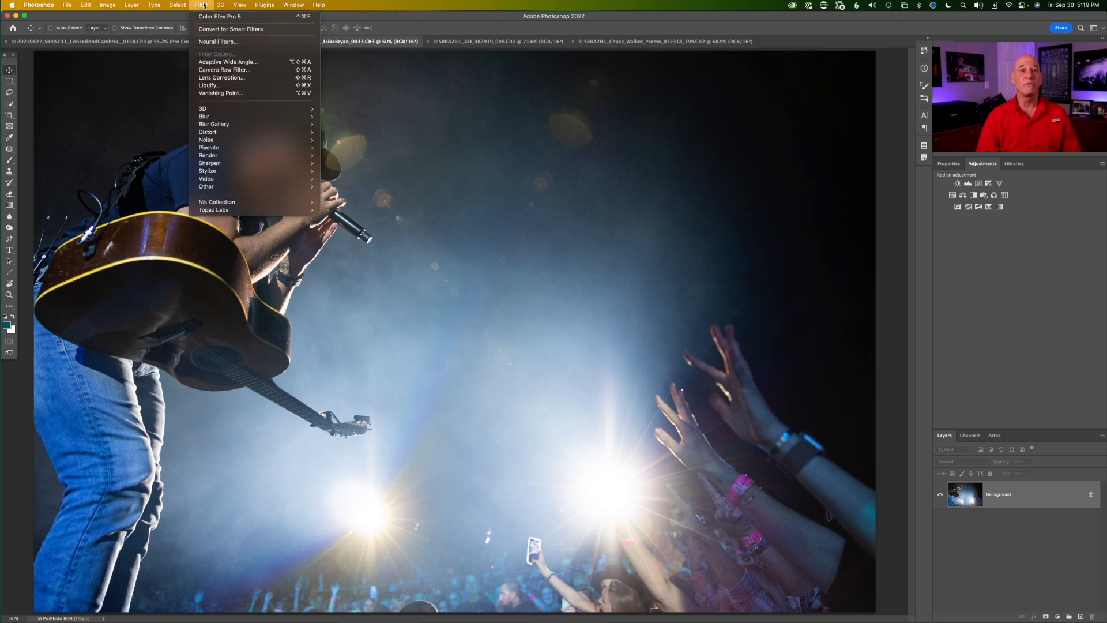
mouse_move(278, 203)
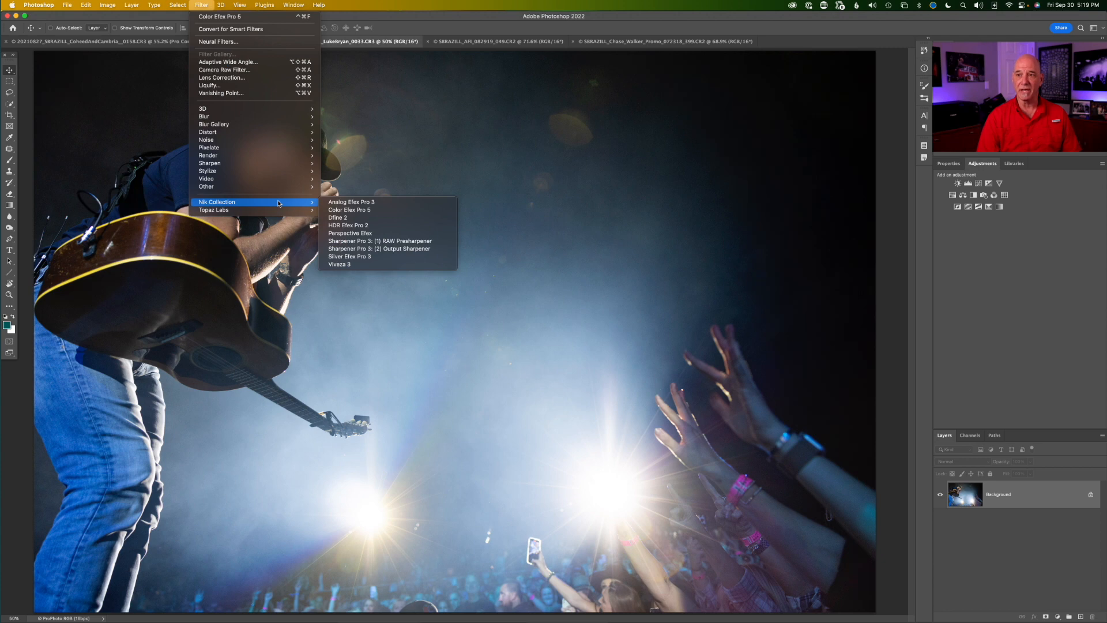
click(353, 211)
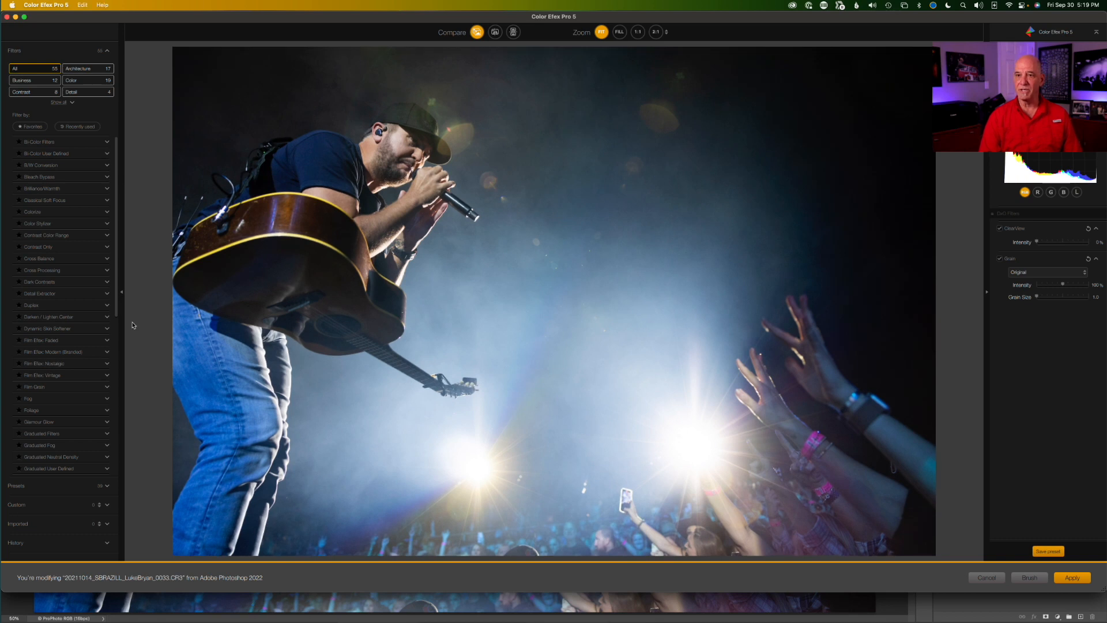
Add the Pro Contrast filter to the Luke Bryan photo using its 02 - Auto Enhance preset.
scroll(69, 386, down, 5)
click(40, 355)
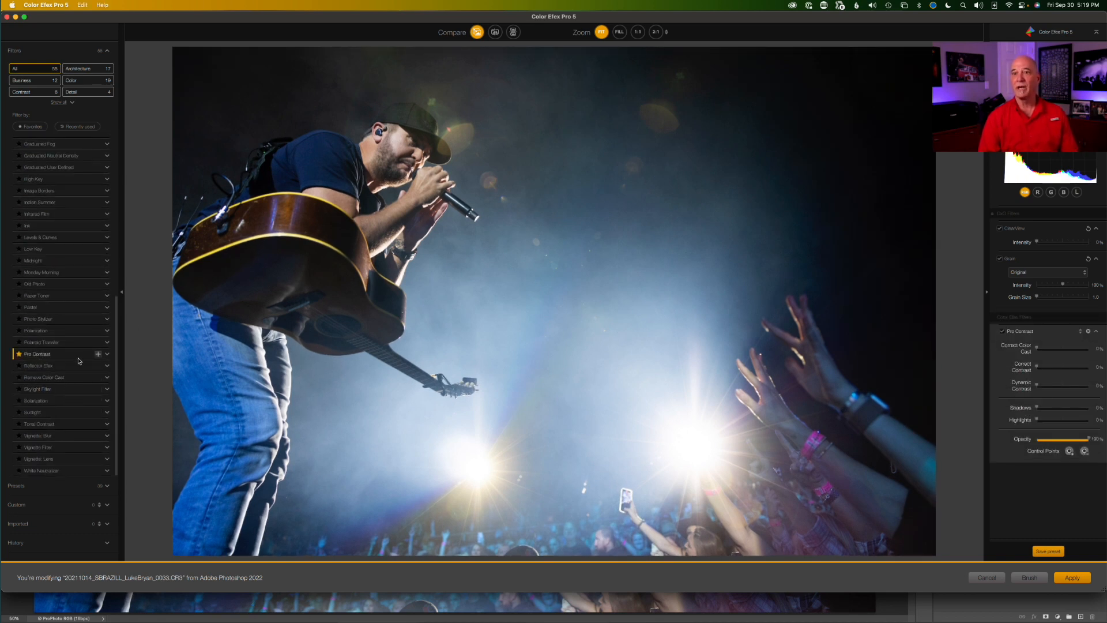
click(107, 355)
scroll(75, 369, down, 4)
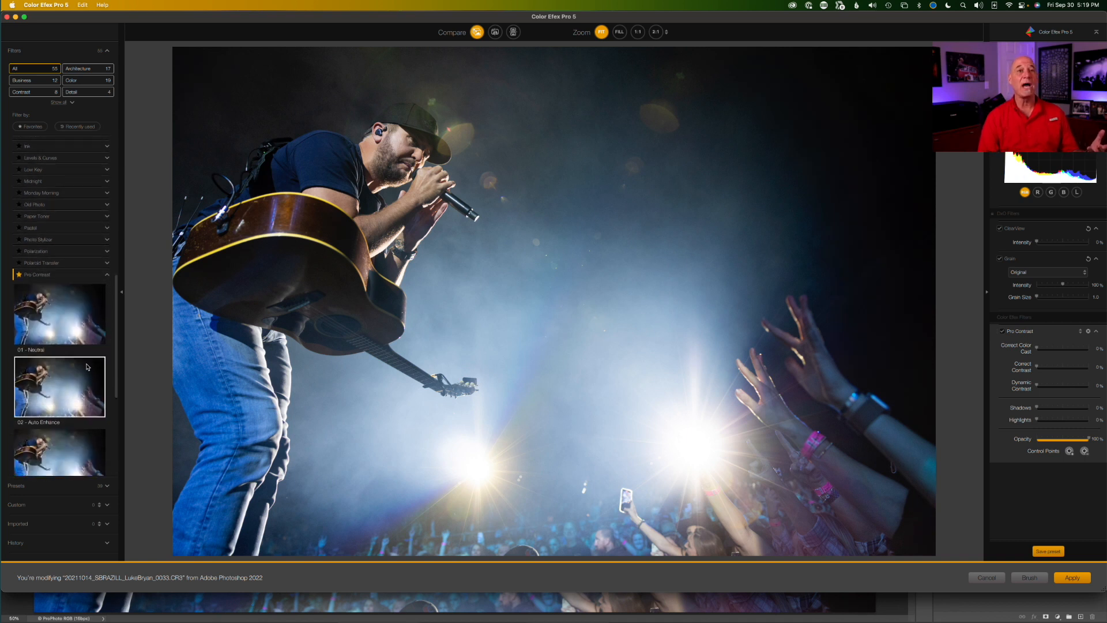
click(67, 298)
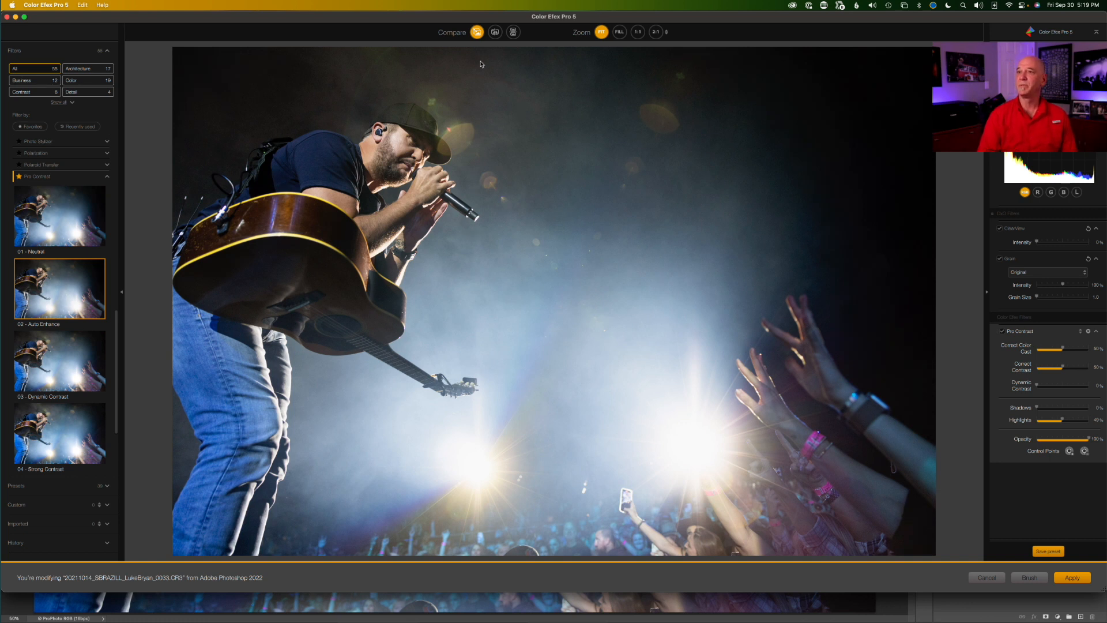
Compare the auto-enhanced photo with its original and apply the Pro Contrast filter.
click(477, 32)
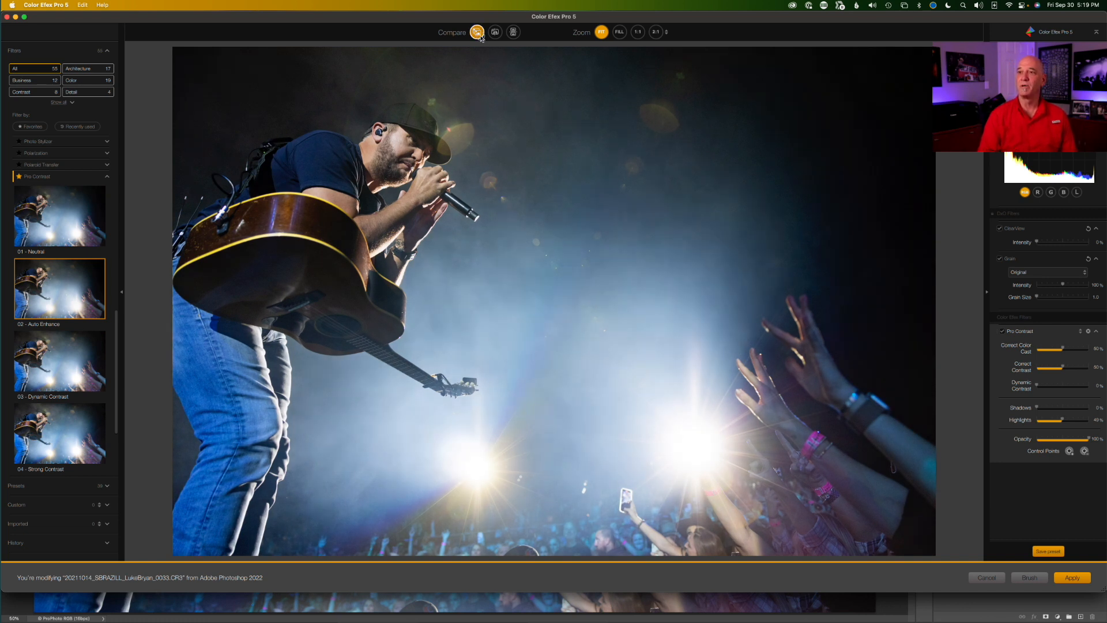
click(478, 32)
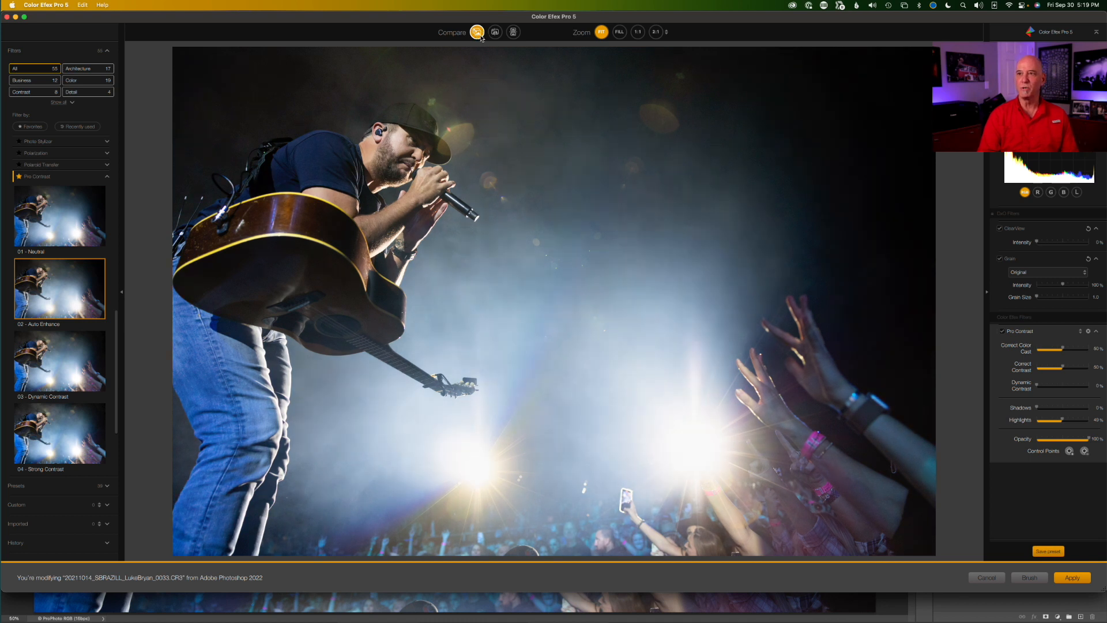
click(478, 32)
click(477, 33)
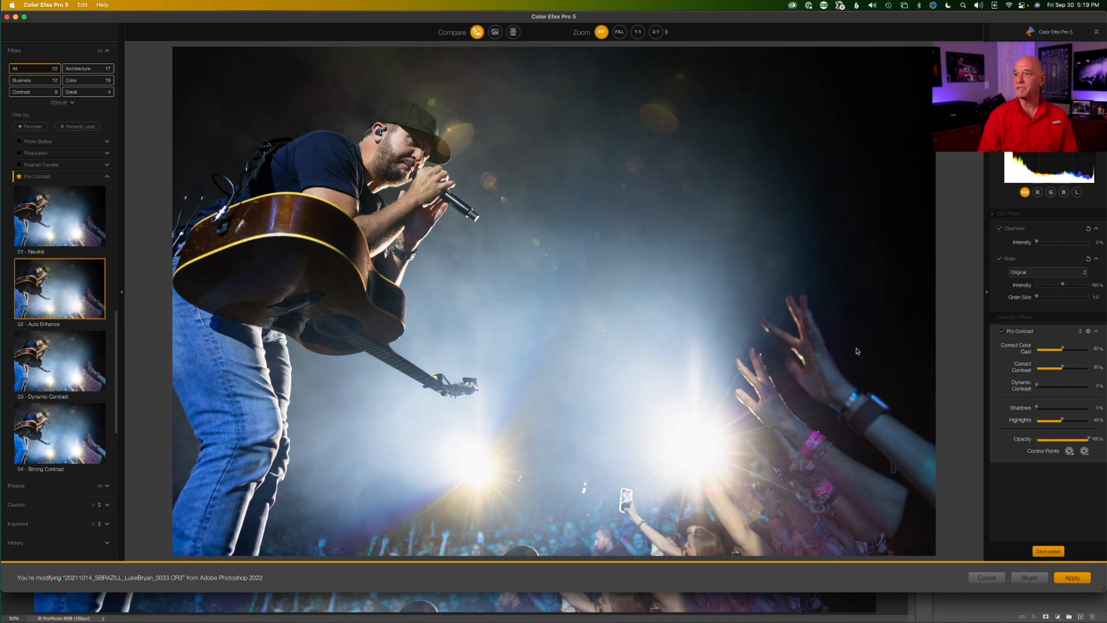
click(1073, 578)
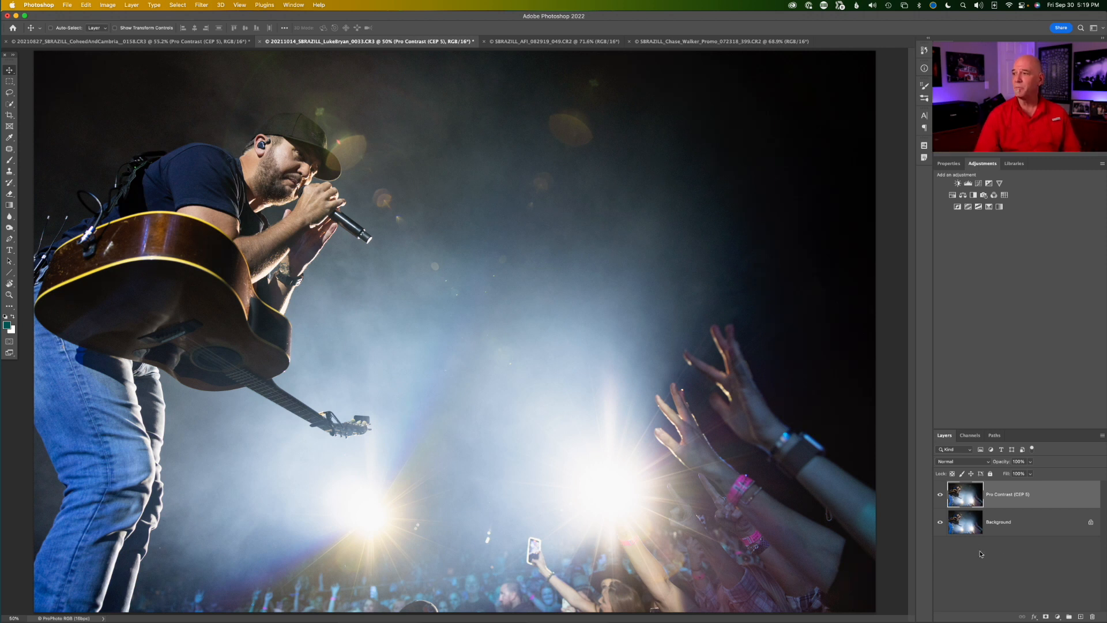
Compare the Luke Bryan photo with and without its Pro Contrast layer.
click(940, 496)
click(940, 496)
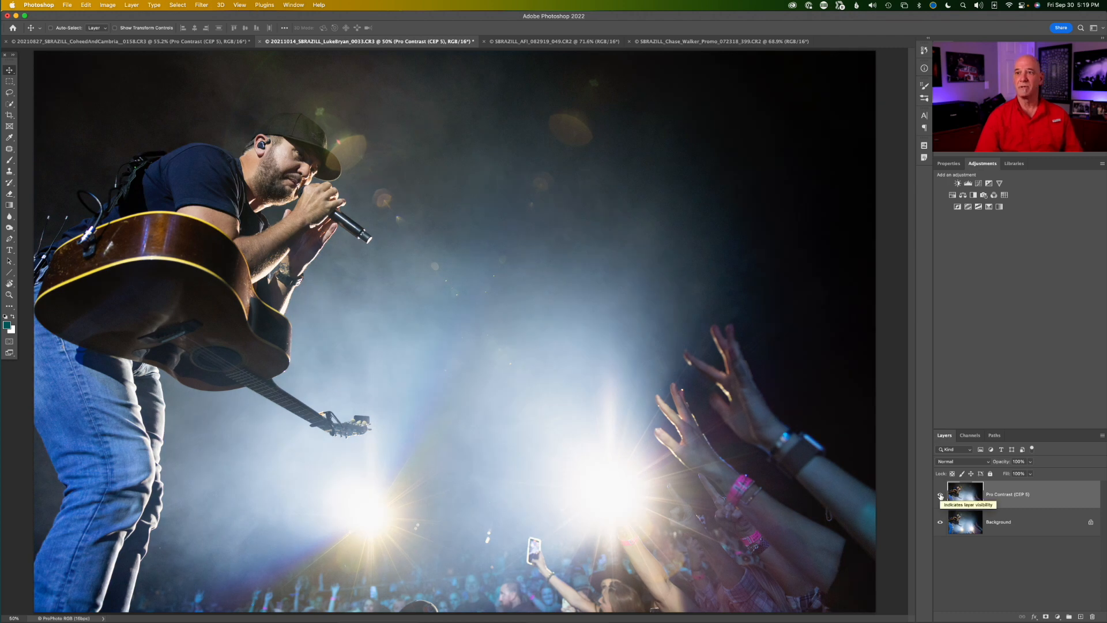
Switch to the AFI singer photo and open it in Color Efex Pro 5.
click(532, 43)
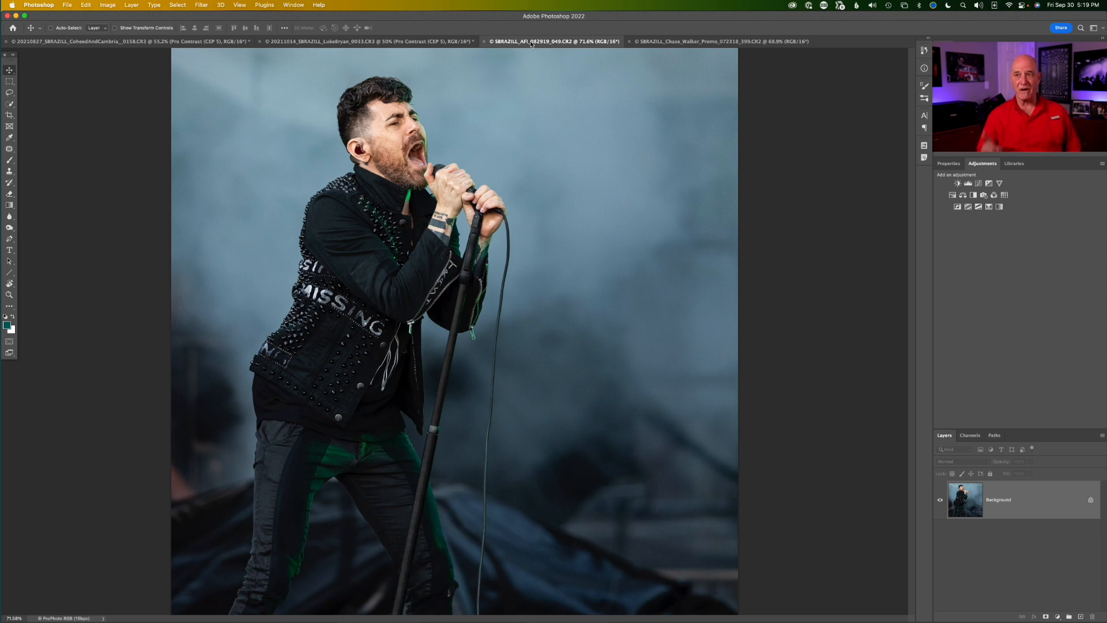
click(201, 5)
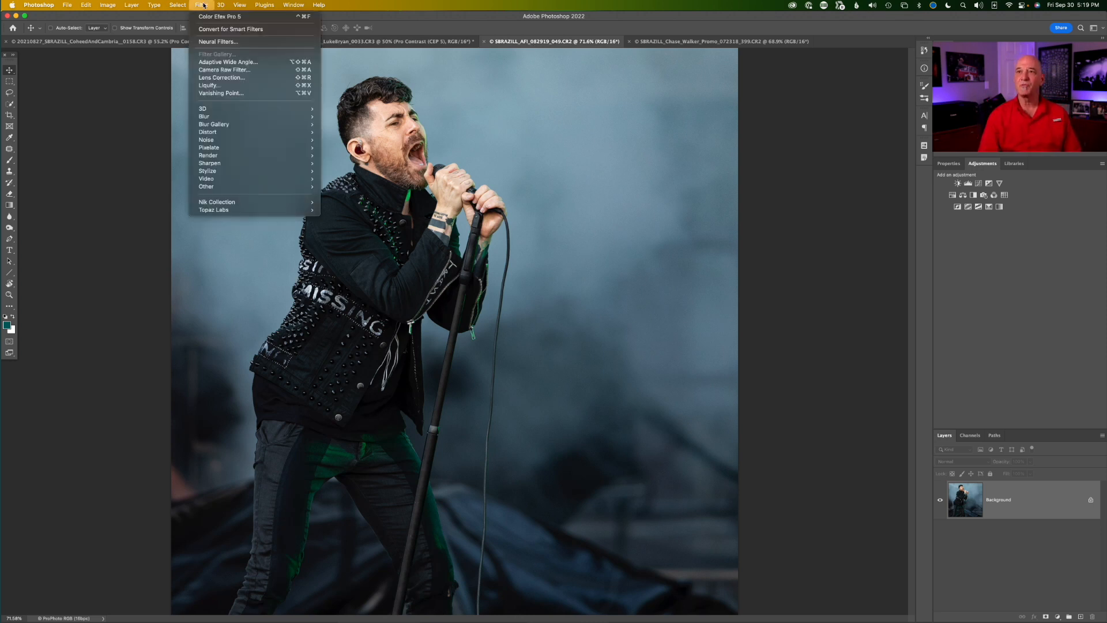
mouse_move(246, 203)
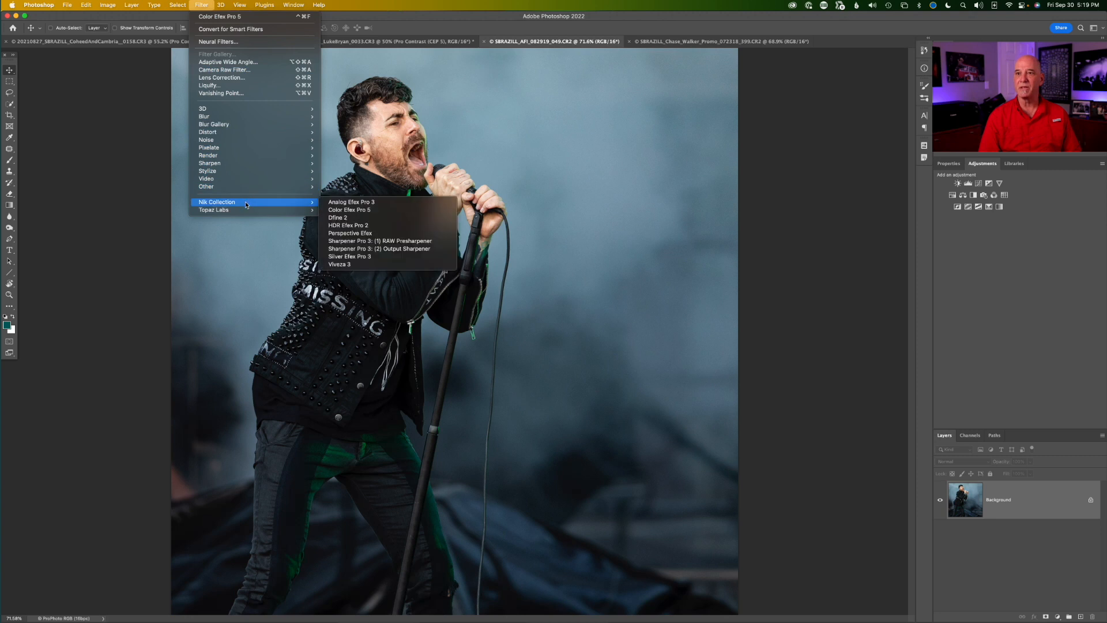
click(352, 213)
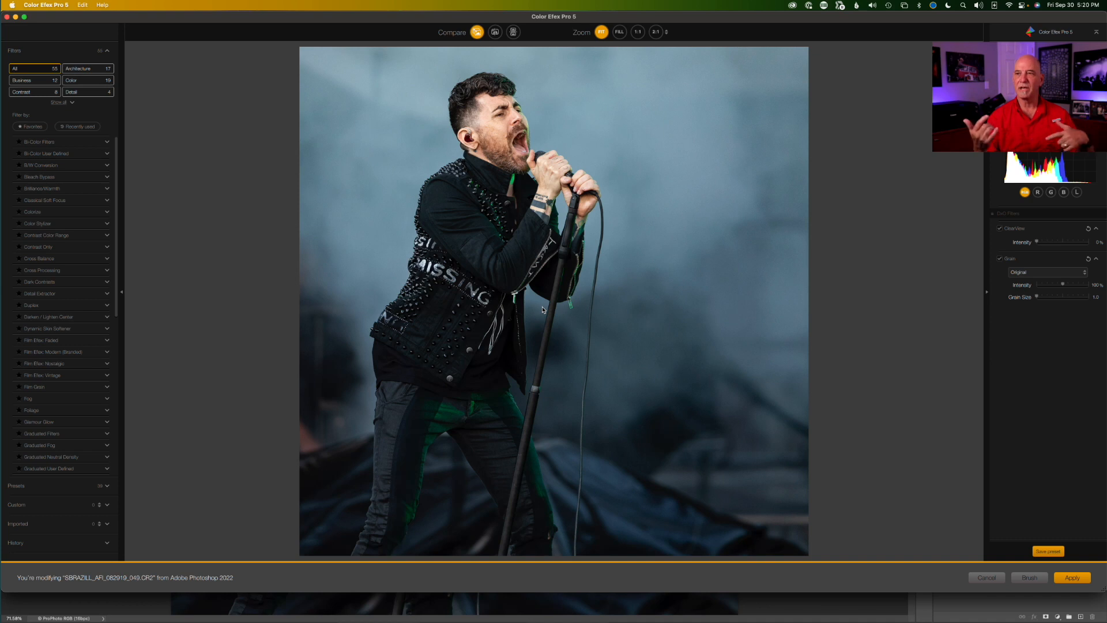
Add the Pro Contrast filter to the AFI photo, try its 02 - Auto Enhance preset, and return to 01 - Neutral.
scroll(84, 404, down, 10)
click(51, 356)
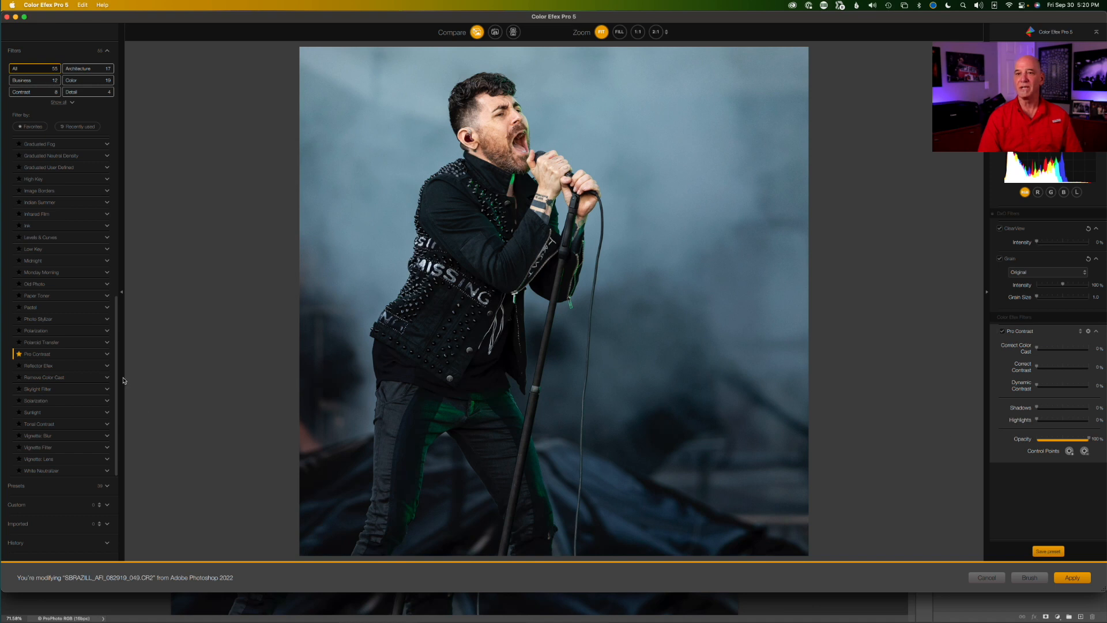
click(107, 355)
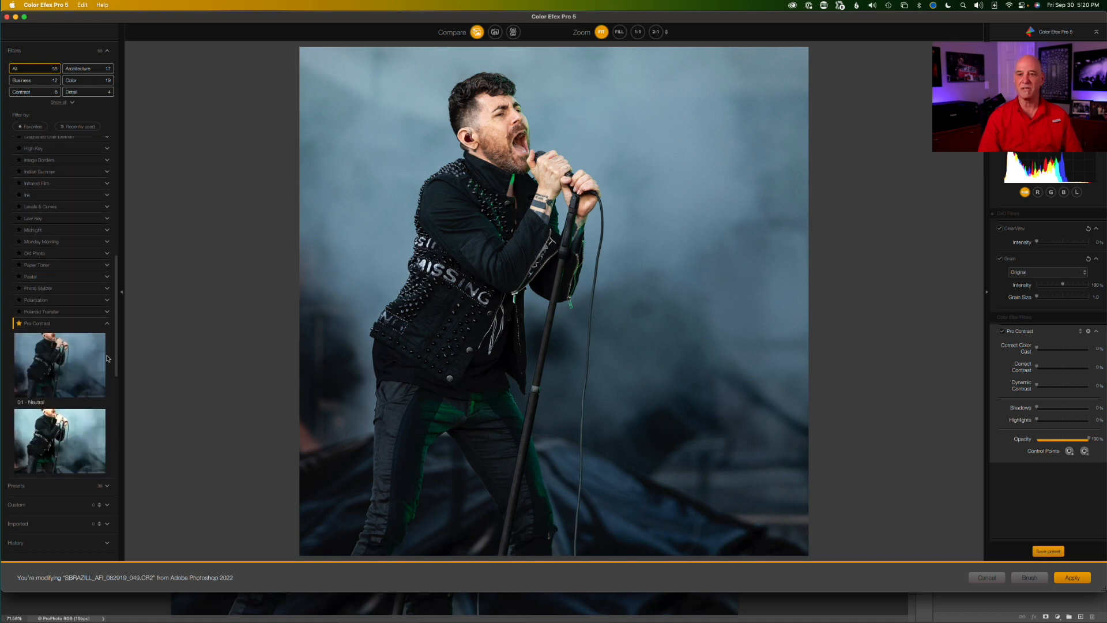
click(68, 290)
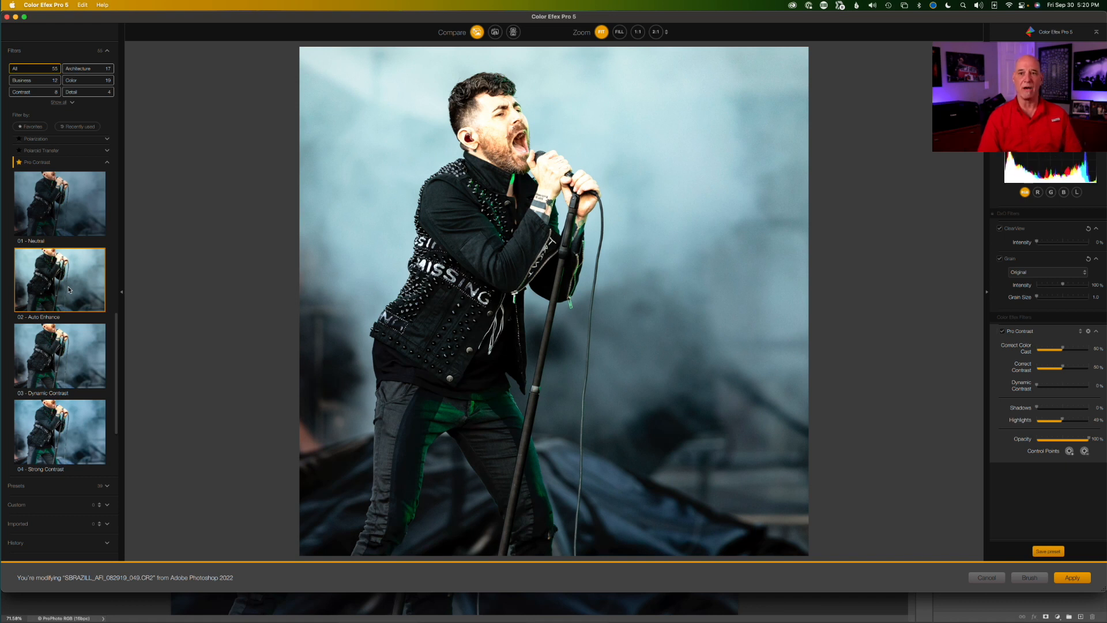
click(72, 226)
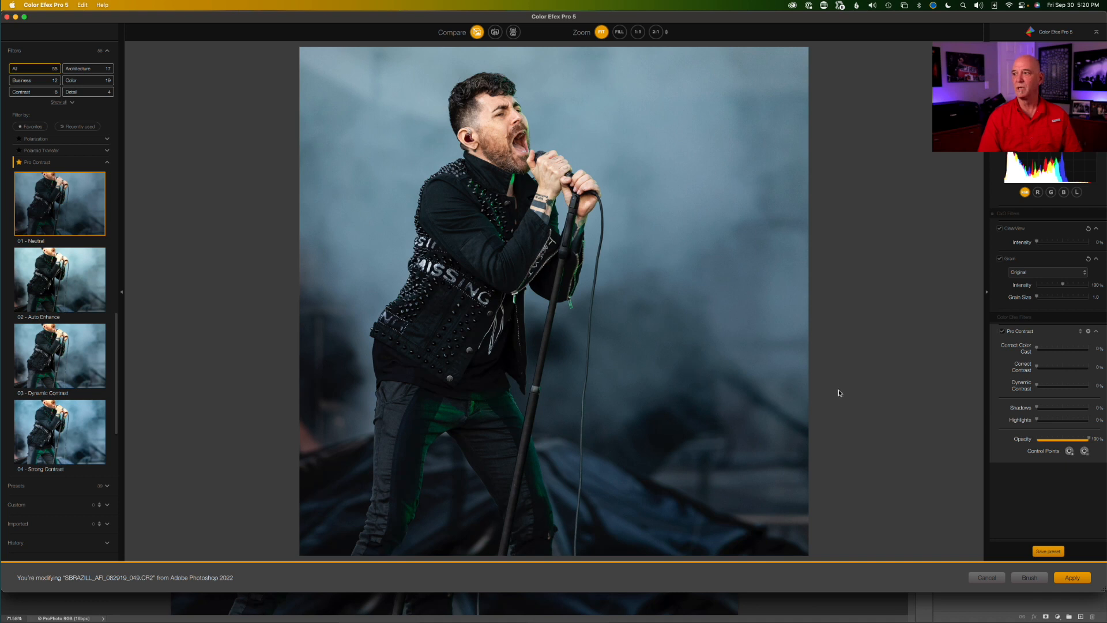
Set Correct Color Cast to under 20% and Dynamic Contrast to about 10%, keep Correct Contrast at 0%, and apply the filter.
click(1046, 350)
drag(1046, 350, 1046, 349)
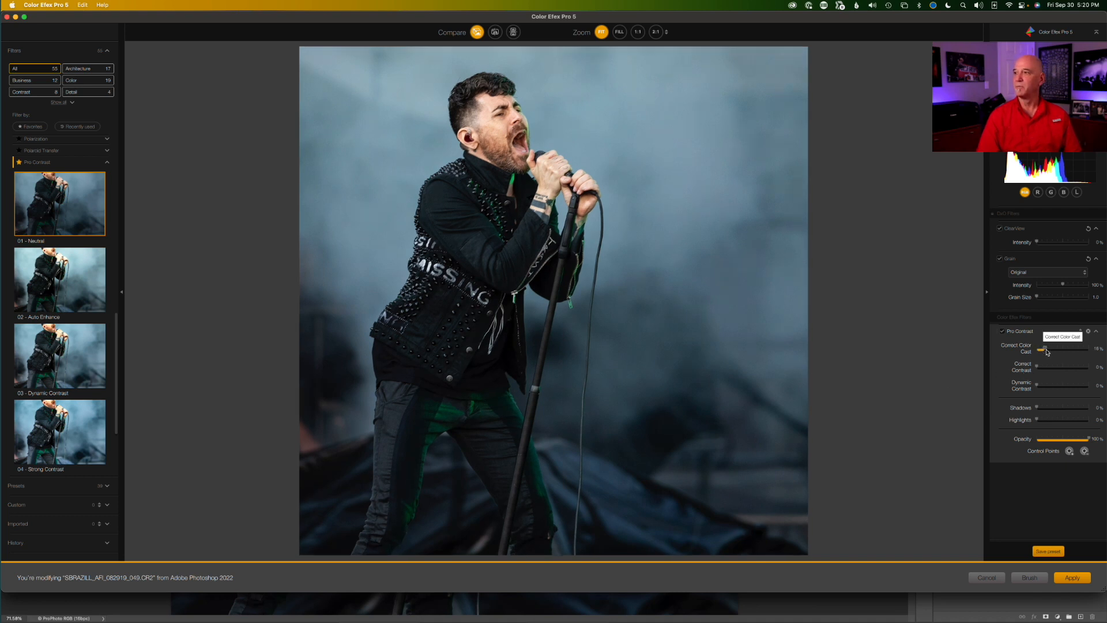
click(1047, 369)
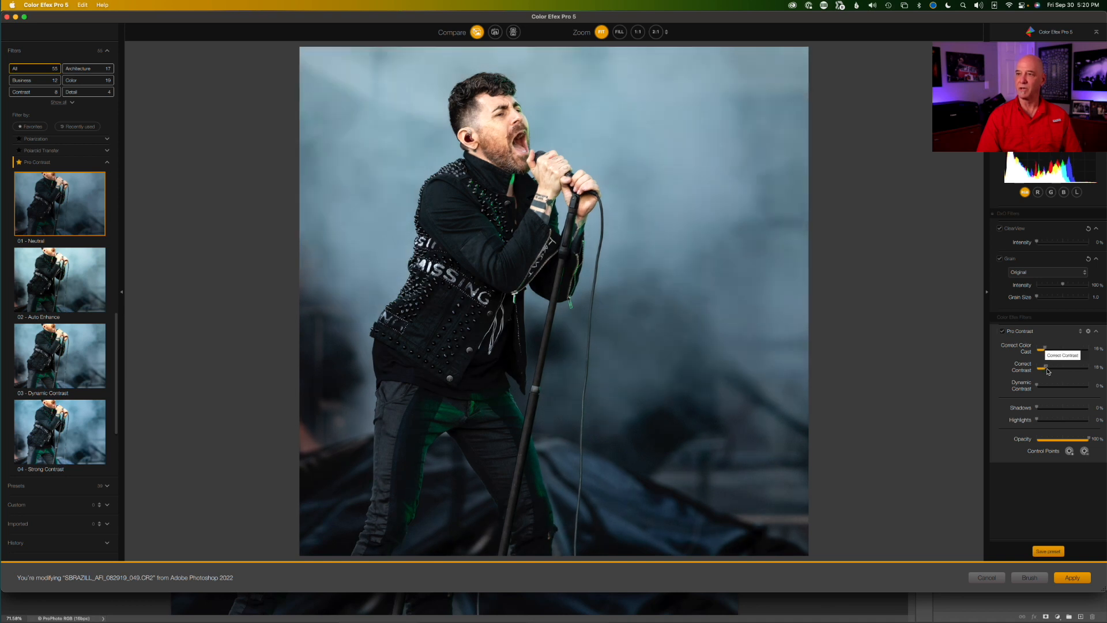
double_click(1047, 369)
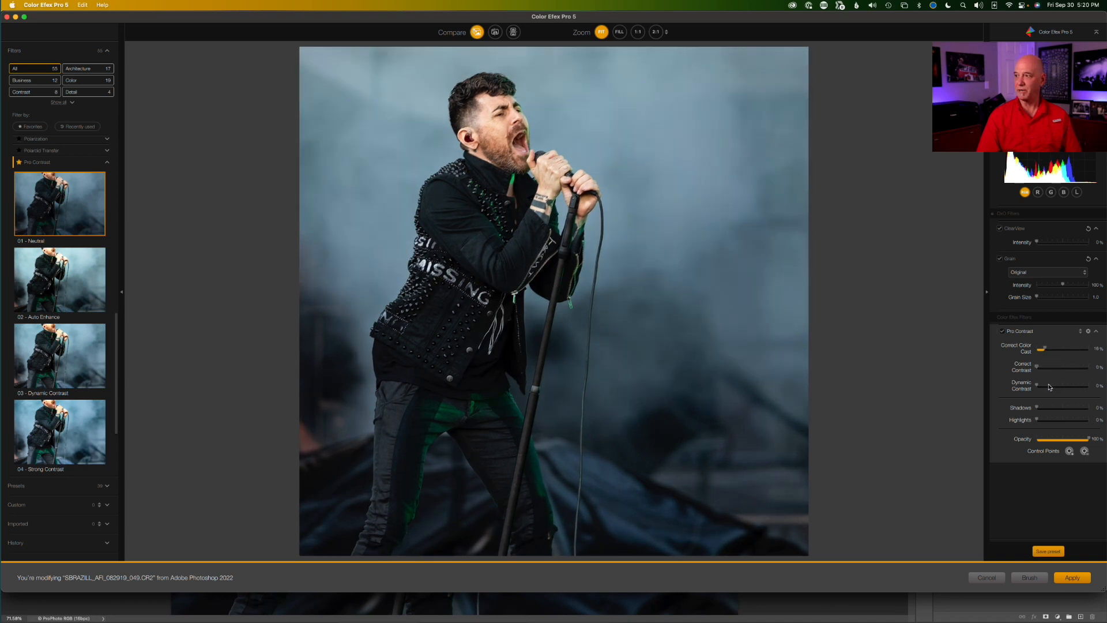
click(1046, 387)
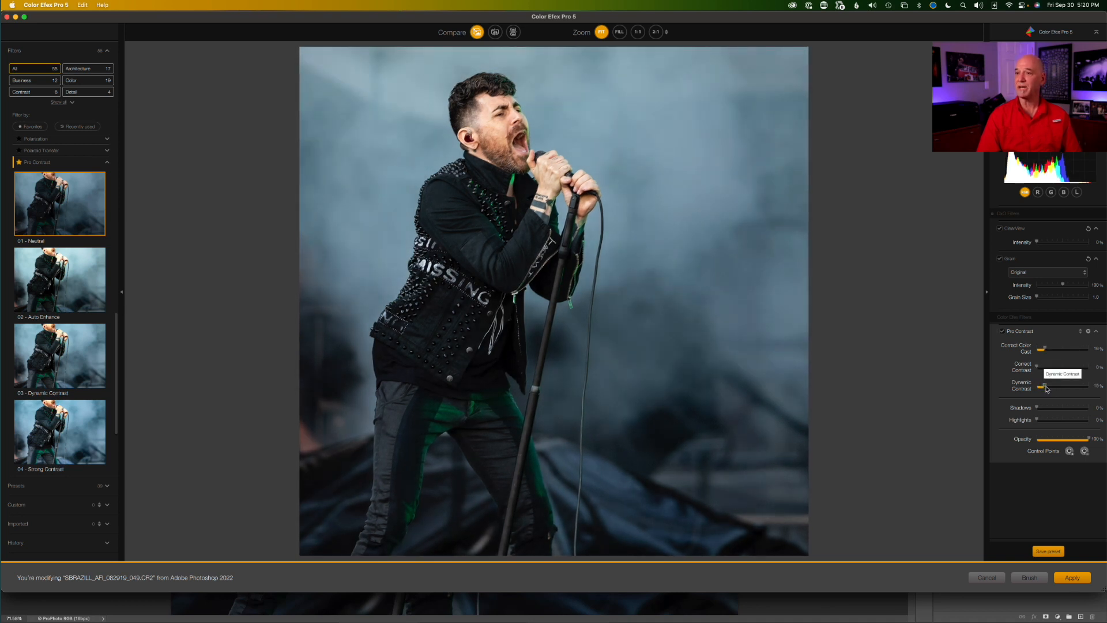
double_click(1046, 387)
drag(1042, 388, 1044, 389)
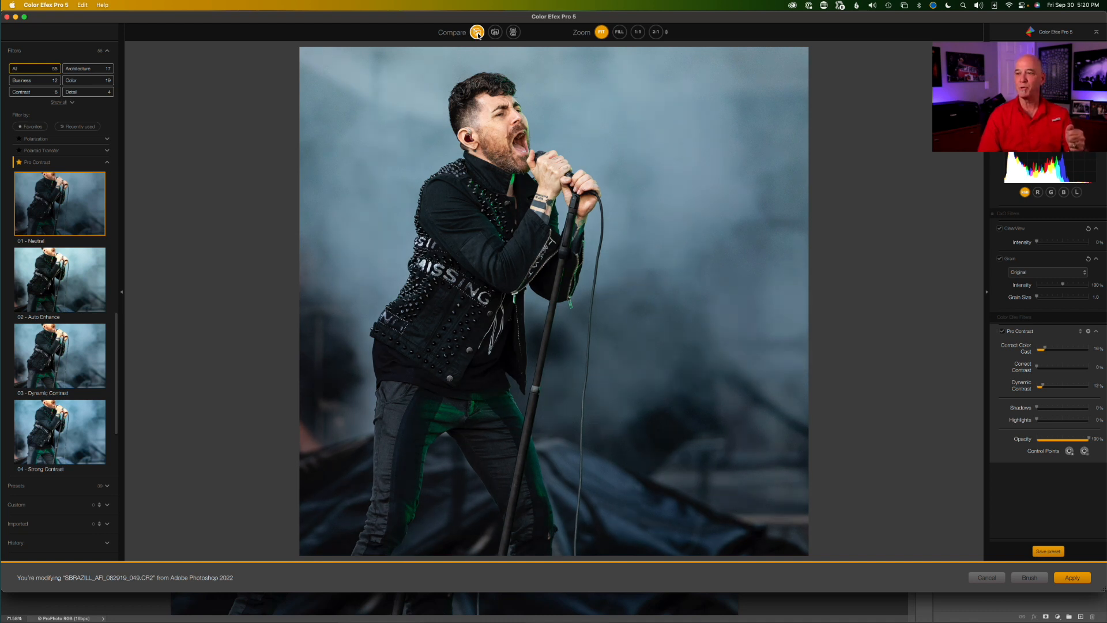
click(1076, 579)
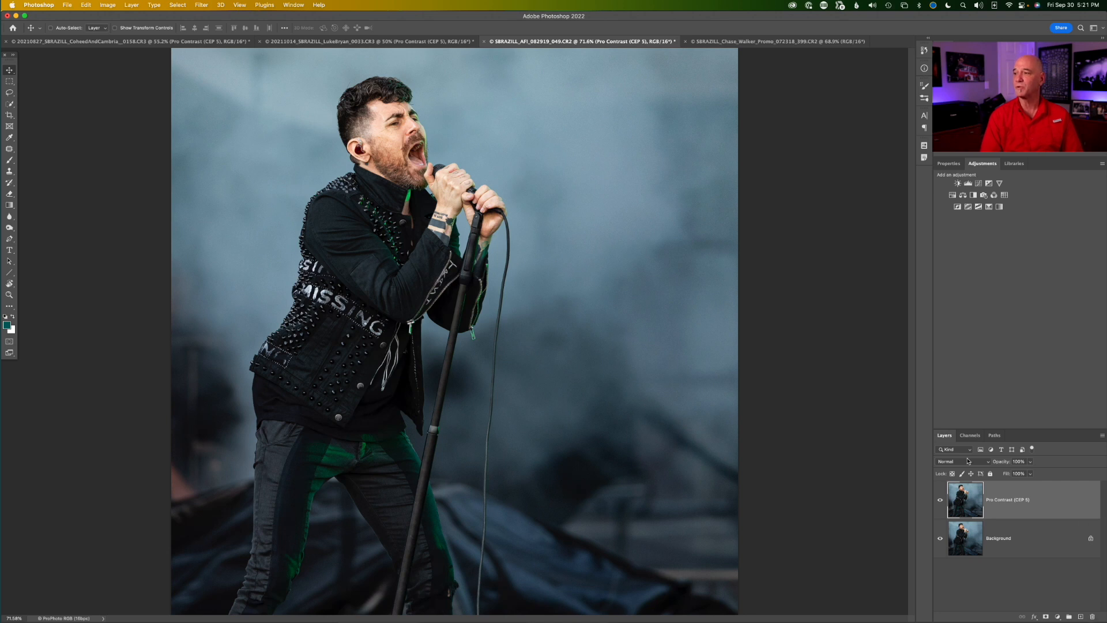
Compare the AFI photo with and without the Pro Contrast layer by toggling that layer's visibility.
click(940, 501)
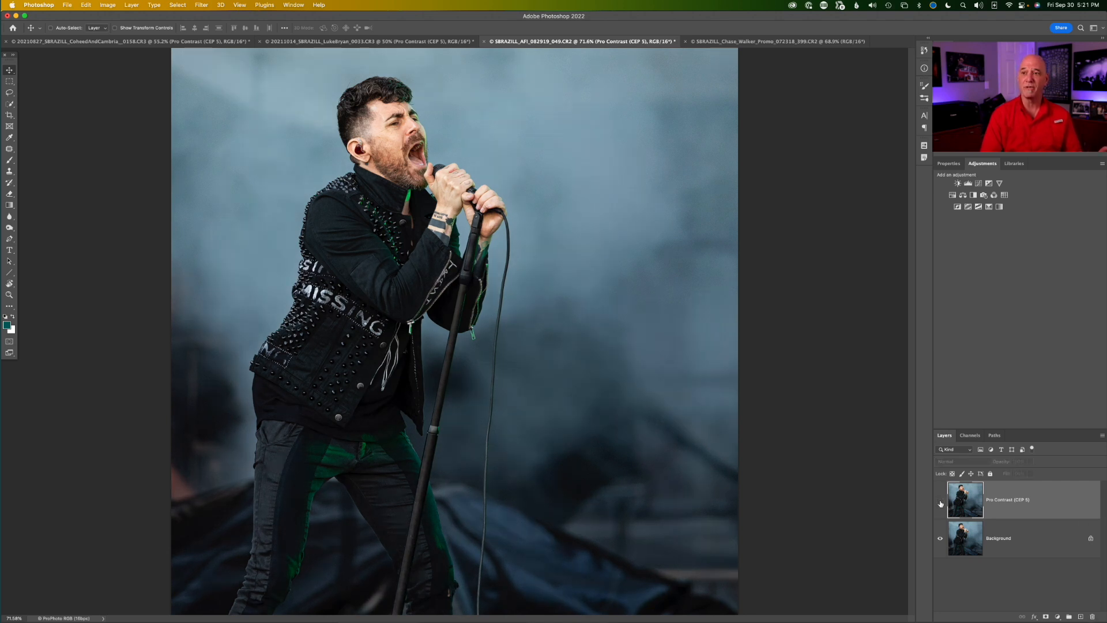
click(940, 502)
click(940, 502)
click(940, 502)
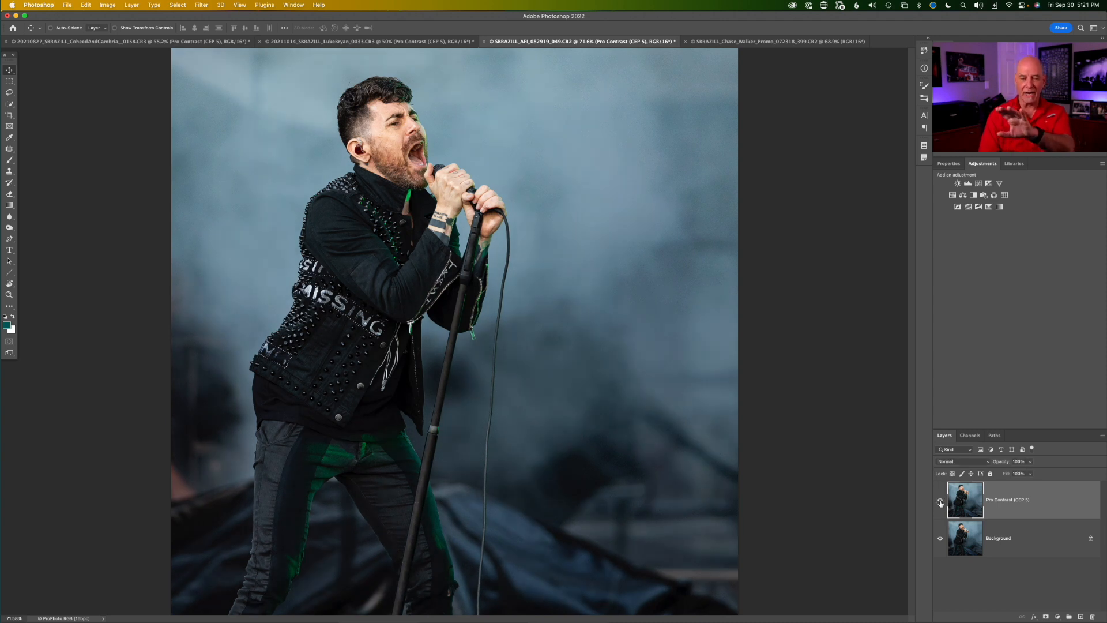
click(941, 502)
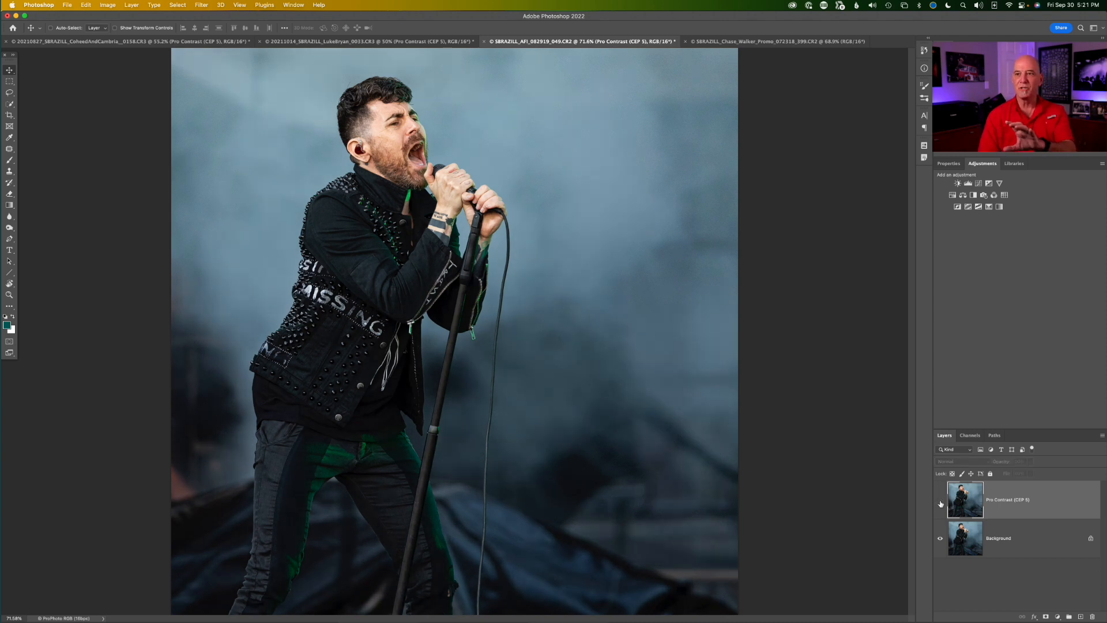
click(940, 502)
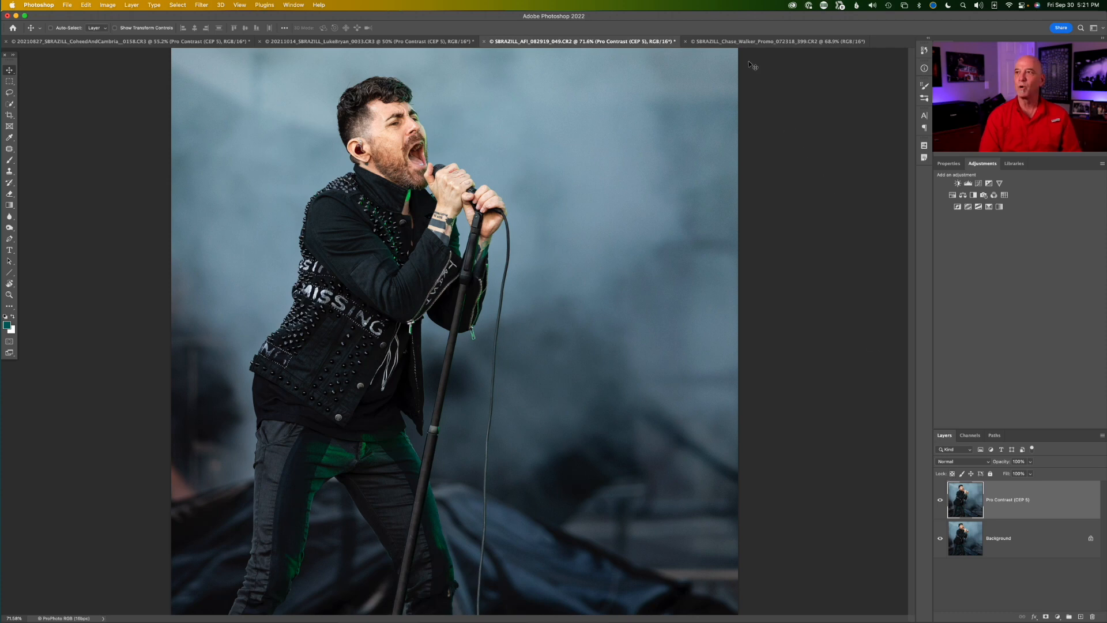
Switch to the promo photo of the guitarist in the alley and open it in Color Efex Pro 5.
click(762, 42)
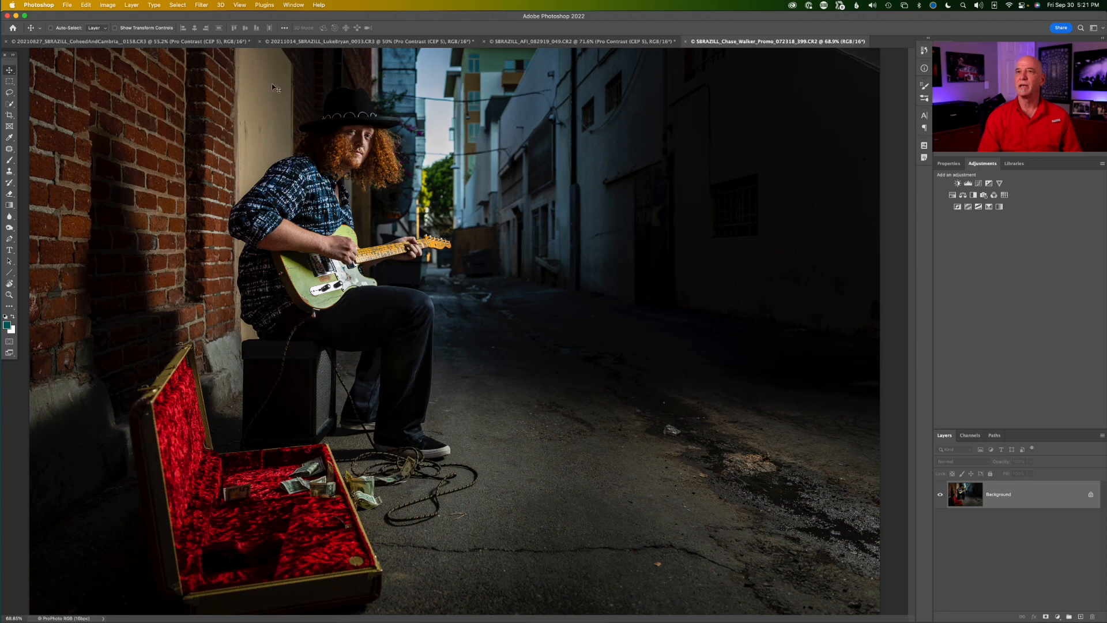
click(202, 5)
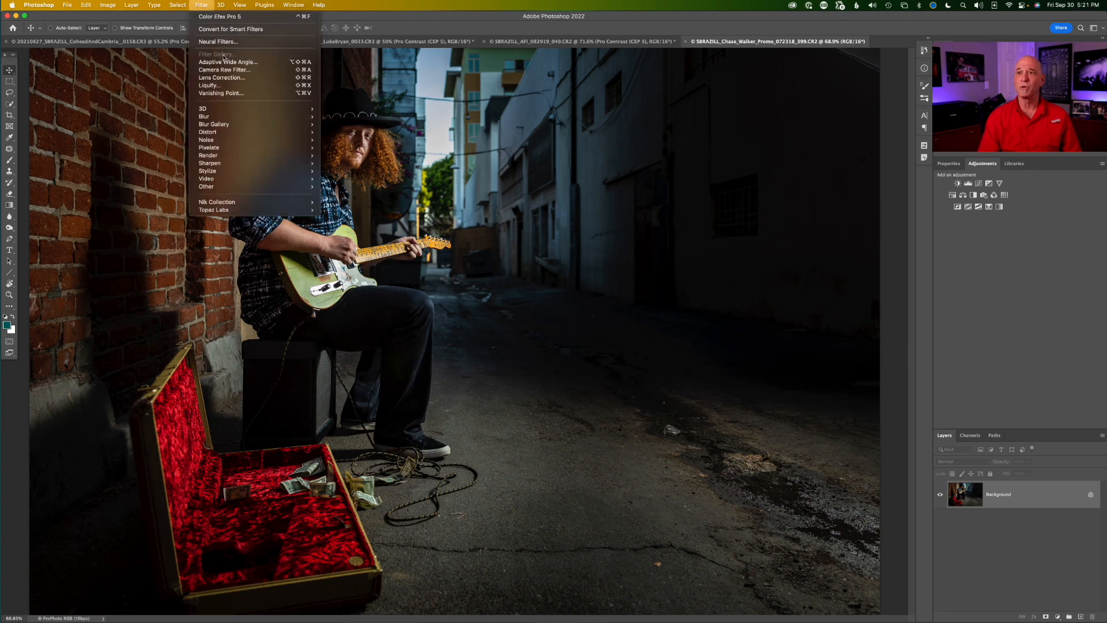
mouse_move(237, 203)
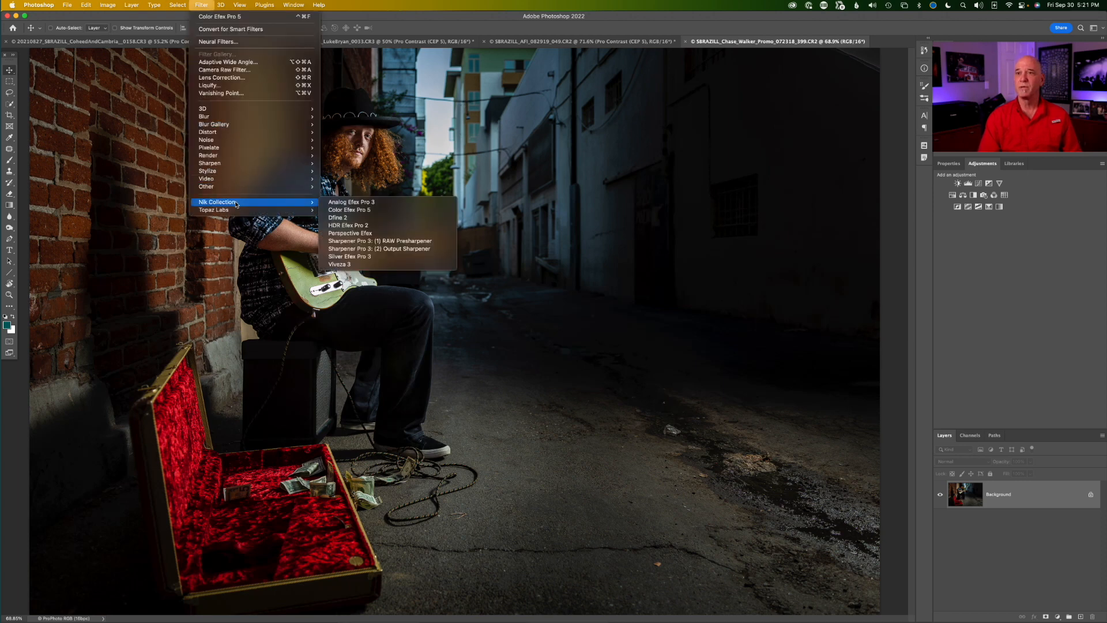
click(358, 211)
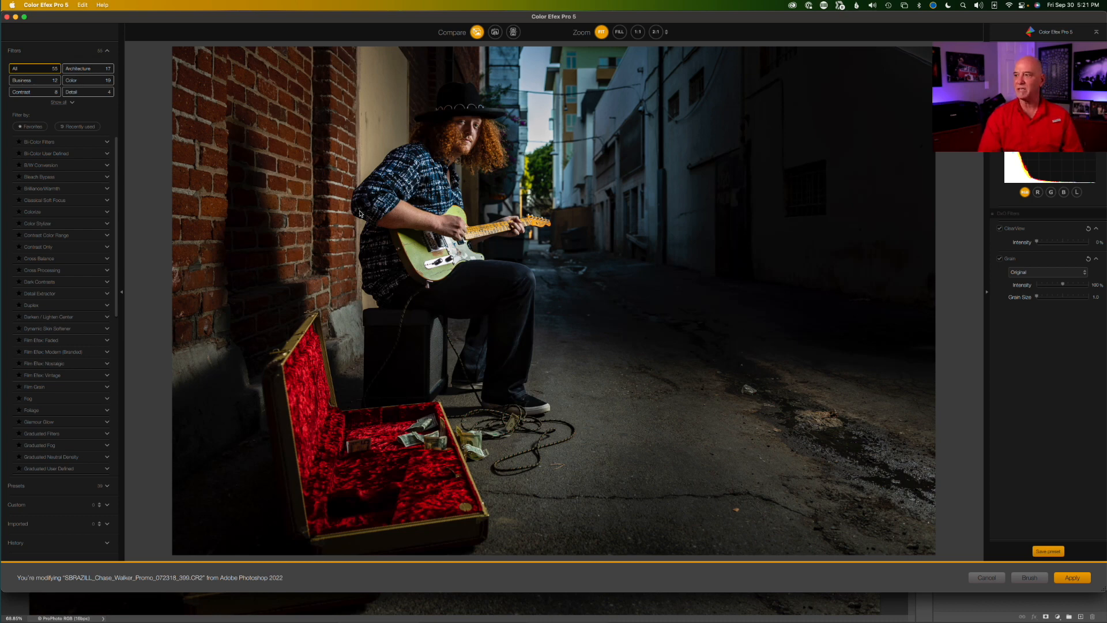
Add the Pro Contrast filter to the alley guitarist photo and expand its list of presets.
scroll(77, 392, down, 6)
click(63, 357)
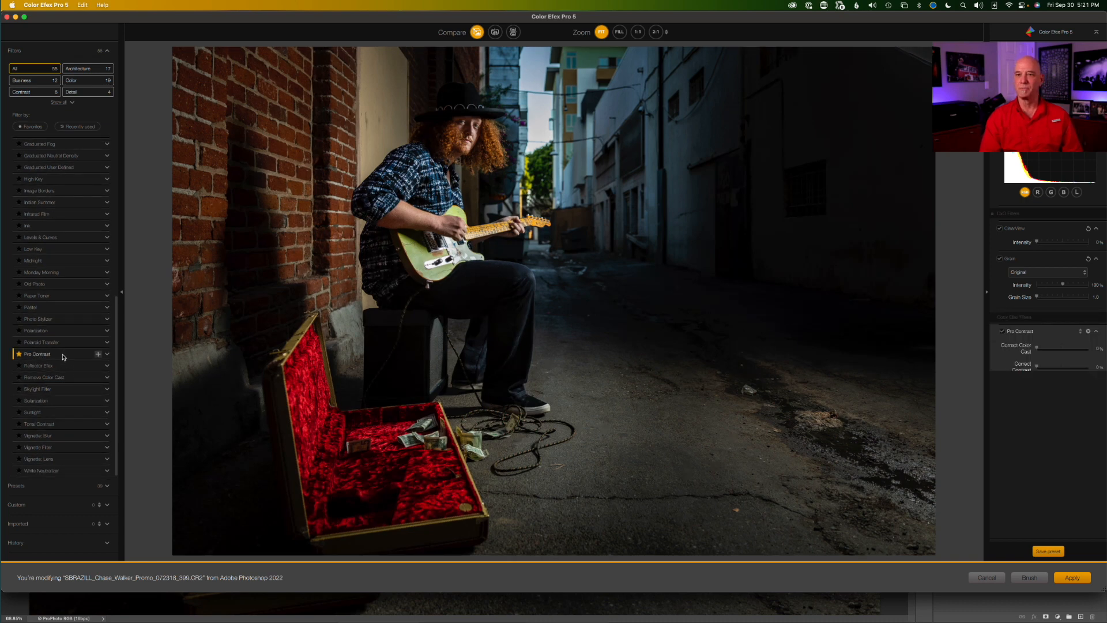
click(106, 353)
scroll(66, 393, down, 5)
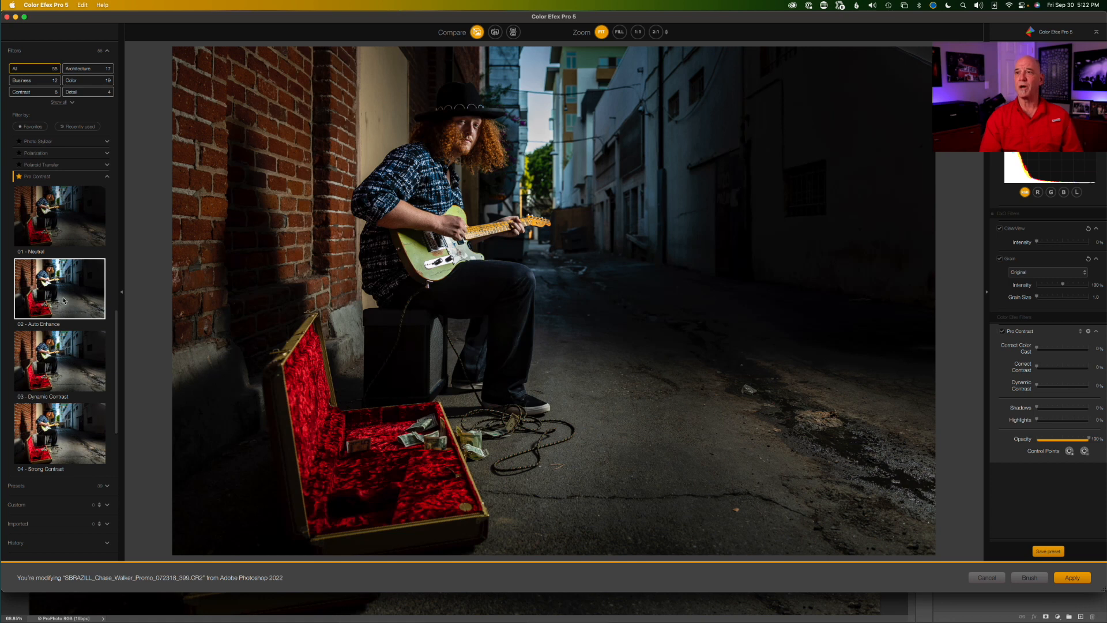
Preview the 02 - Auto Enhance, 03 - Dynamic Contrast and 04 - Strong Contrast presets, and return to 01 - Neutral.
click(64, 301)
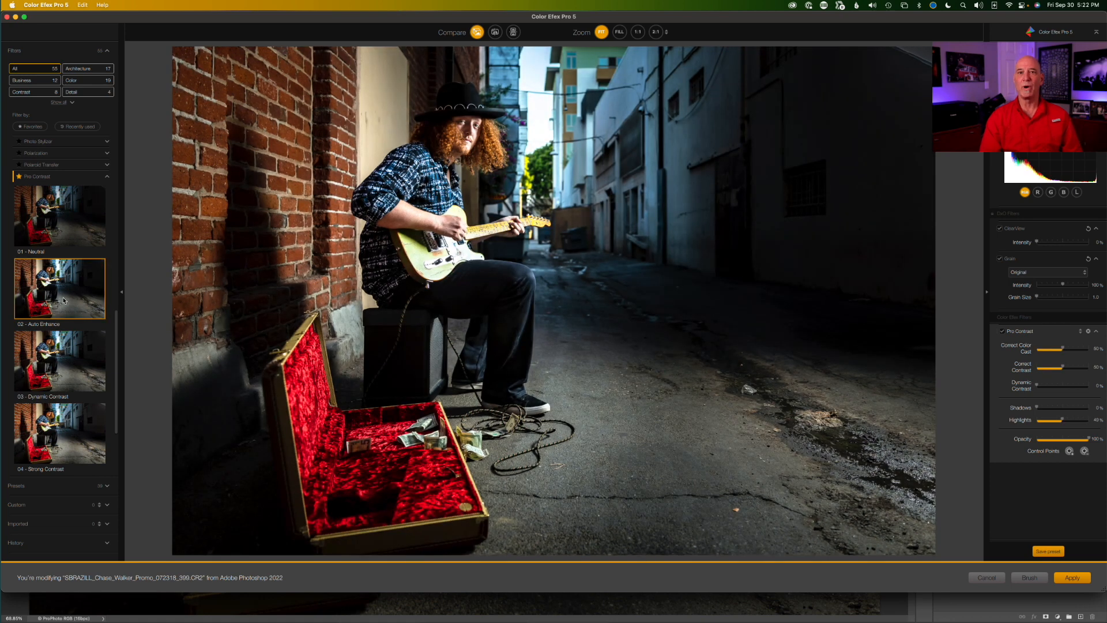
click(66, 360)
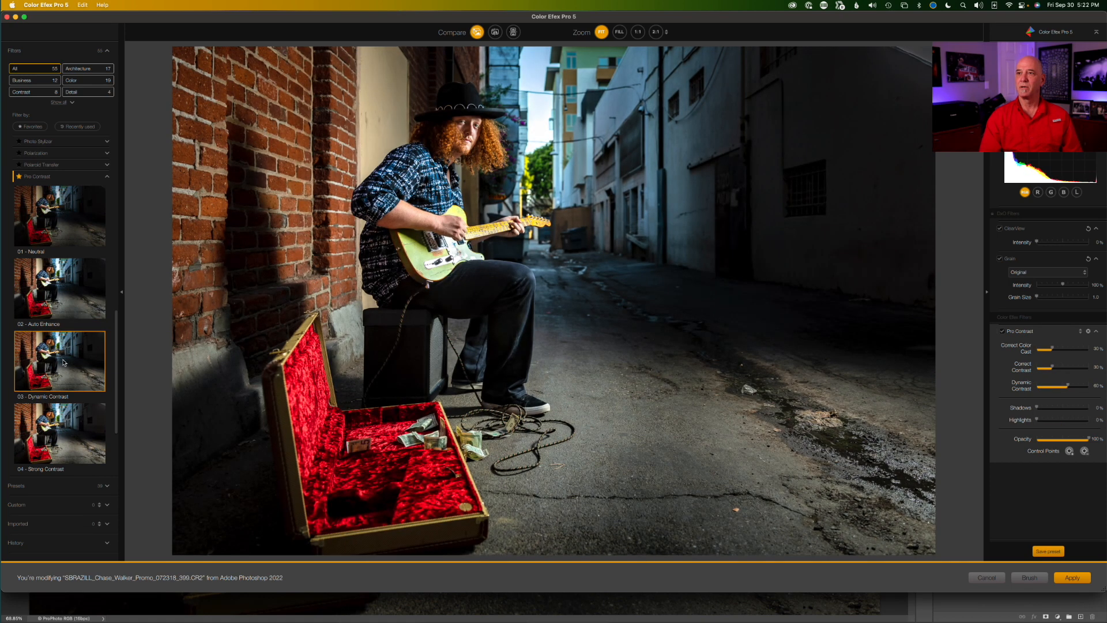
click(70, 430)
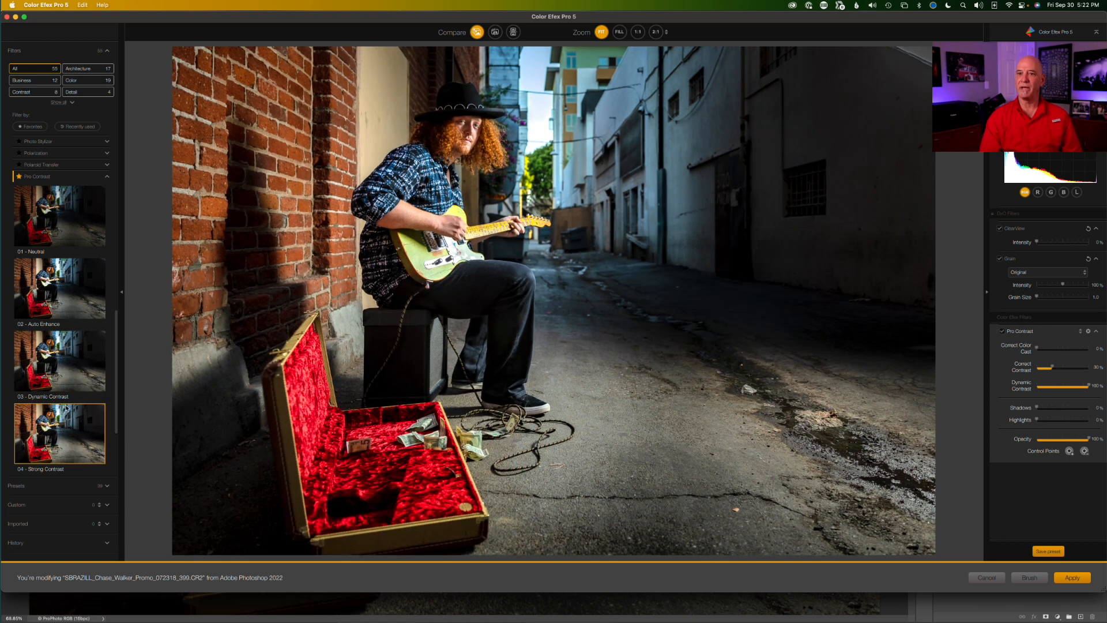
click(63, 233)
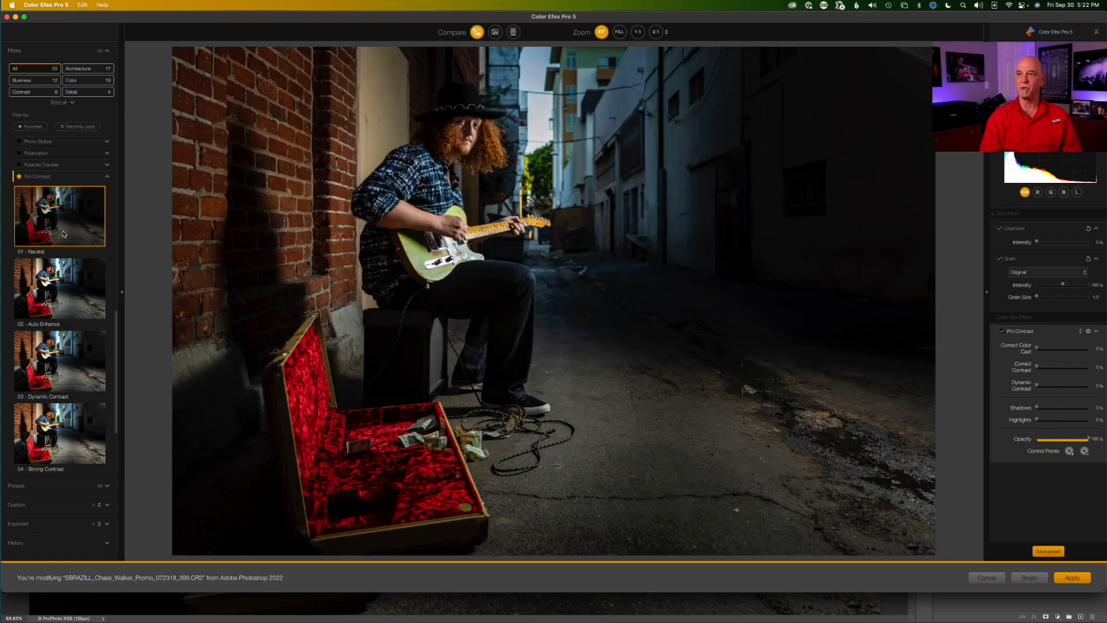
Set the Pro Contrast filter's Correct Color Cast to 10%, Correct Contrast to 11% and Dynamic Contrast to 10%.
click(1044, 349)
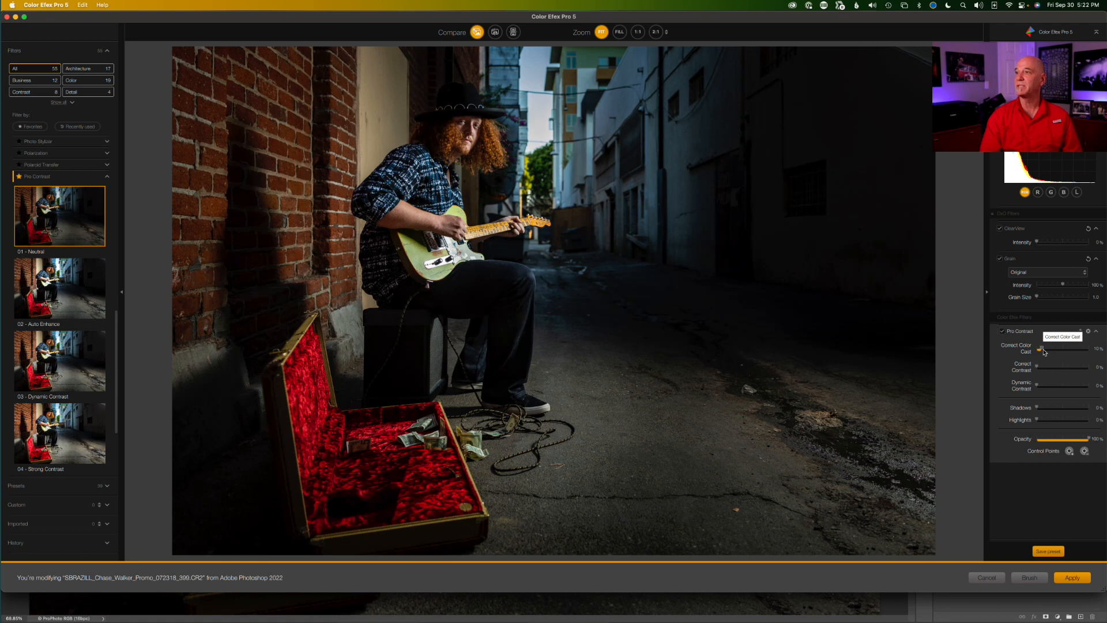
click(1044, 368)
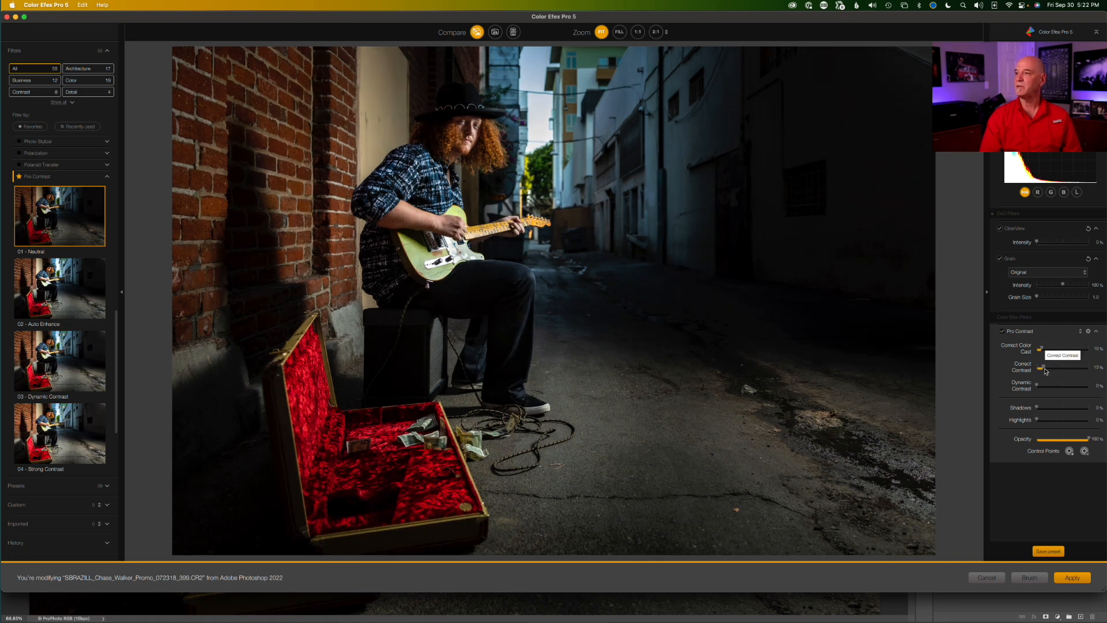
click(1044, 368)
click(1044, 387)
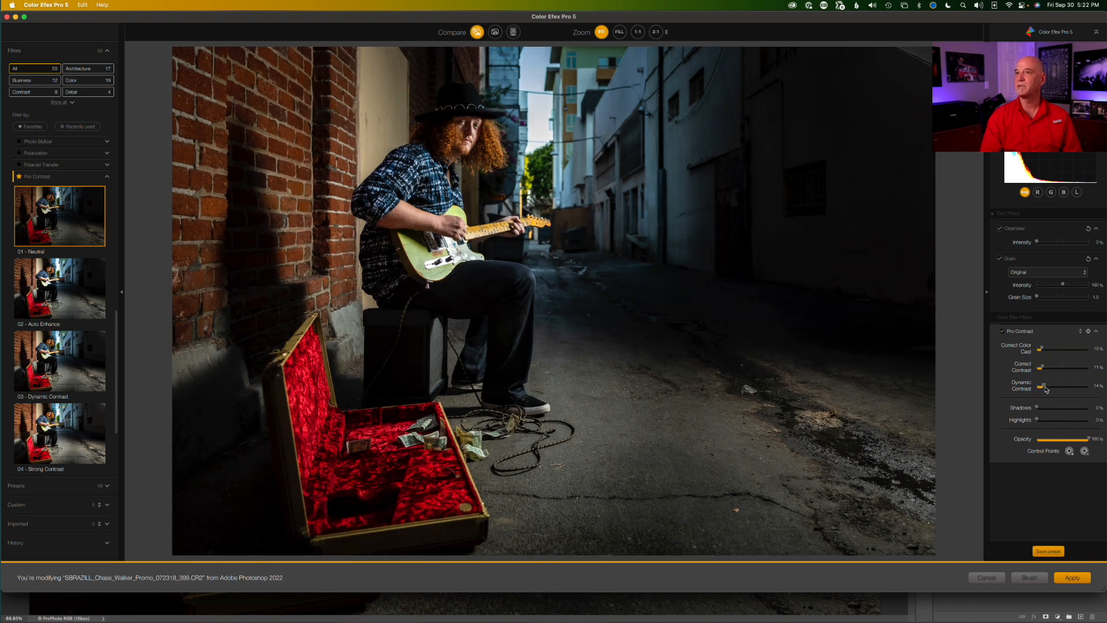
click(1045, 388)
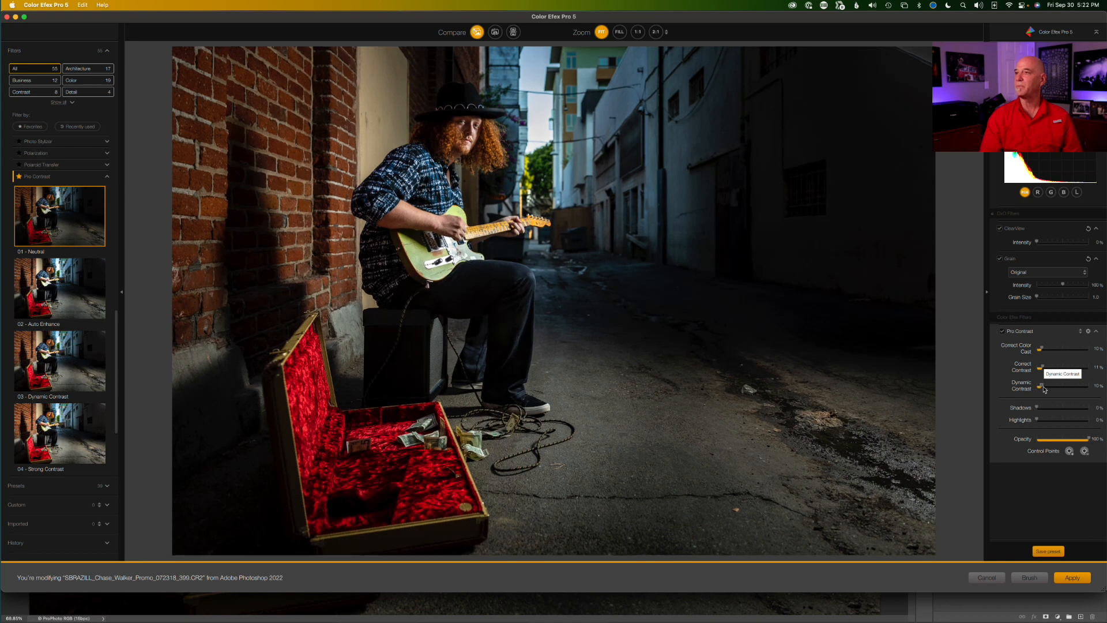
Compare the adjusted alley guitarist photo with its original.
click(476, 34)
click(477, 33)
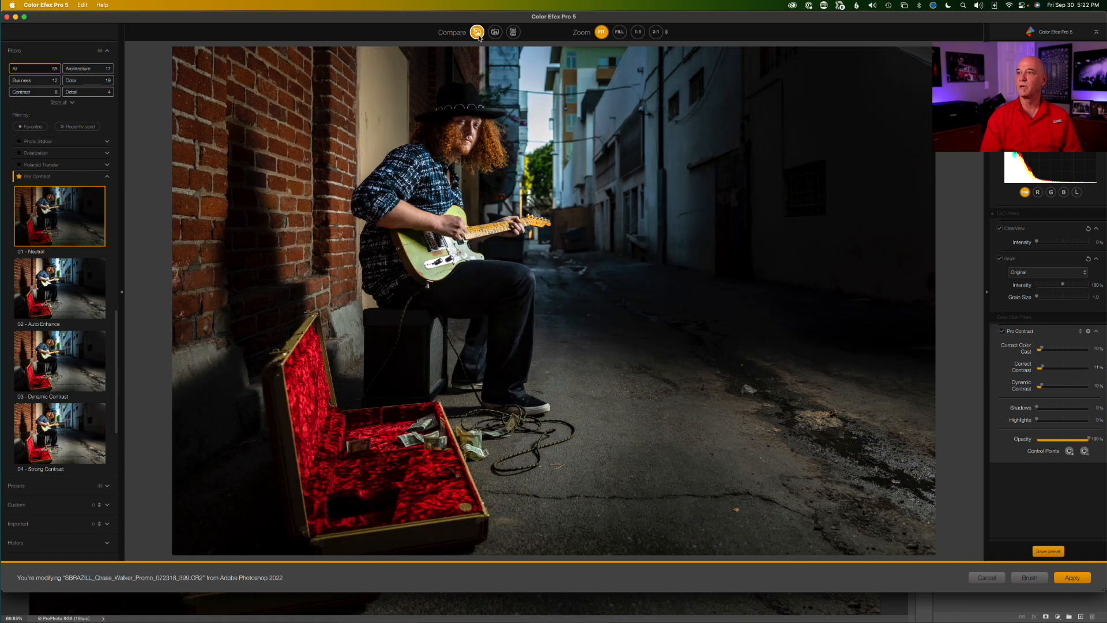
click(477, 33)
click(476, 33)
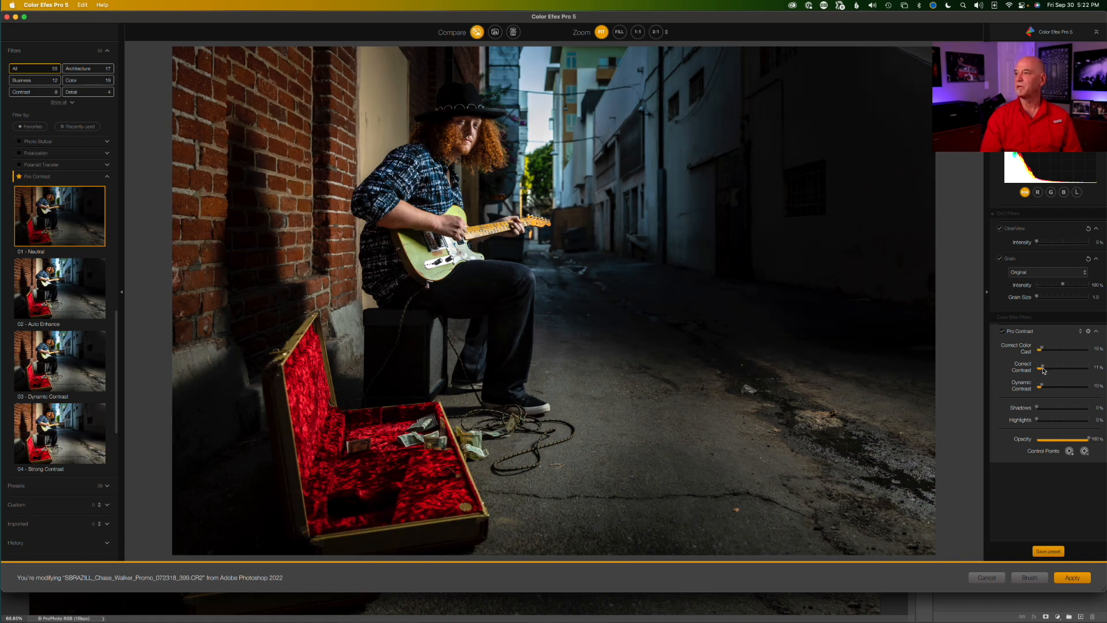
Set the Pro Contrast filter's Correct Contrast to 0% and Dynamic Contrast to 13%, and apply it to the alley guitarist photo.
drag(1040, 367, 1045, 389)
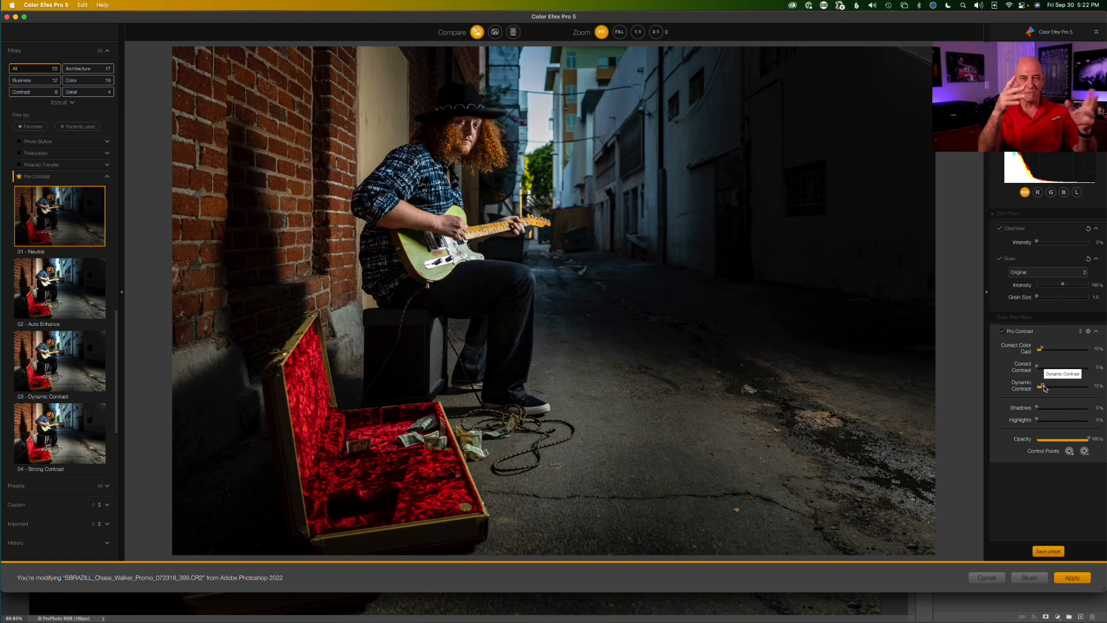
drag(1045, 388, 1043, 387)
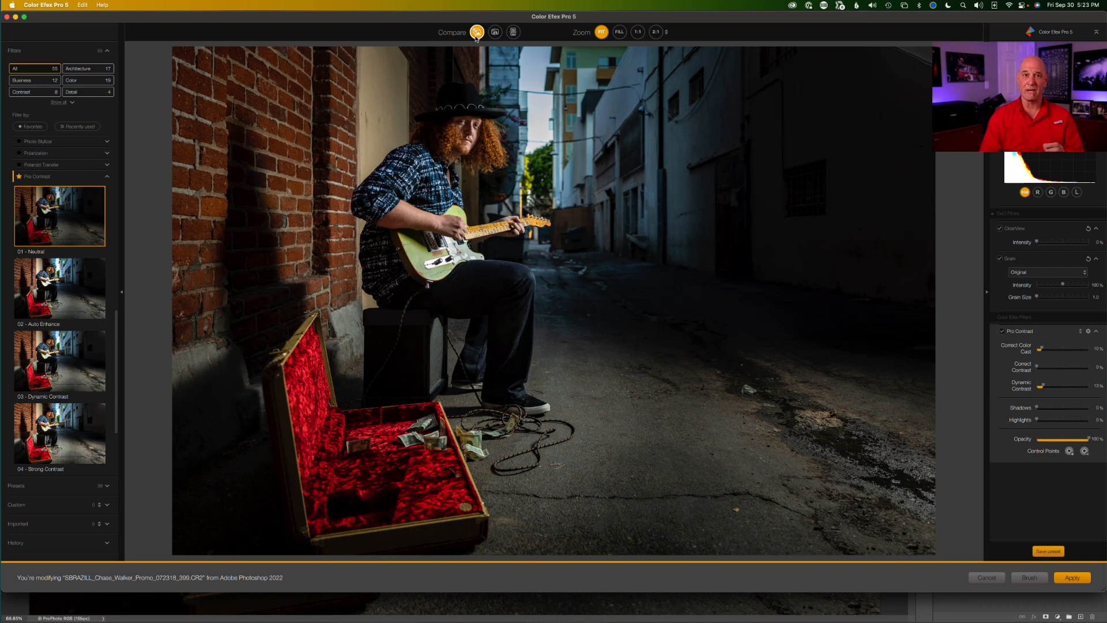
click(1073, 577)
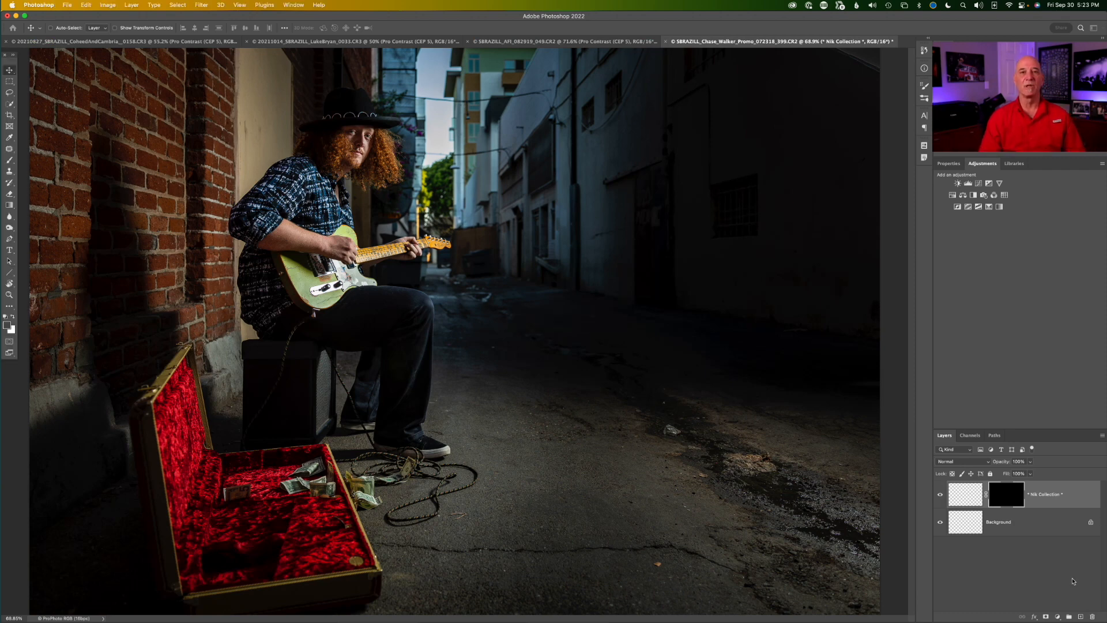
Toggle the Pro Contrast (CEP 5) layer's visibility to compare the alley guitarist photo before and after the filter.
click(941, 496)
click(941, 496)
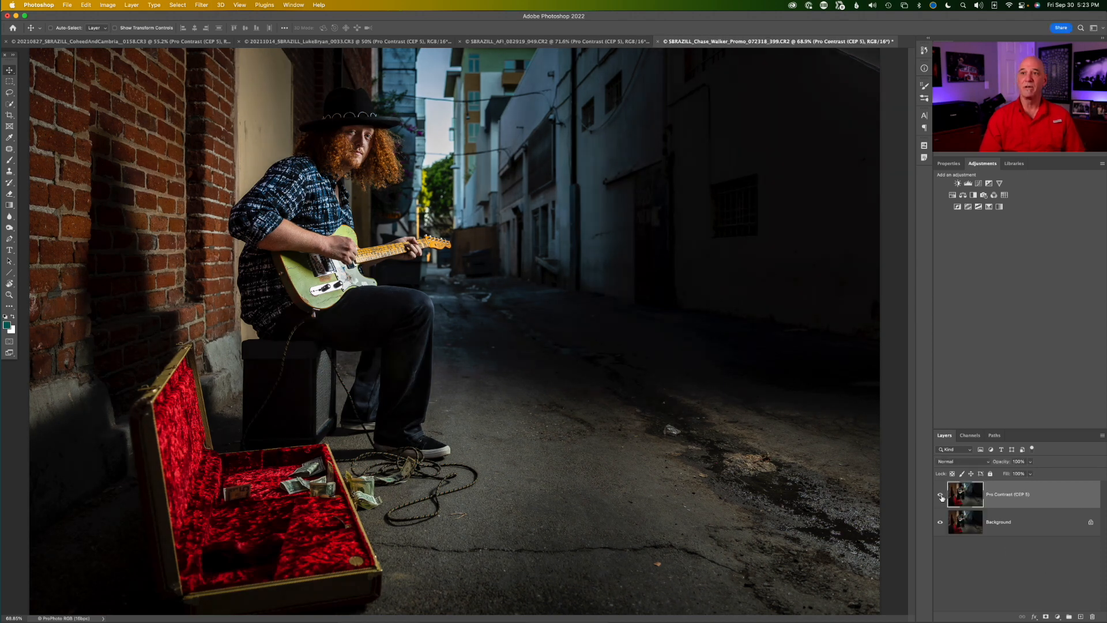
click(941, 497)
click(941, 496)
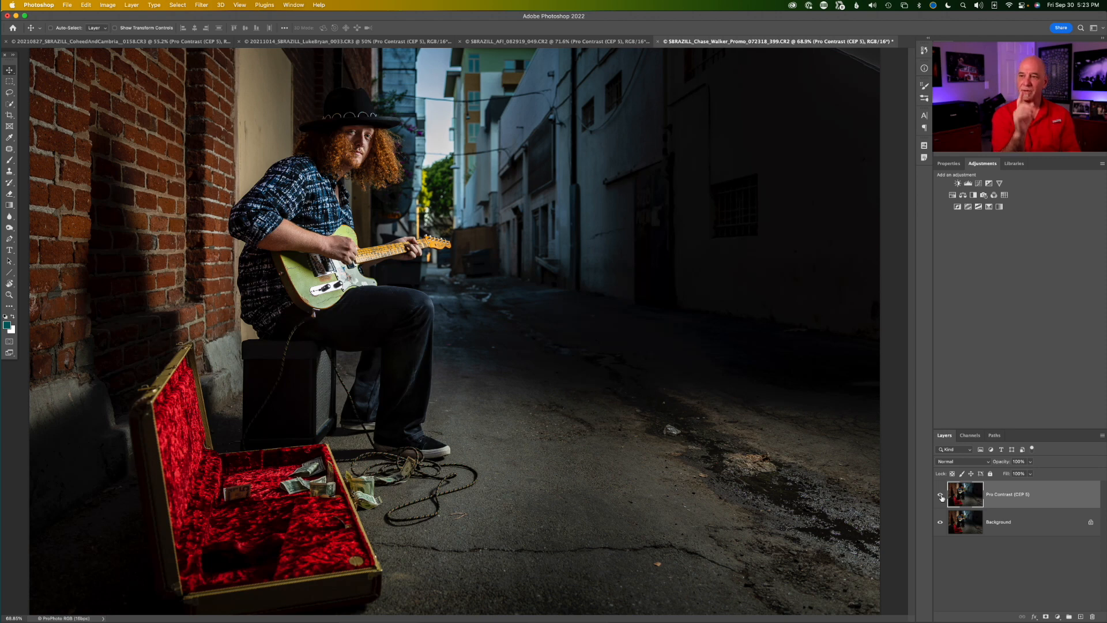
Switch to the jumping guitarist concert photo and apply Silver Efex Pro 3 with the 006 High Structure (smooth) preset.
click(127, 44)
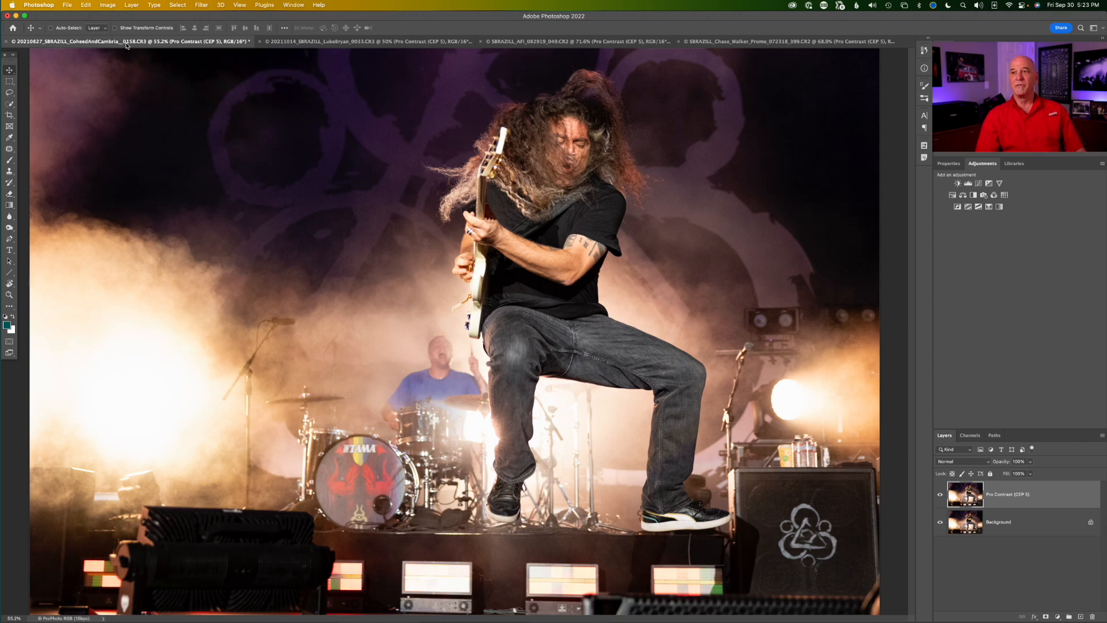
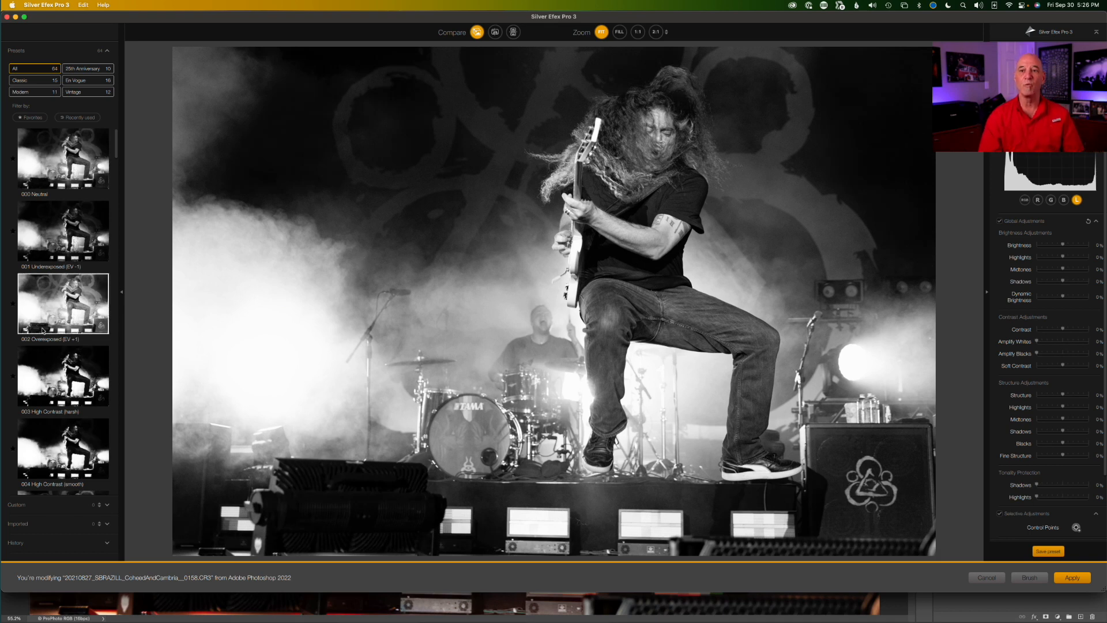
scroll(68, 381, down, 3)
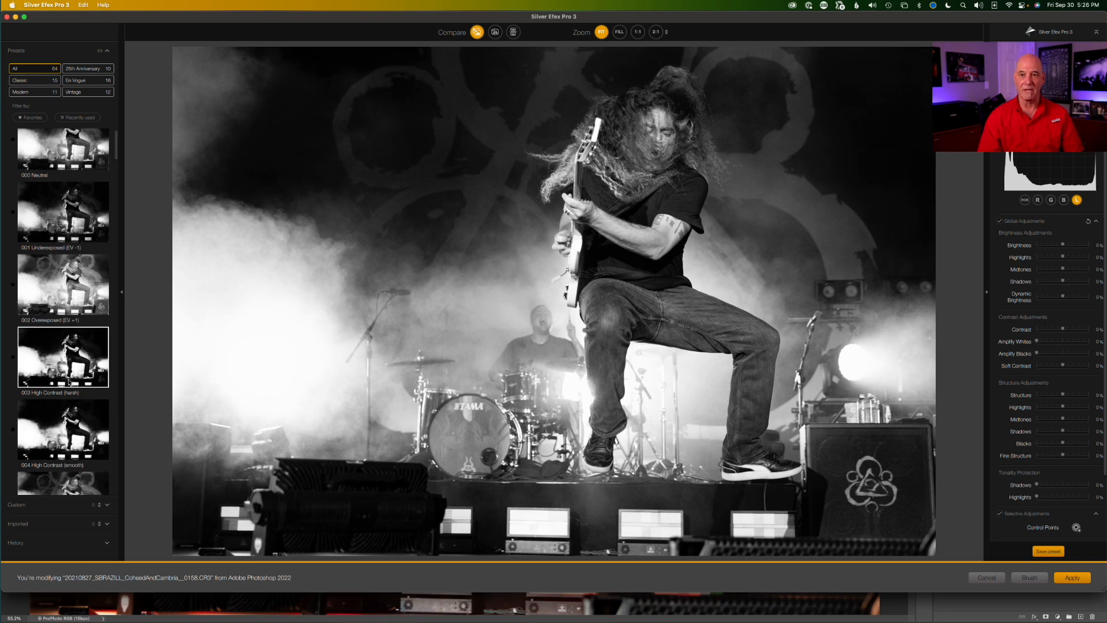
scroll(69, 381, up, 2)
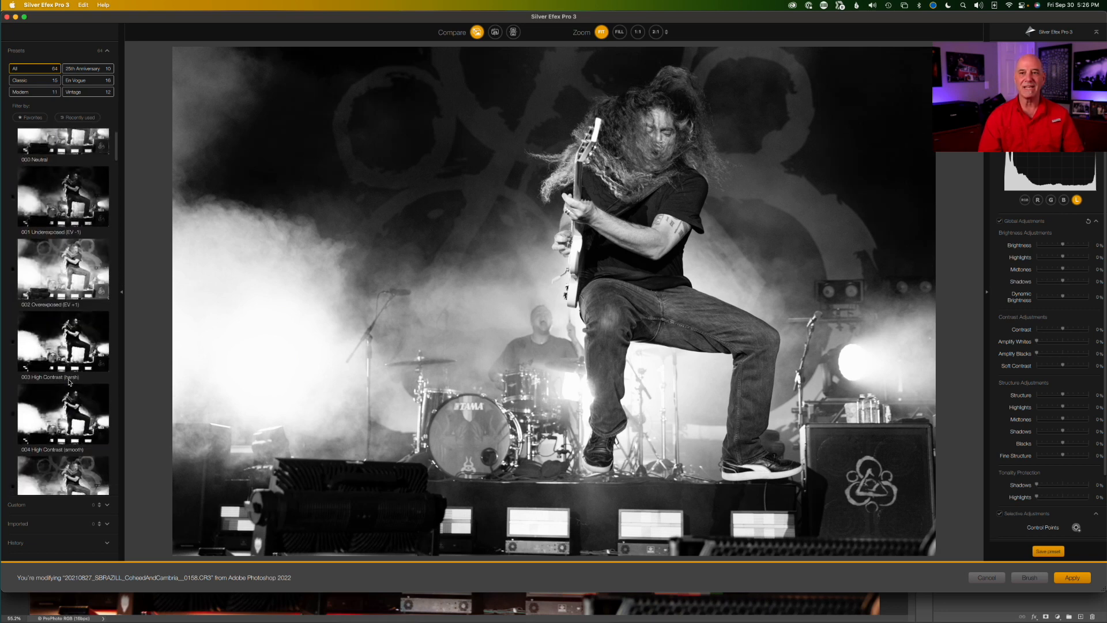
scroll(66, 387, down, 2)
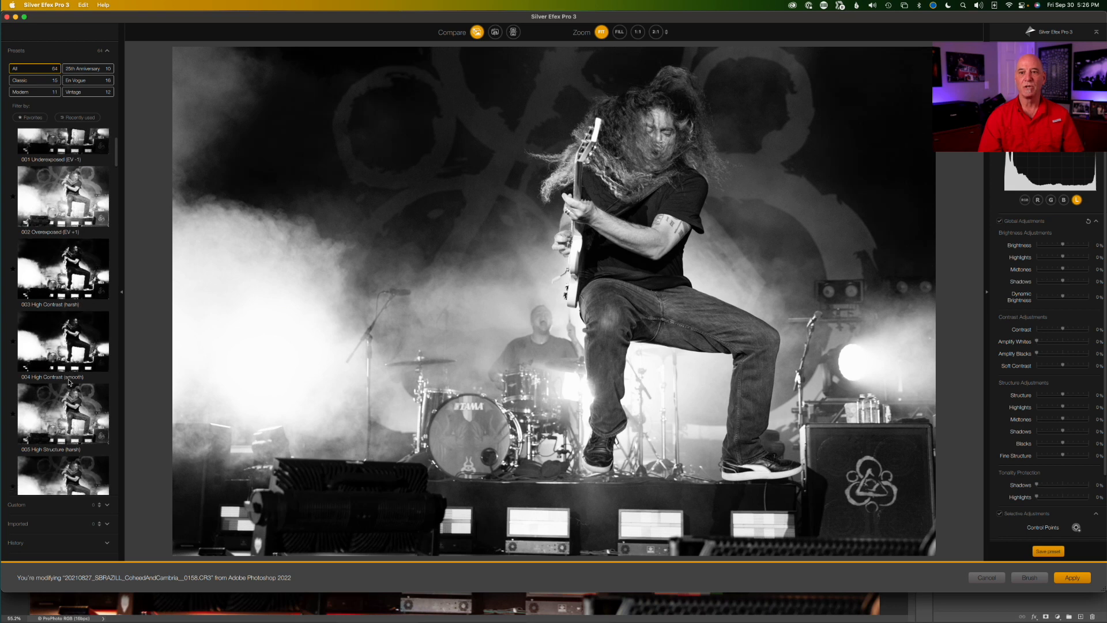
scroll(66, 414, down, 4)
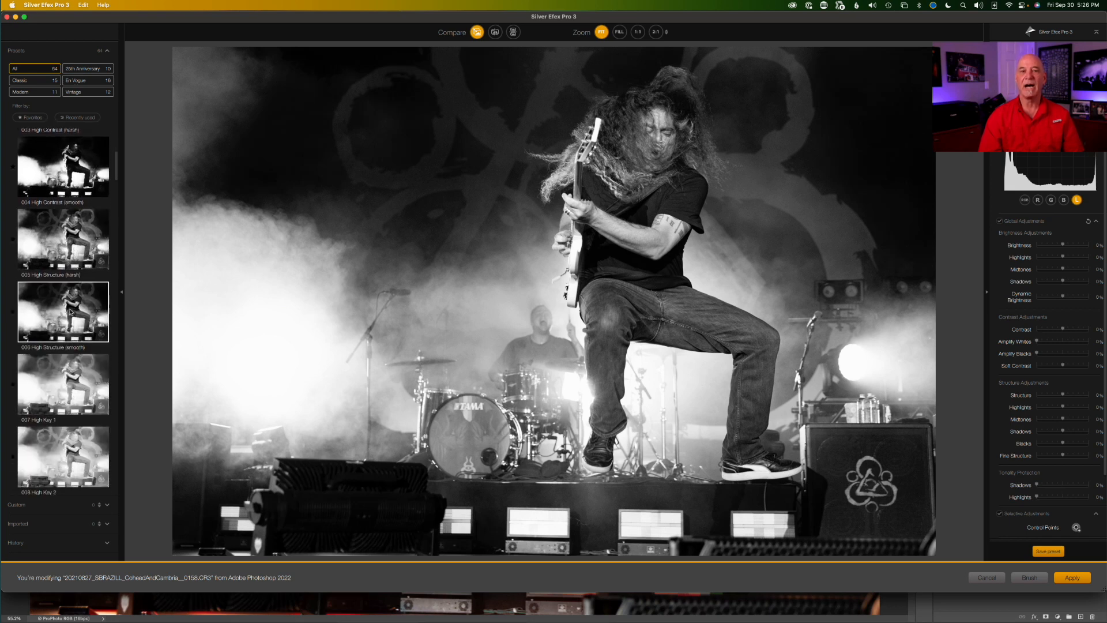
click(70, 314)
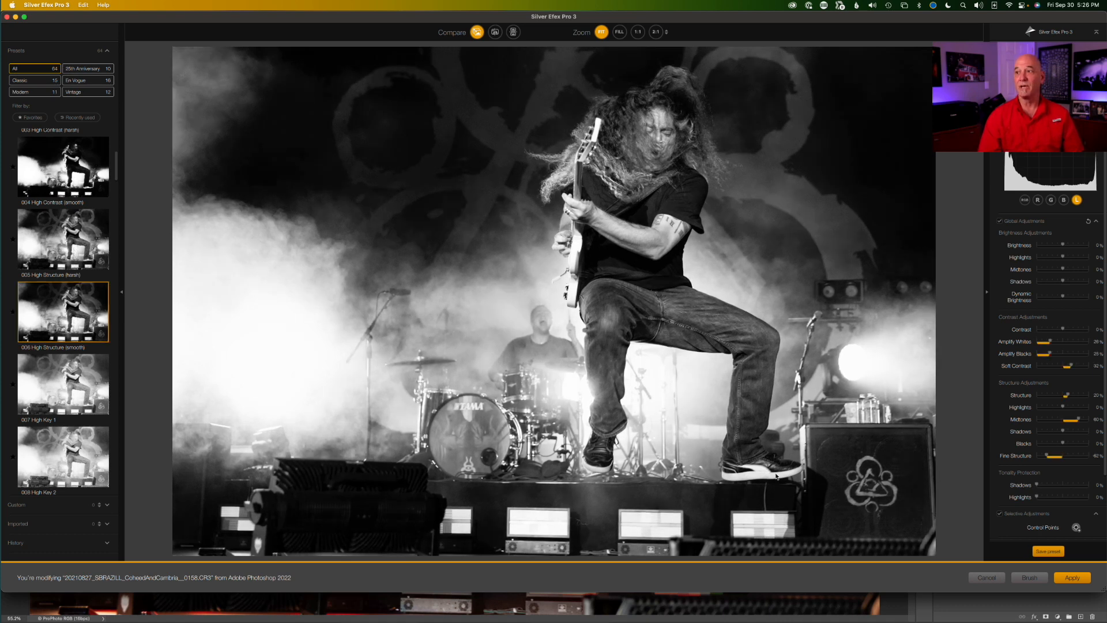
click(1073, 578)
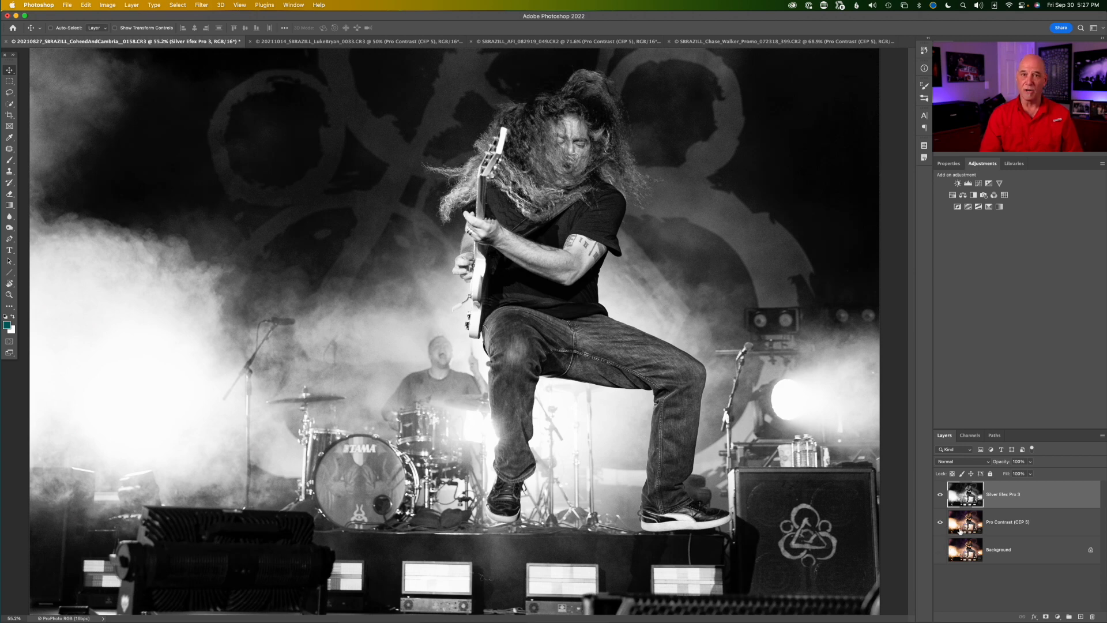
Check the color photo beneath the Silver Efex Pro 3 layer and set that layer's blend mode to Luminosity.
click(940, 495)
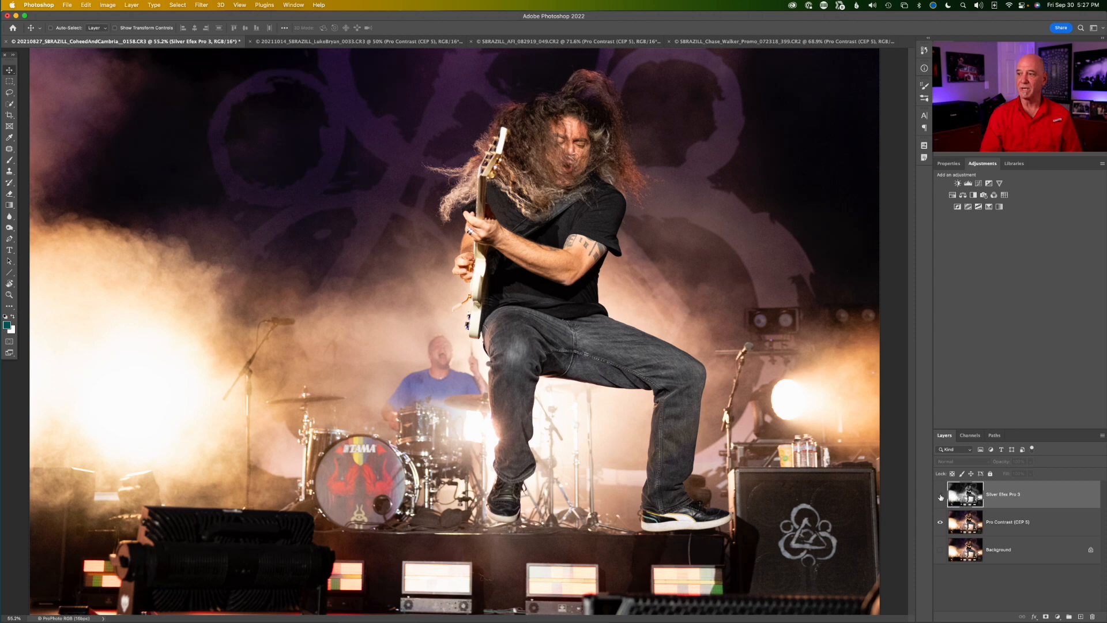
click(940, 495)
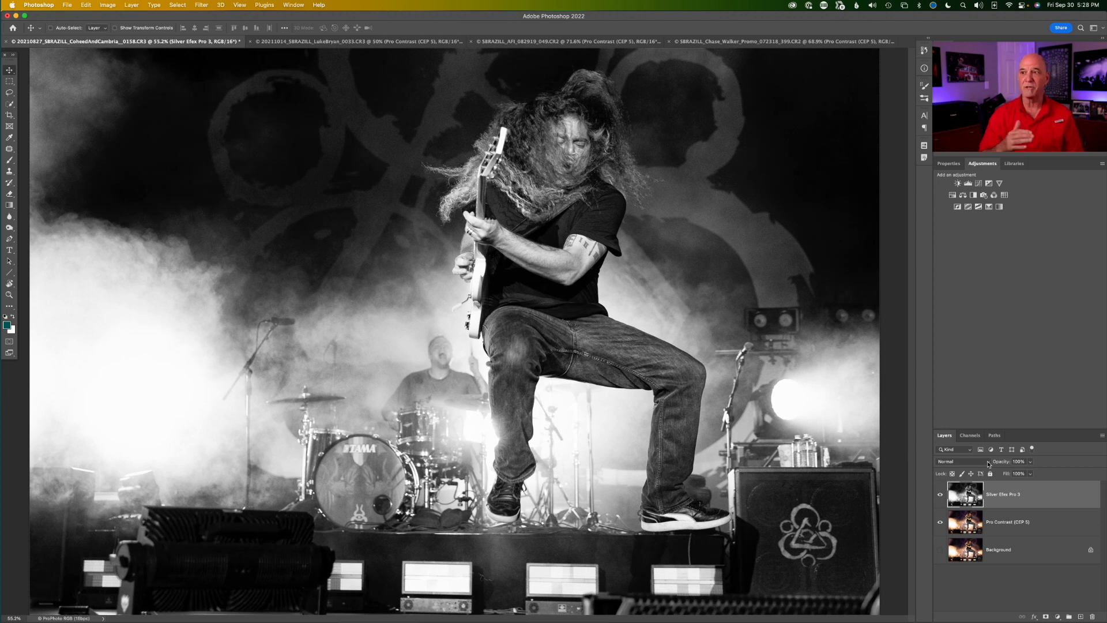
click(988, 463)
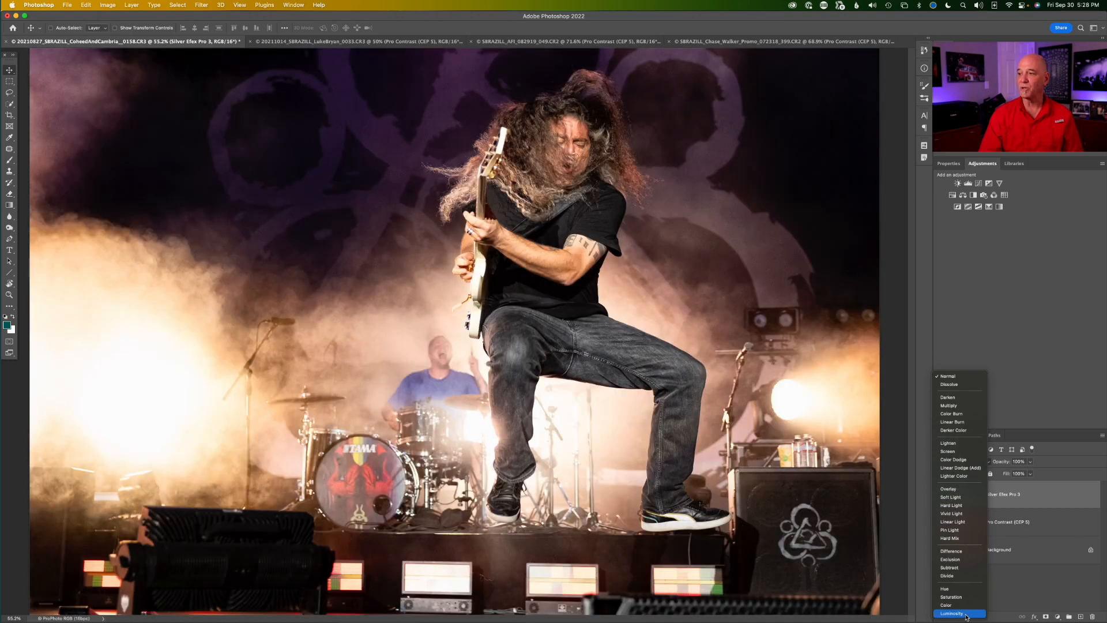
click(965, 614)
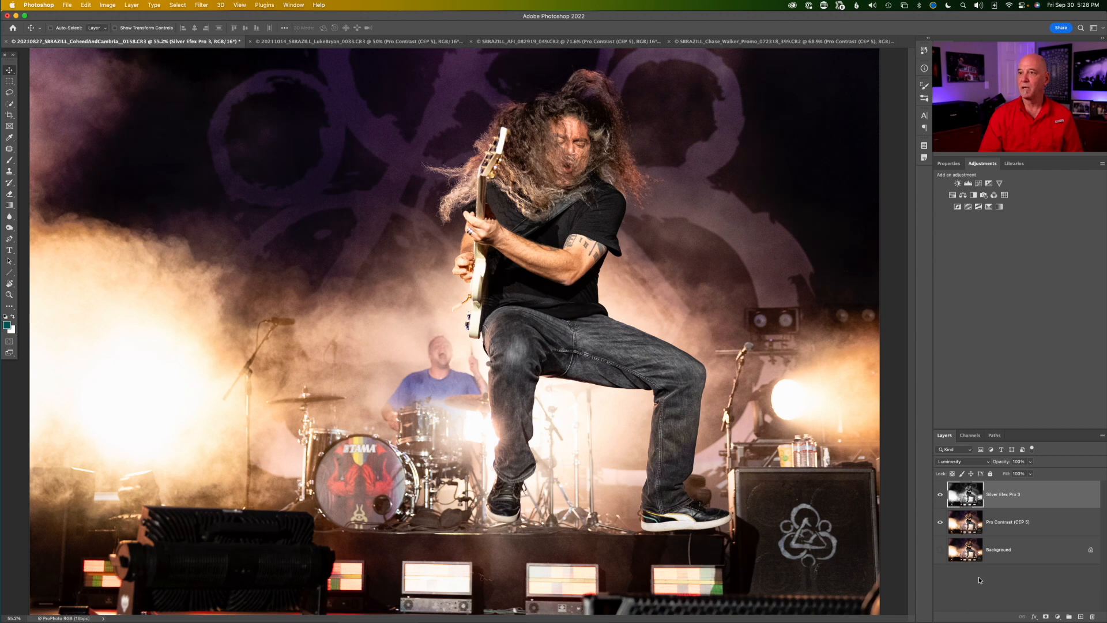
Compare the photo with and without the Luminosity-blended Silver Efex Pro 3 layer, and set the layer's opacity to 40%.
click(940, 496)
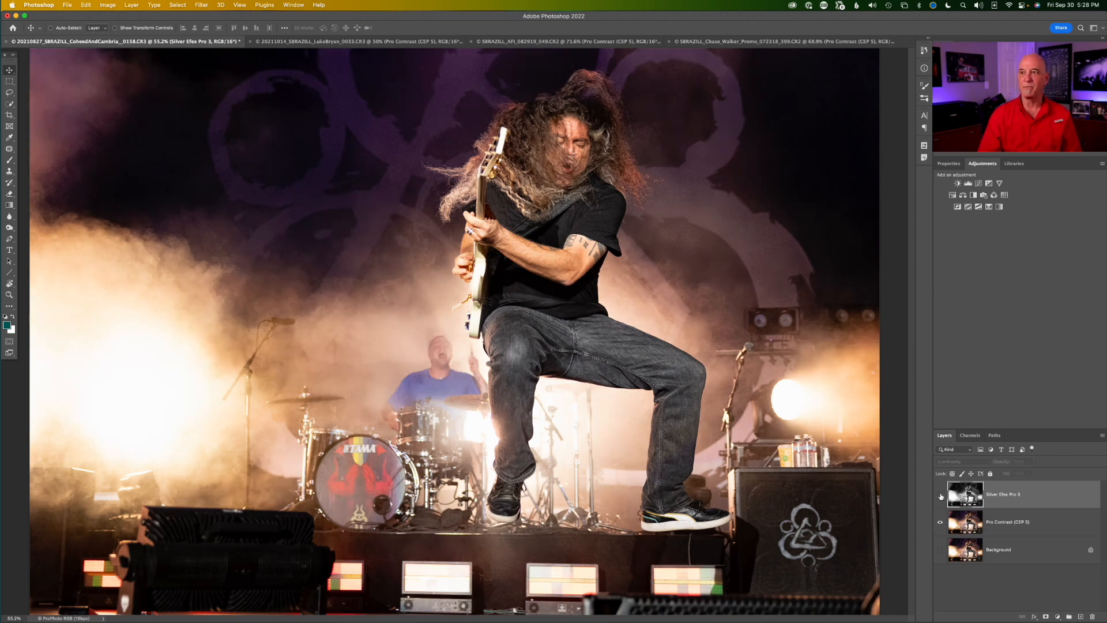
click(940, 496)
click(940, 495)
click(940, 496)
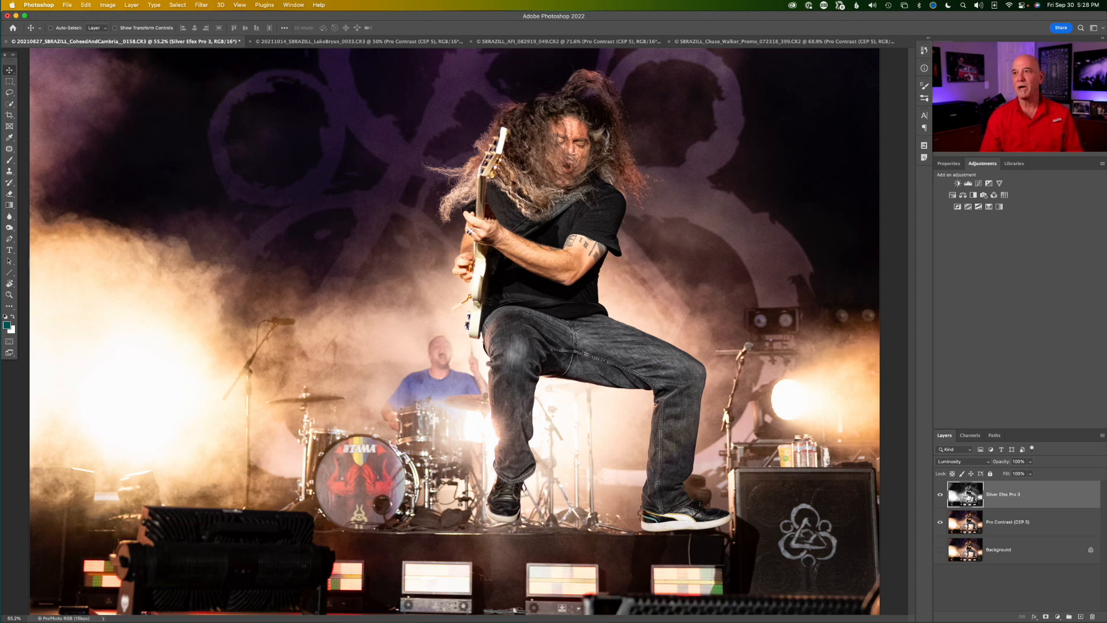
key(4)
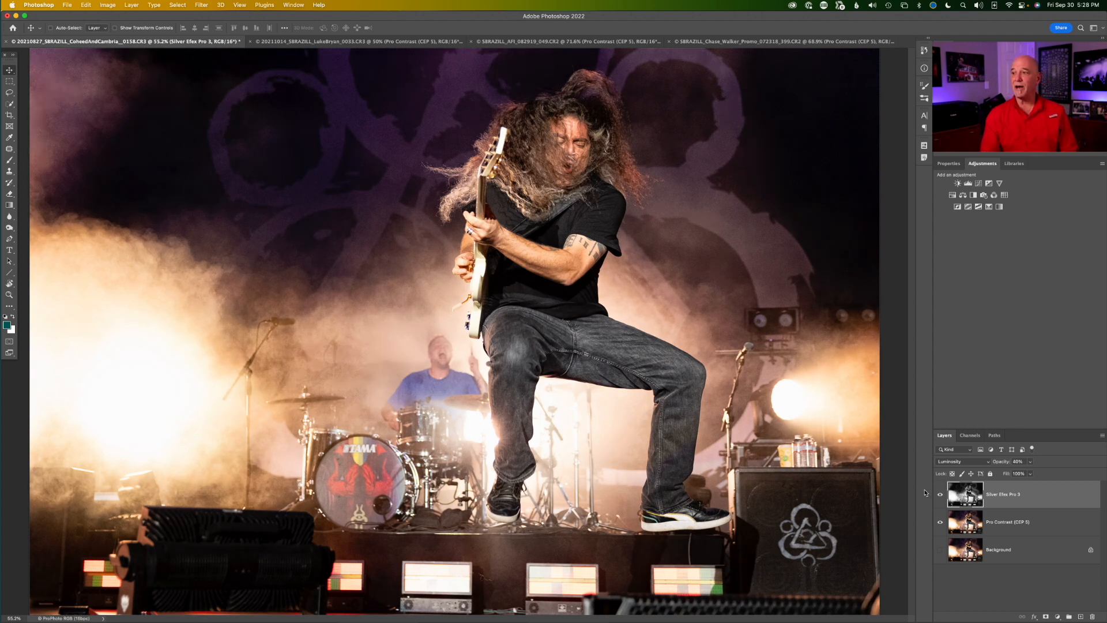
Toggle the Silver Efex Pro 3 layer's visibility repeatedly to examine its effect at 40% opacity on the jumping guitarist photo.
click(941, 494)
click(940, 494)
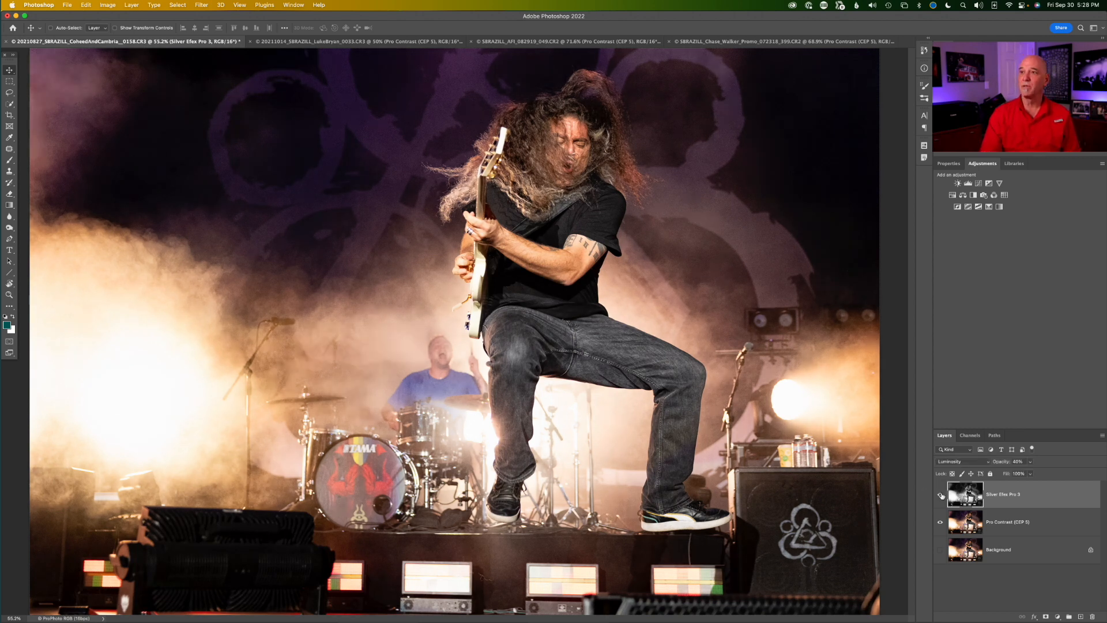
click(941, 495)
click(941, 495)
click(941, 494)
click(941, 495)
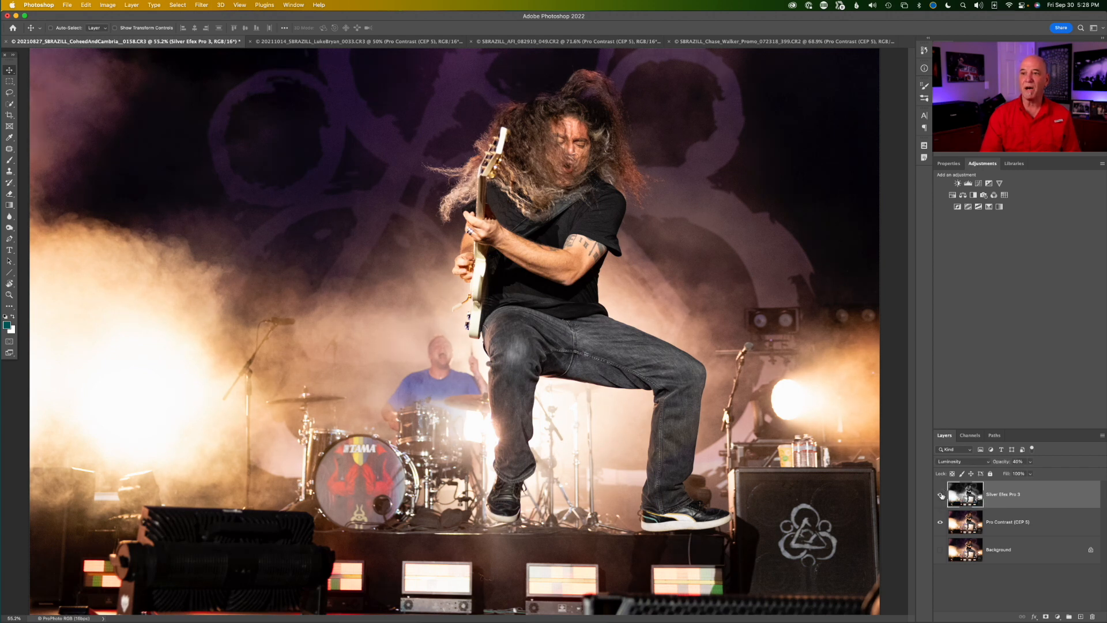
click(941, 494)
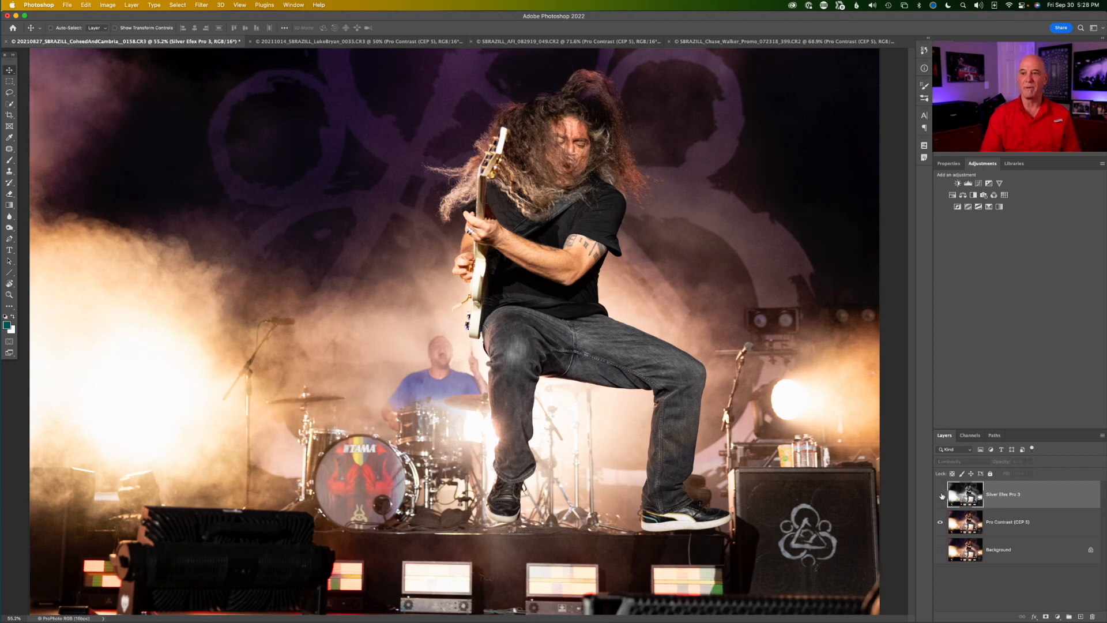
click(941, 495)
click(941, 495)
click(941, 494)
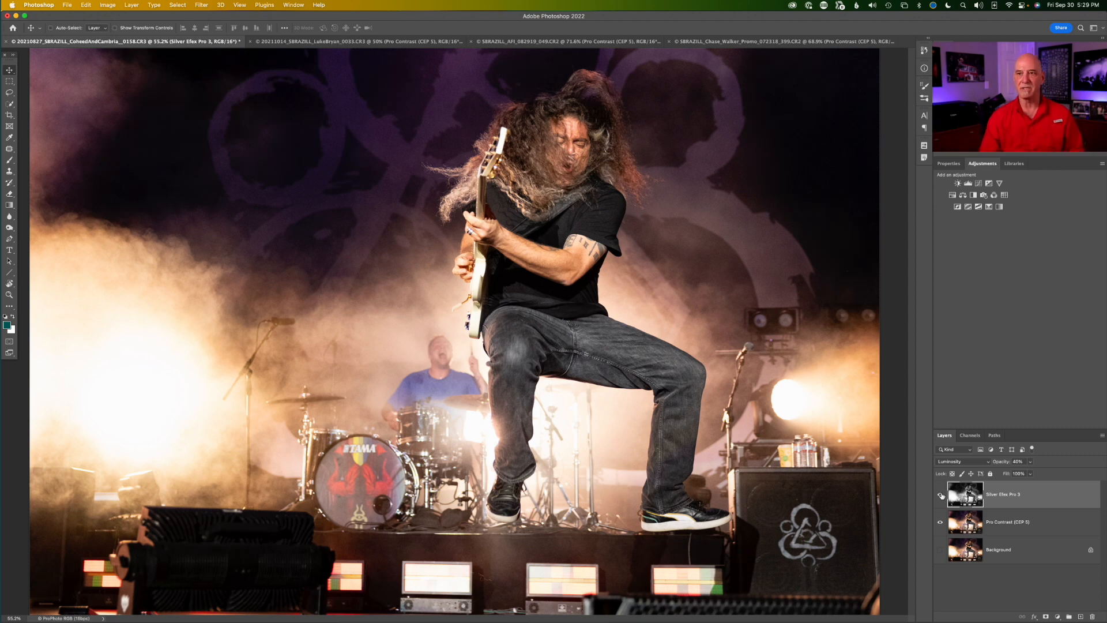
Switch to the concert photo of the singer with the acoustic guitar and open it in Silver Efex Pro 3.
click(328, 44)
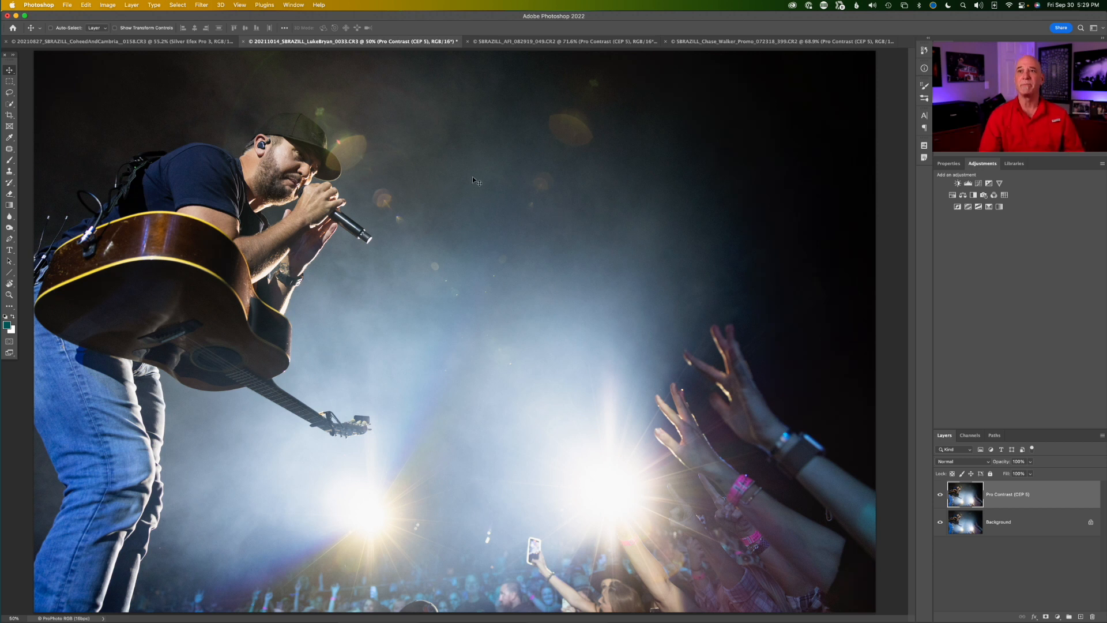
click(203, 6)
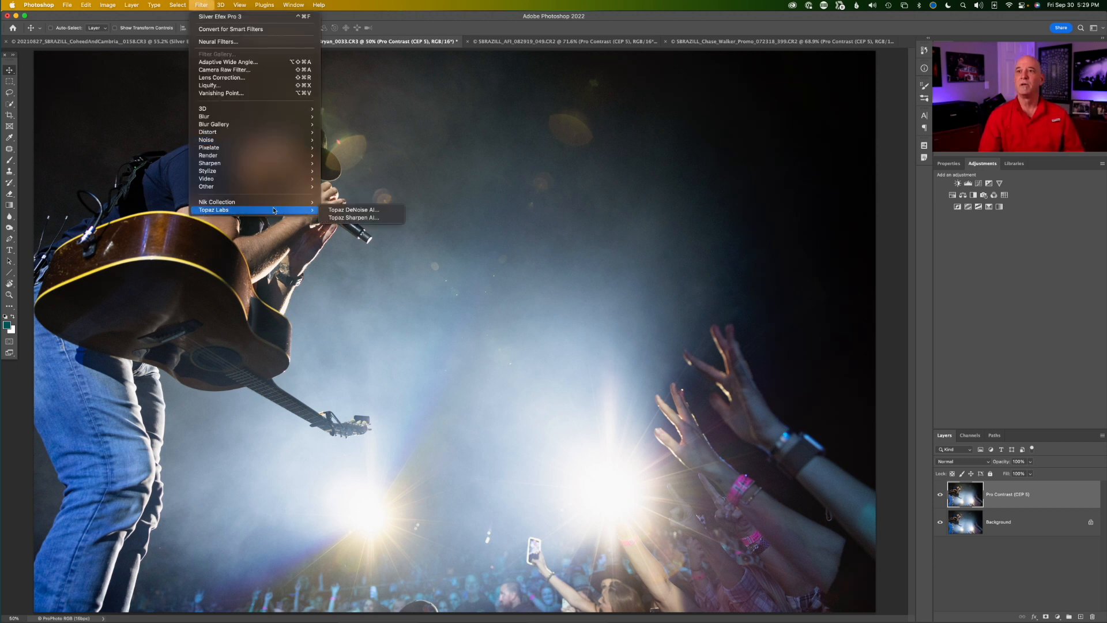
mouse_move(278, 207)
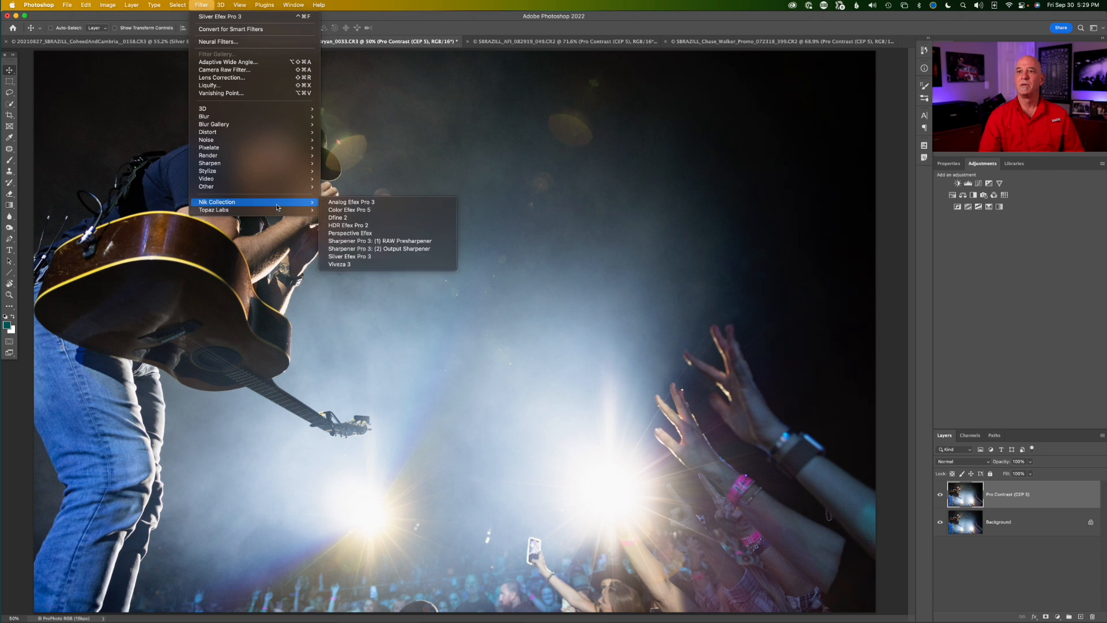
click(353, 258)
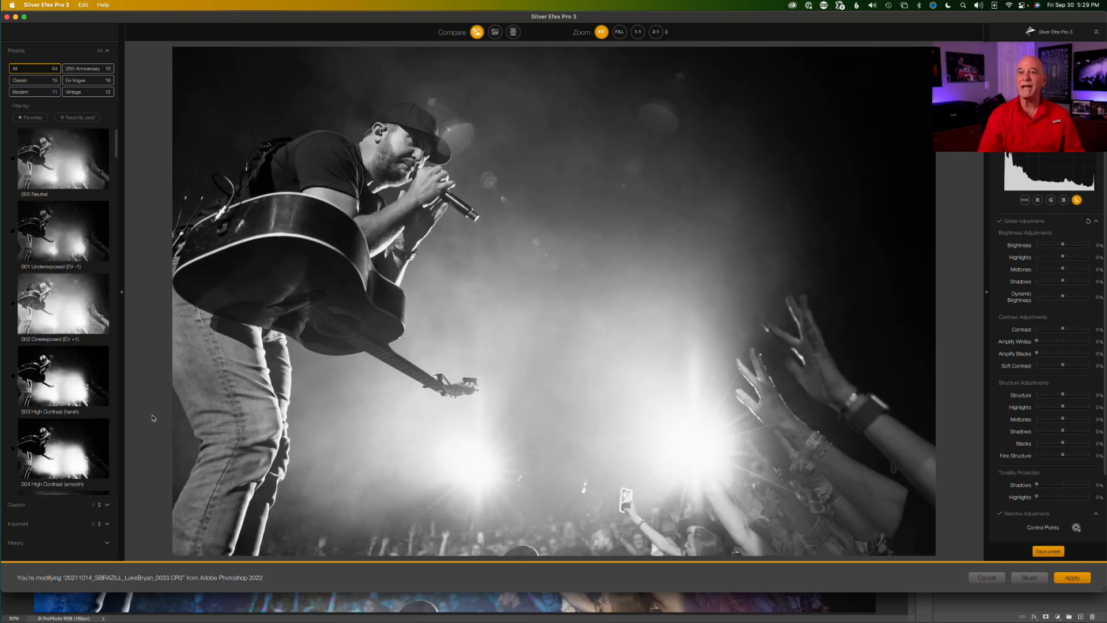
Browse the black-and-white presets and apply 006 High Structure (smooth) to the singer photo.
scroll(95, 445, down, 2)
scroll(95, 446, down, 2)
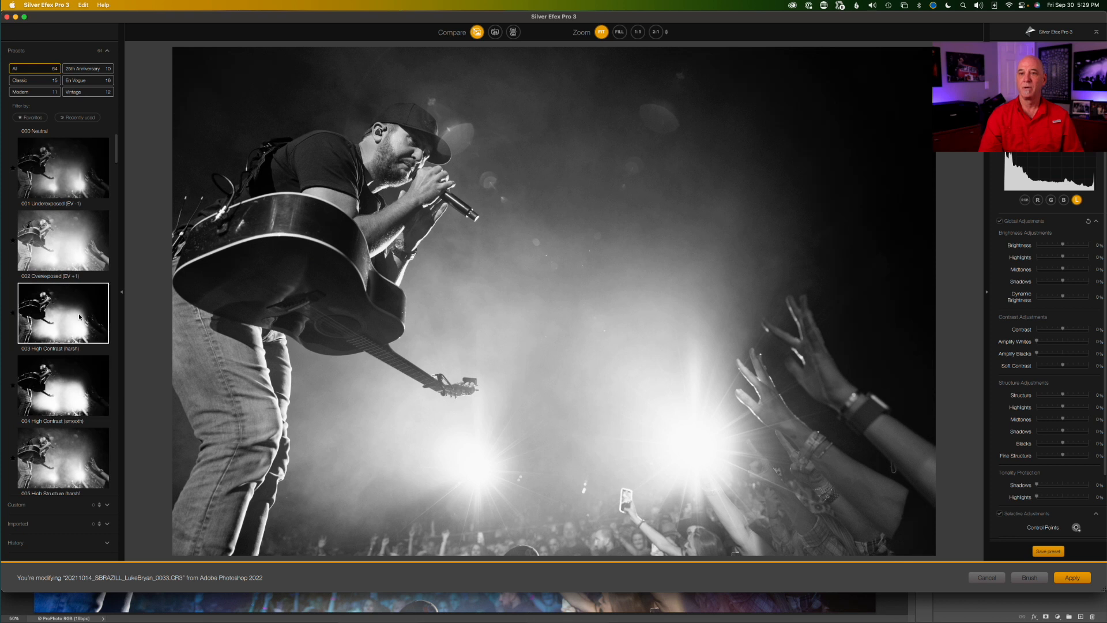
scroll(63, 415, down, 6)
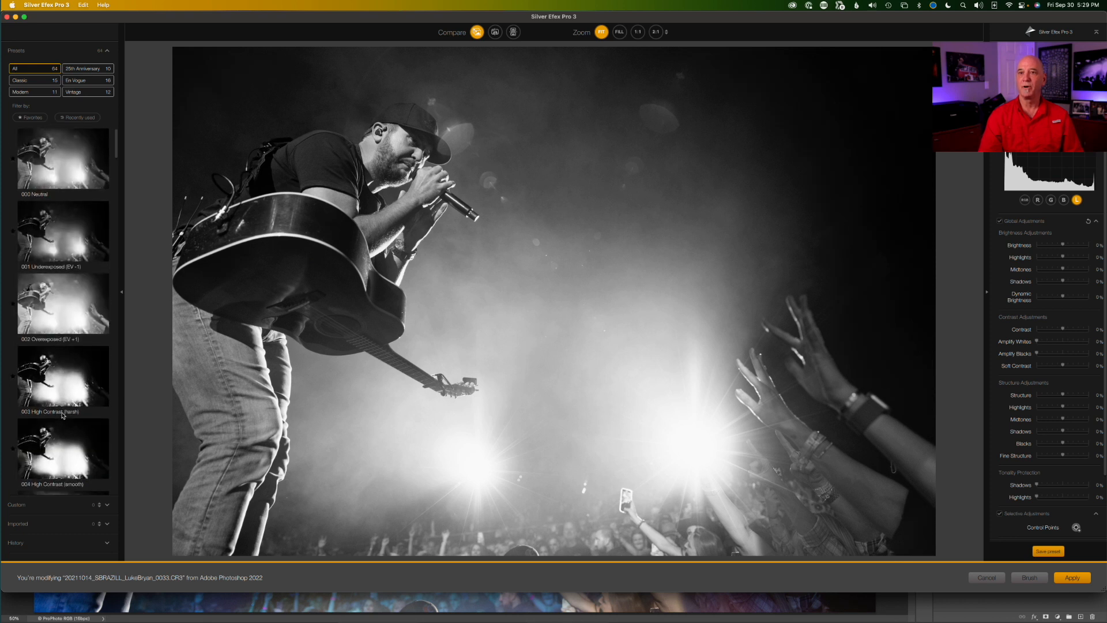
scroll(63, 412, down, 3)
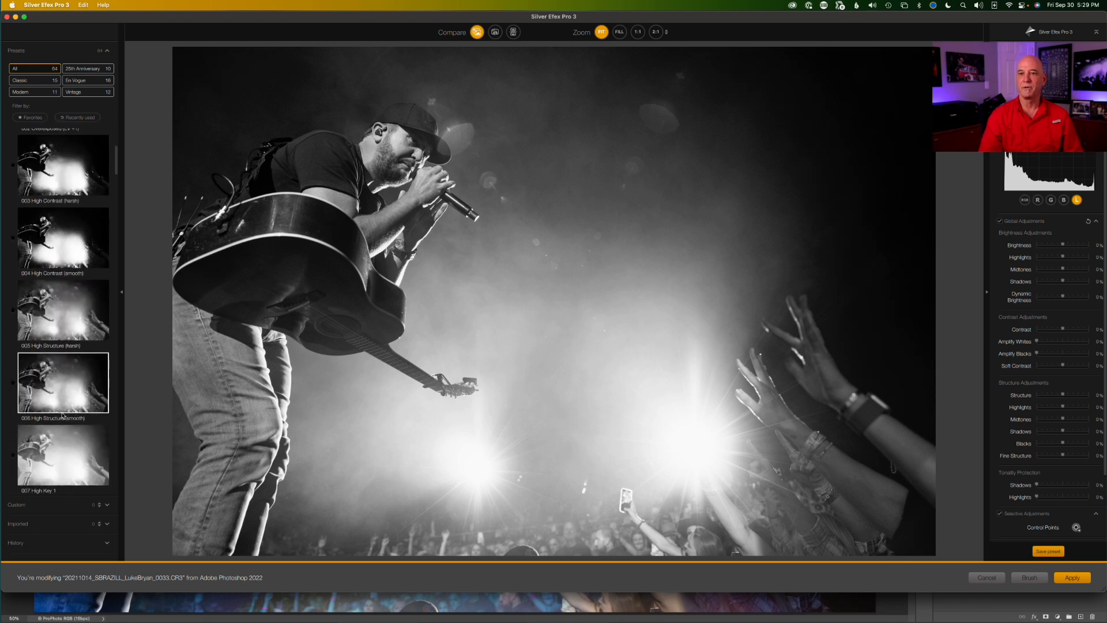
click(62, 393)
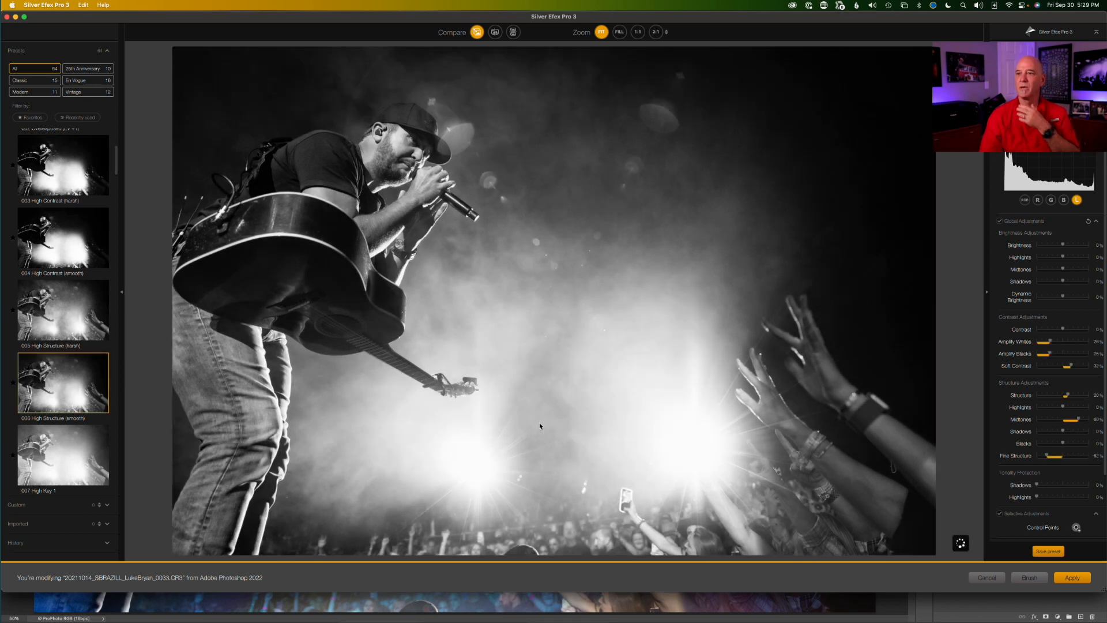
click(1076, 578)
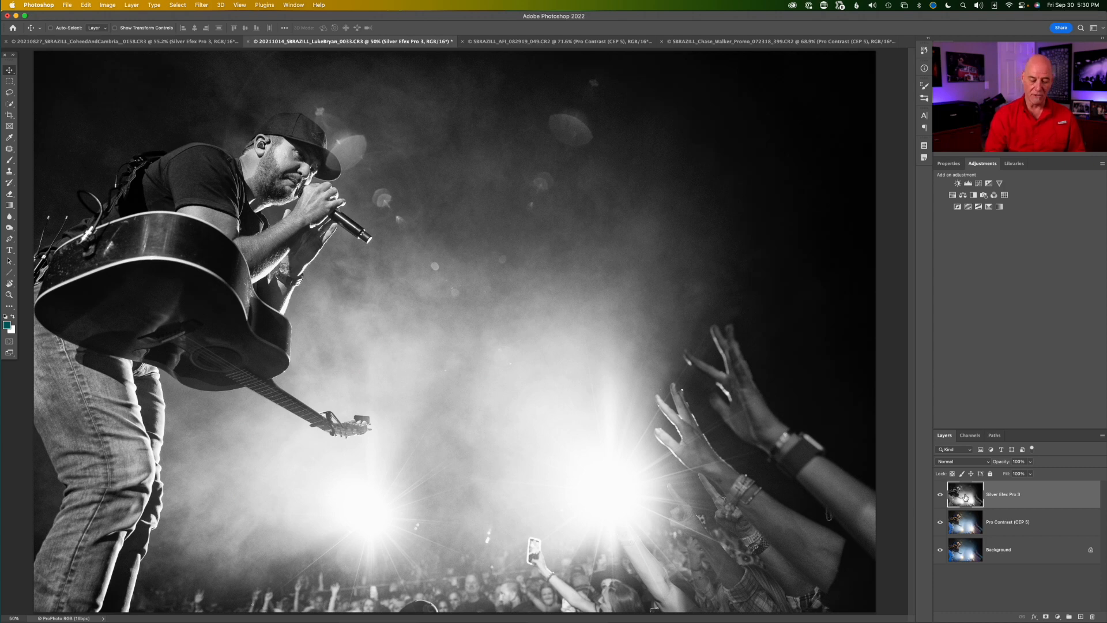
Blend the singer photo's Silver Efex Pro 3 layer in Luminosity mode, compare with it hidden, and set its opacity to 50%.
key(shift+alt+y)
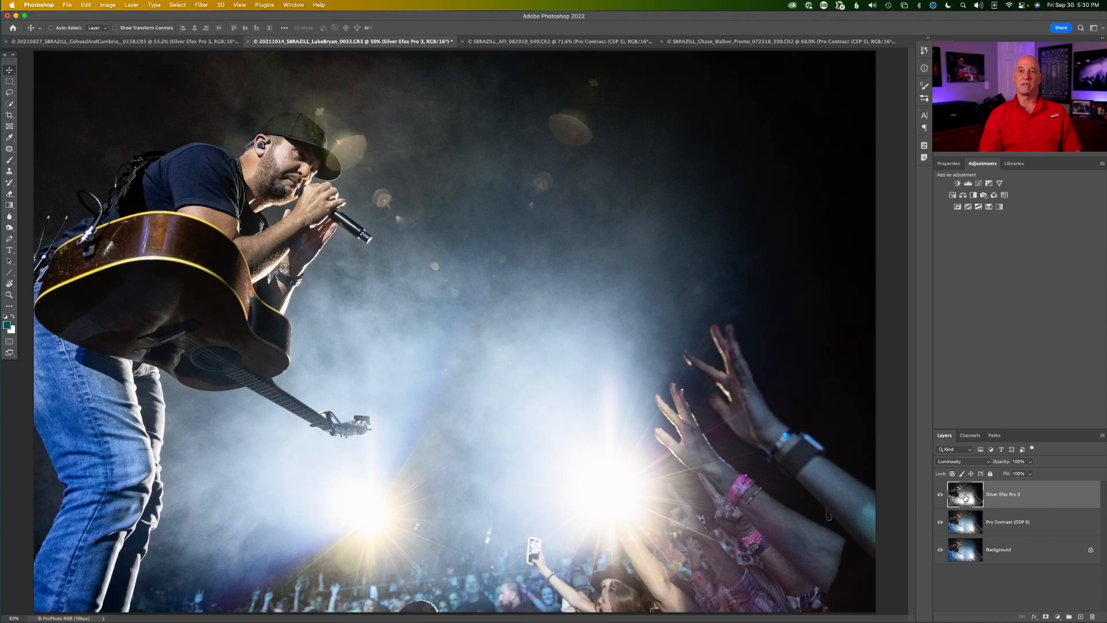
click(941, 495)
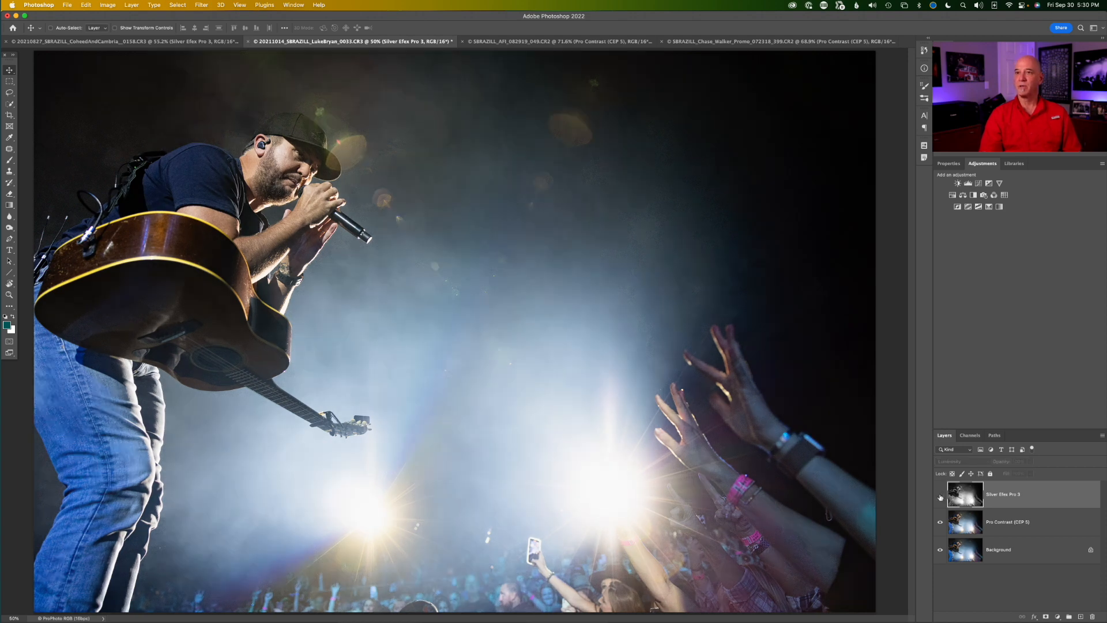
click(940, 495)
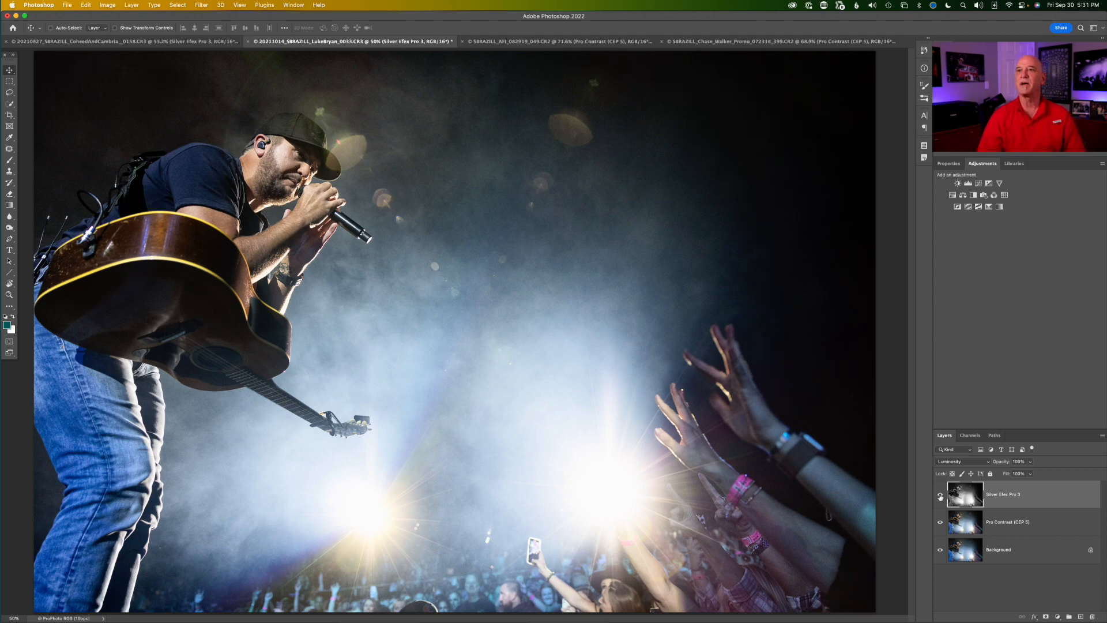
key(3)
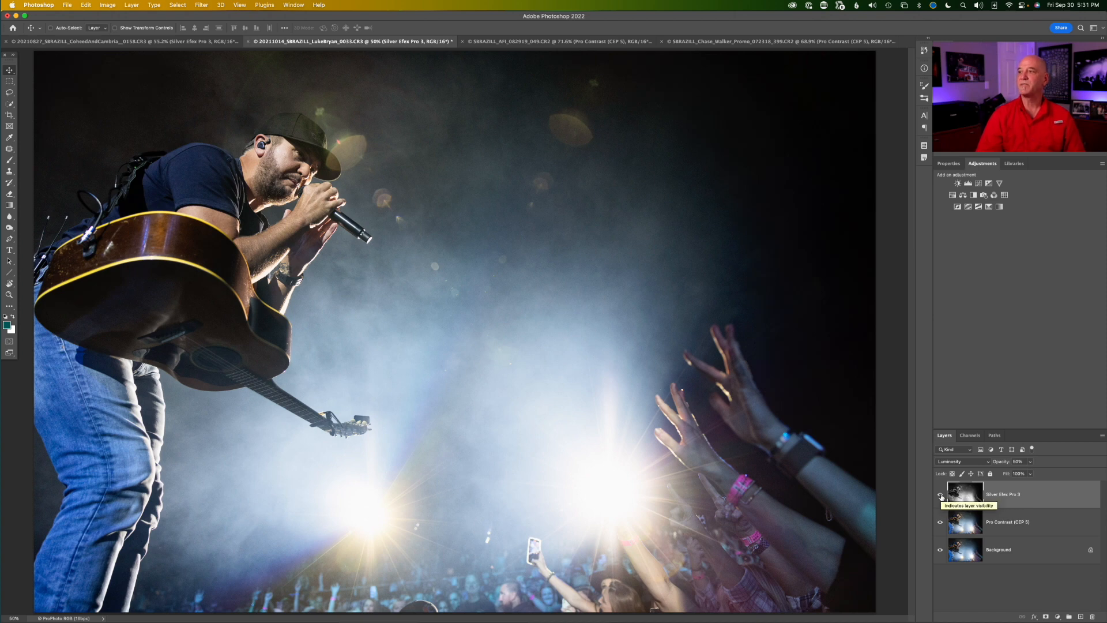
Toggle the Silver Efex Pro 3 layer's visibility to examine its effect at 50% opacity on the photo of the singer with the guitar.
click(940, 495)
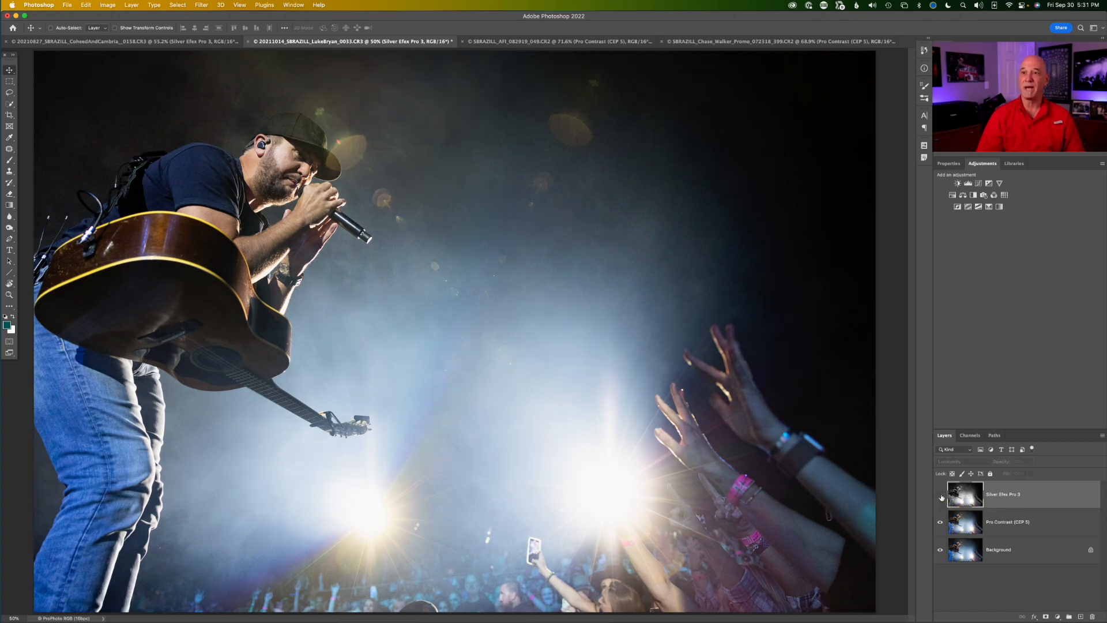
click(941, 495)
click(941, 495)
click(941, 495)
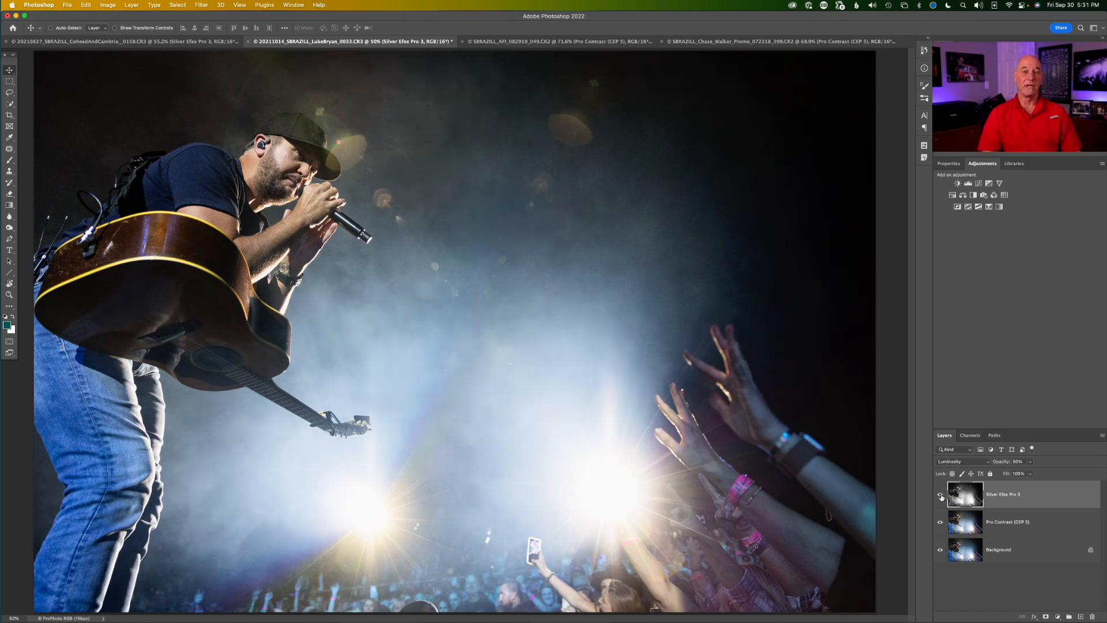
click(940, 496)
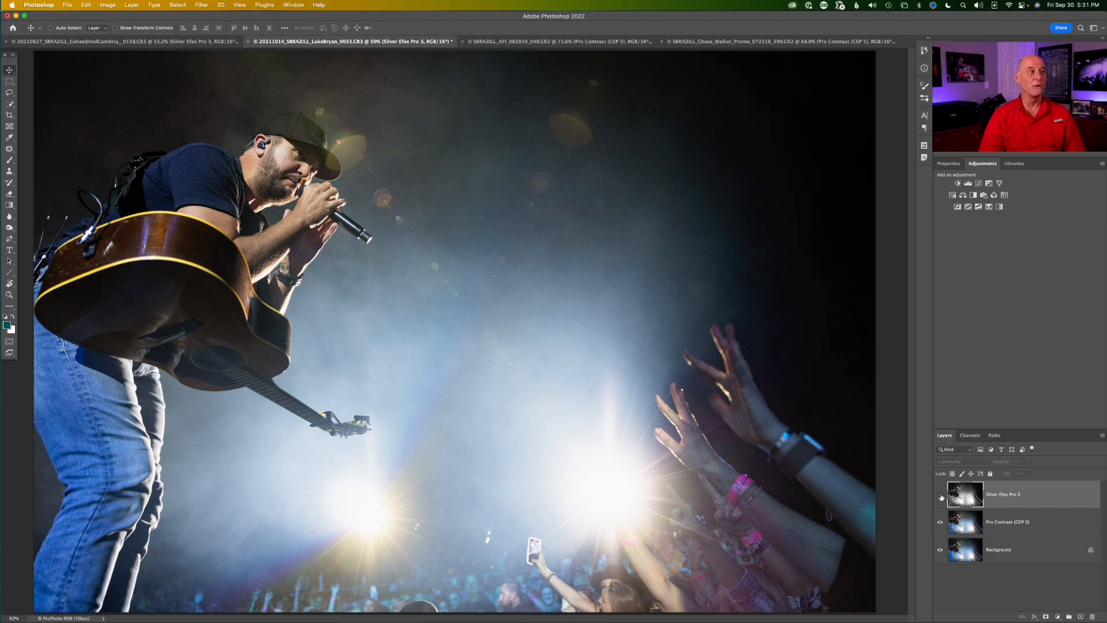
click(941, 495)
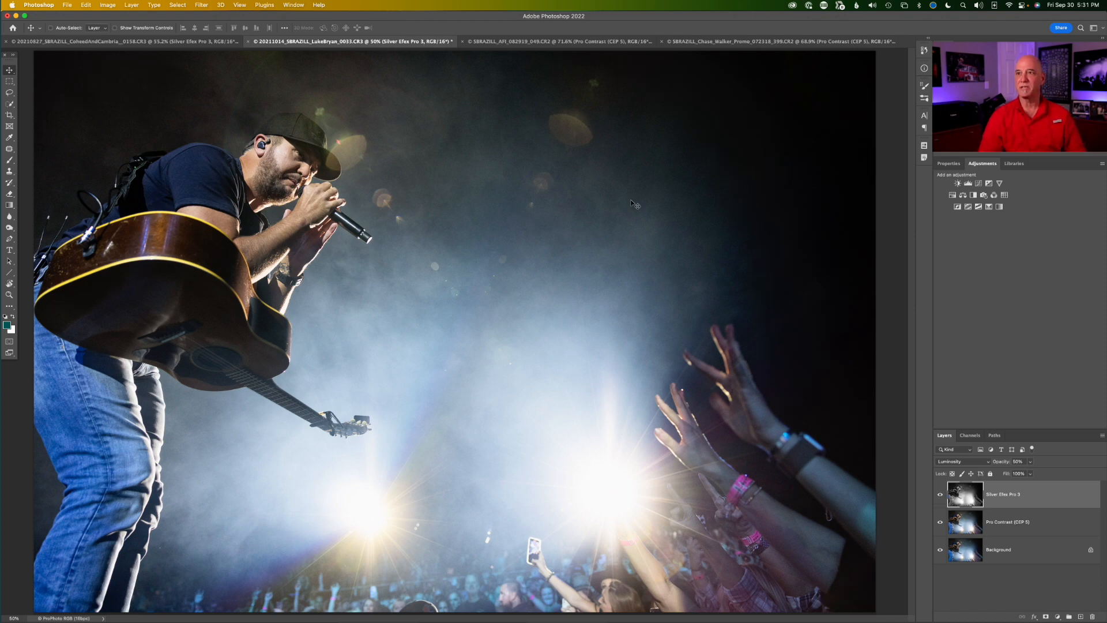
Switch to the photo of the singer in the studded vest and open its Pro Contrast layer in Silver Efex Pro 3.
click(536, 42)
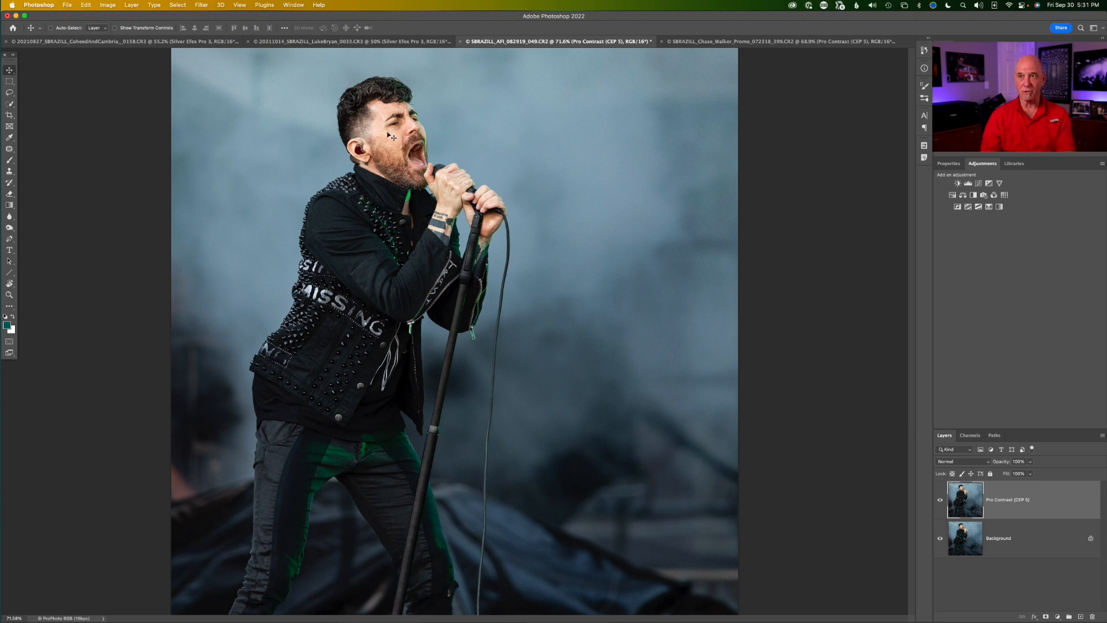
click(202, 4)
mouse_move(243, 203)
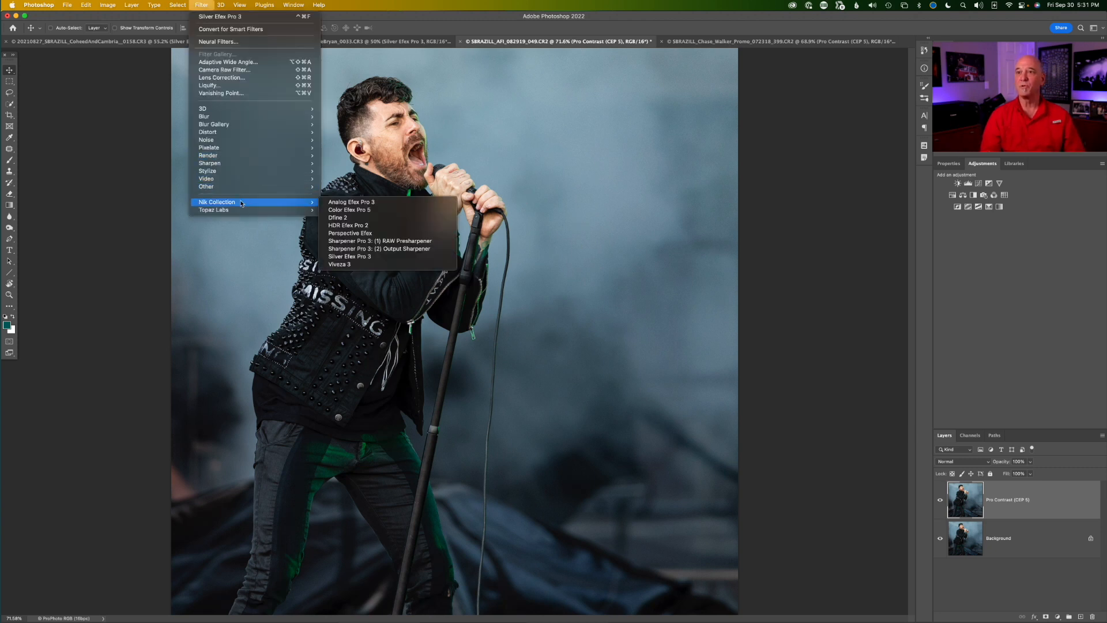
click(363, 257)
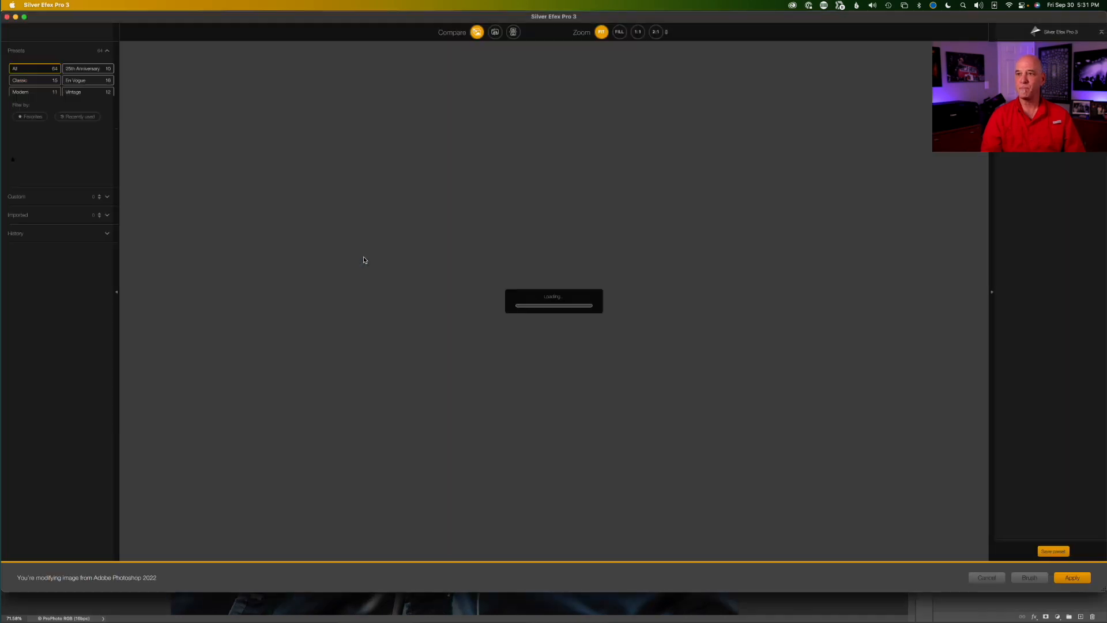
Apply the 006 High Structure (smooth) preset to the photo of the singer in the studded vest.
scroll(69, 406, down, 3)
scroll(66, 404, down, 3)
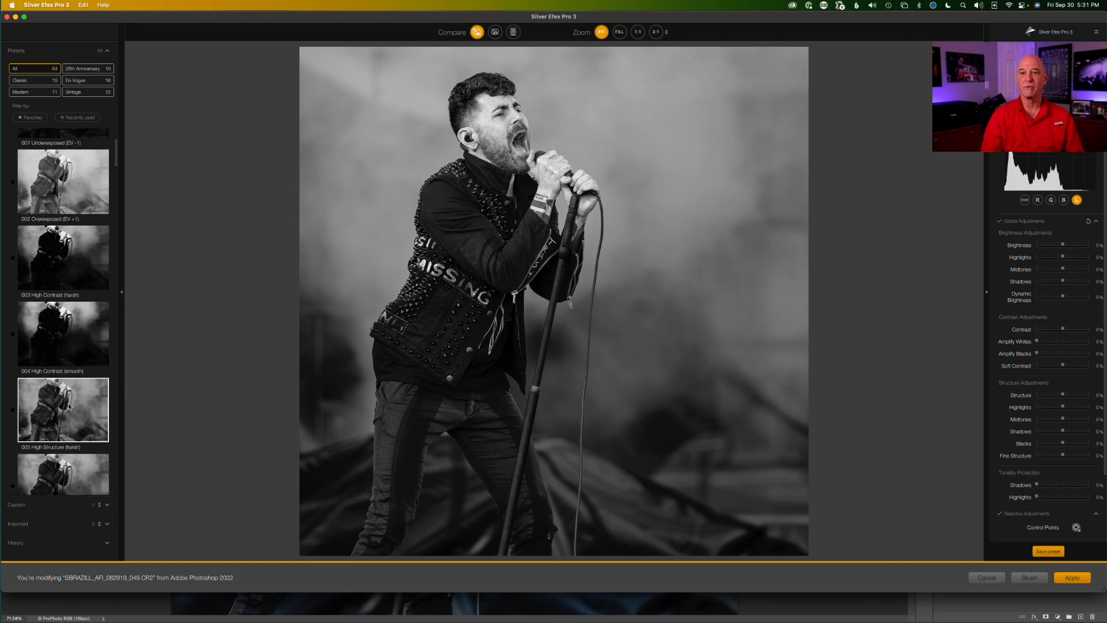
click(61, 392)
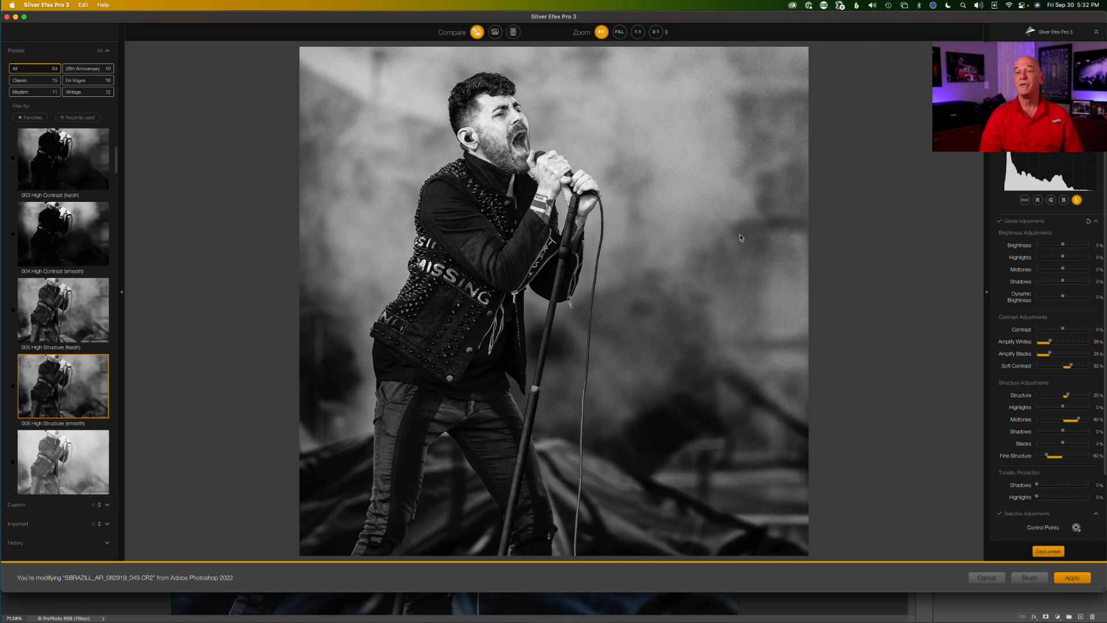
click(477, 32)
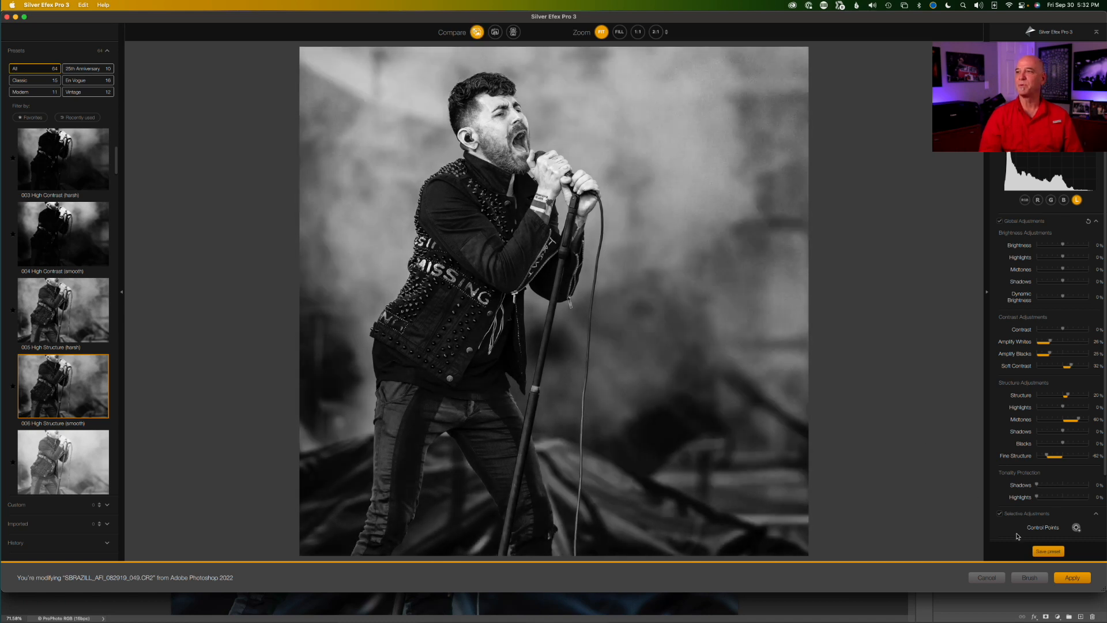
click(1074, 578)
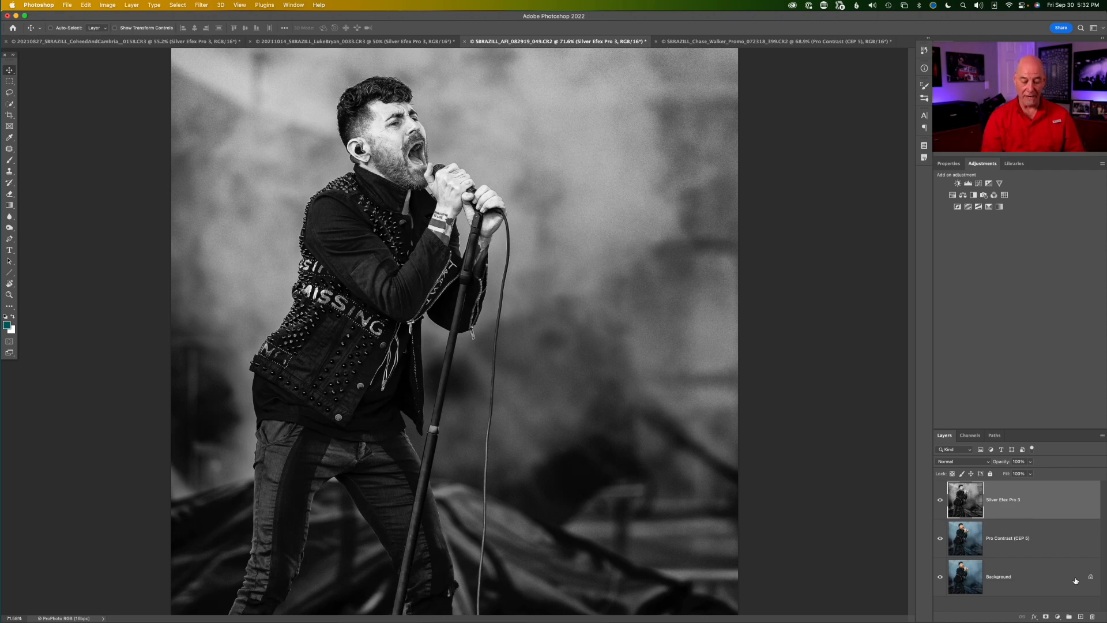
Set the new Silver Efex Pro 3 layer to Luminosity blending, compare with it hidden, and reduce its opacity to 30%.
key(shift+alt+y)
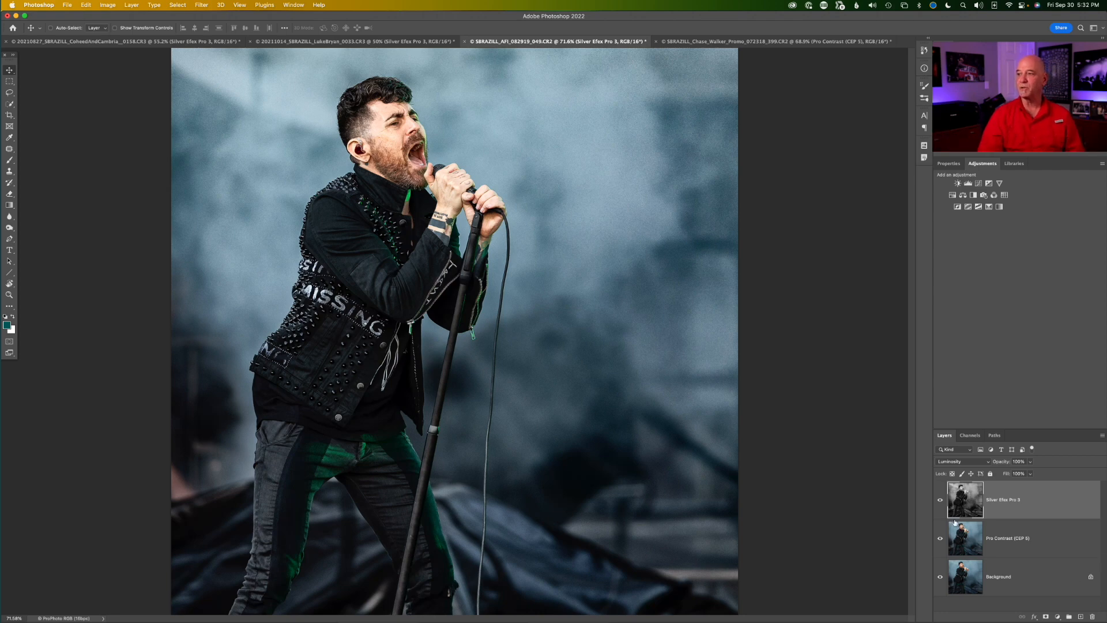
click(941, 500)
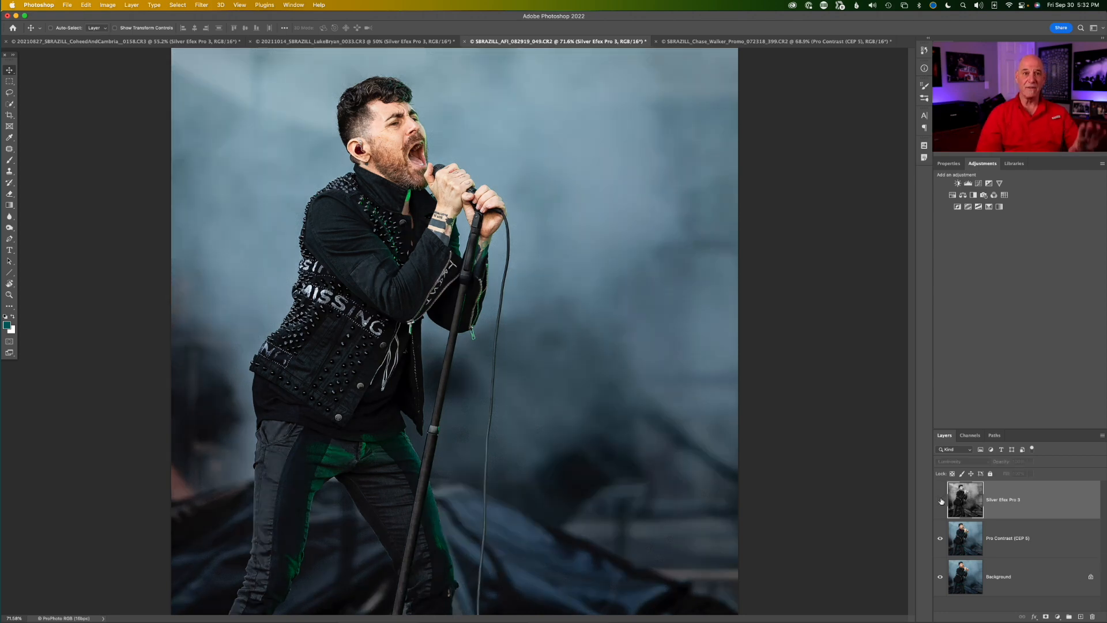
click(940, 500)
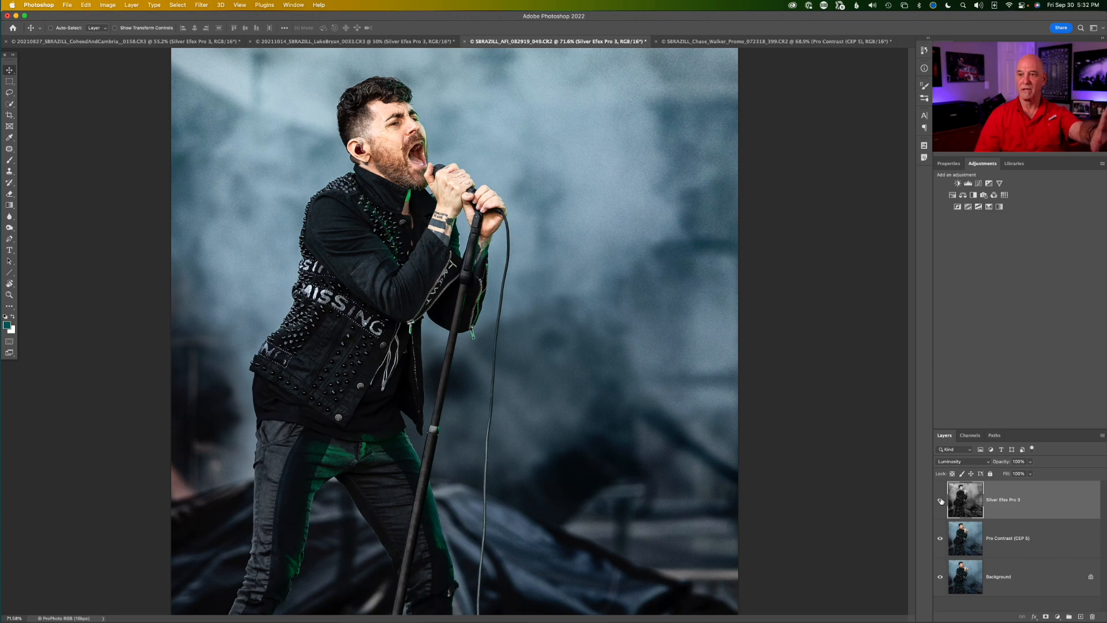
click(941, 500)
click(941, 500)
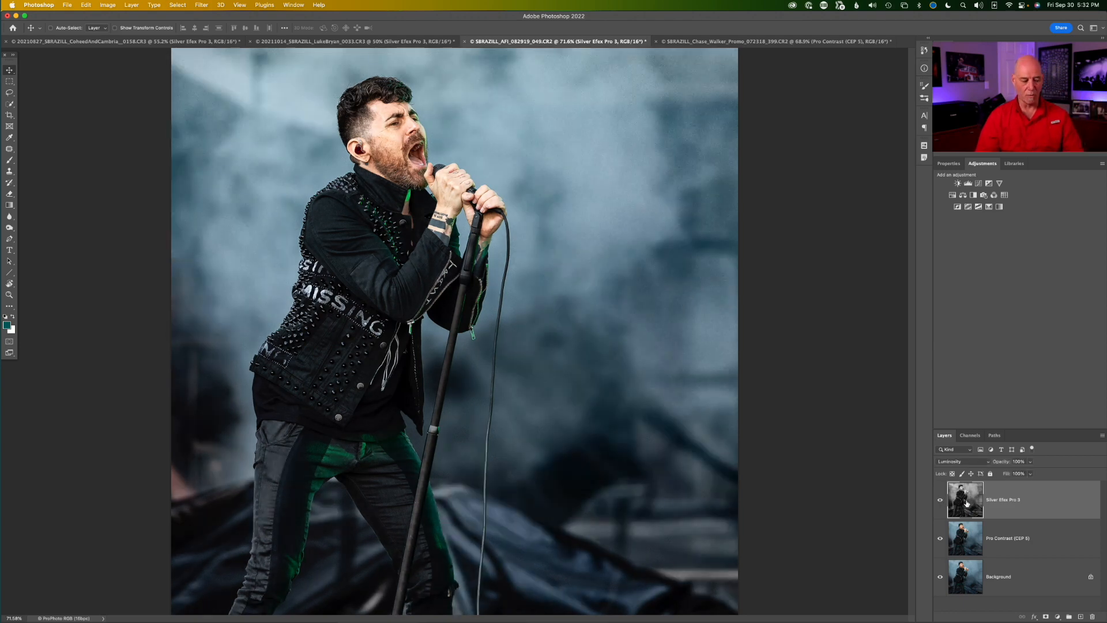
key(3)
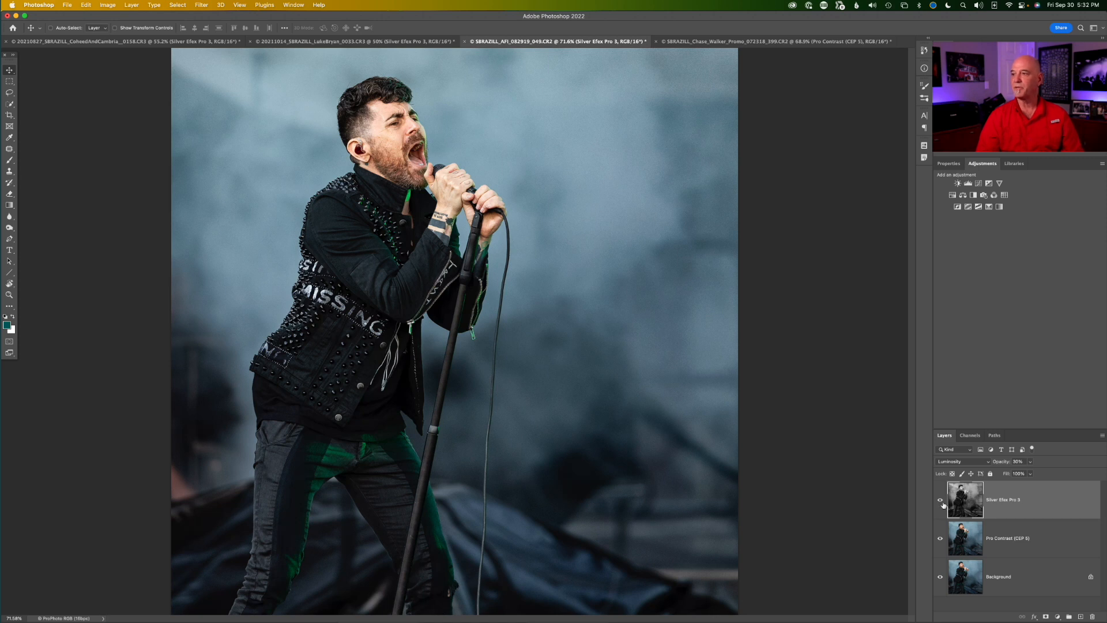
Compare the photo with and without the Silver Efex Pro 3 layer, and set the layer's opacity to 40%.
click(941, 501)
click(941, 501)
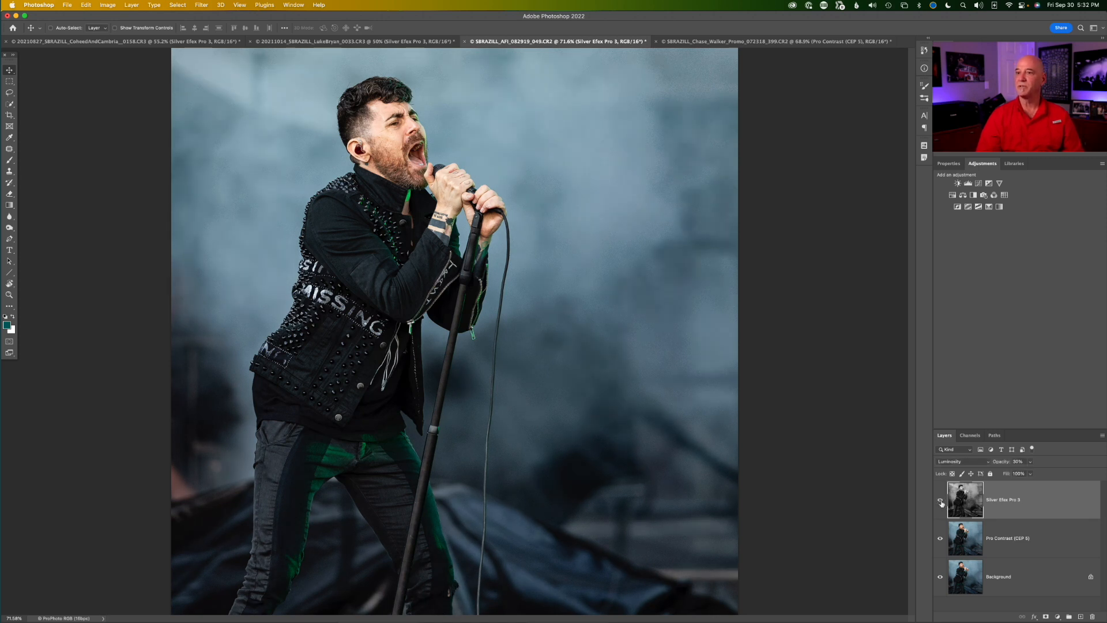
click(941, 502)
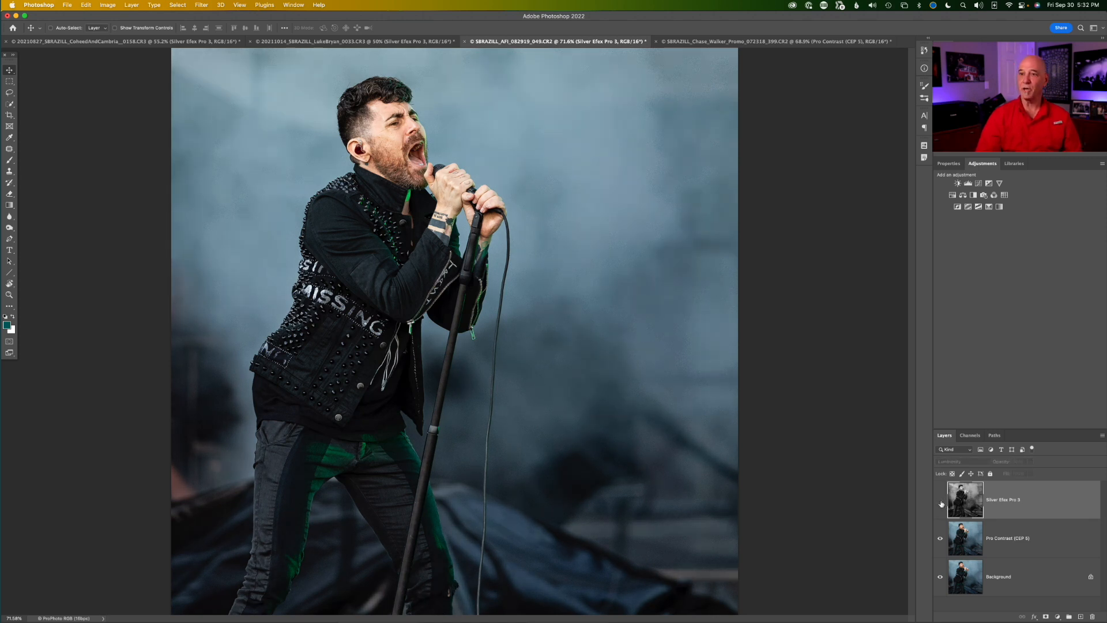
click(941, 502)
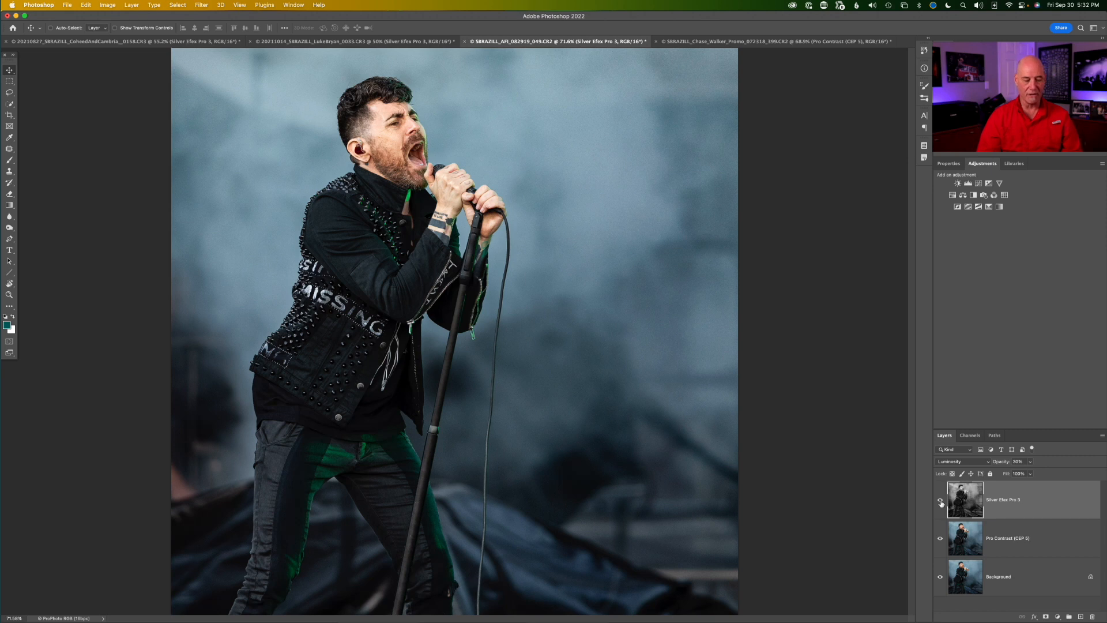
click(941, 502)
click(941, 502)
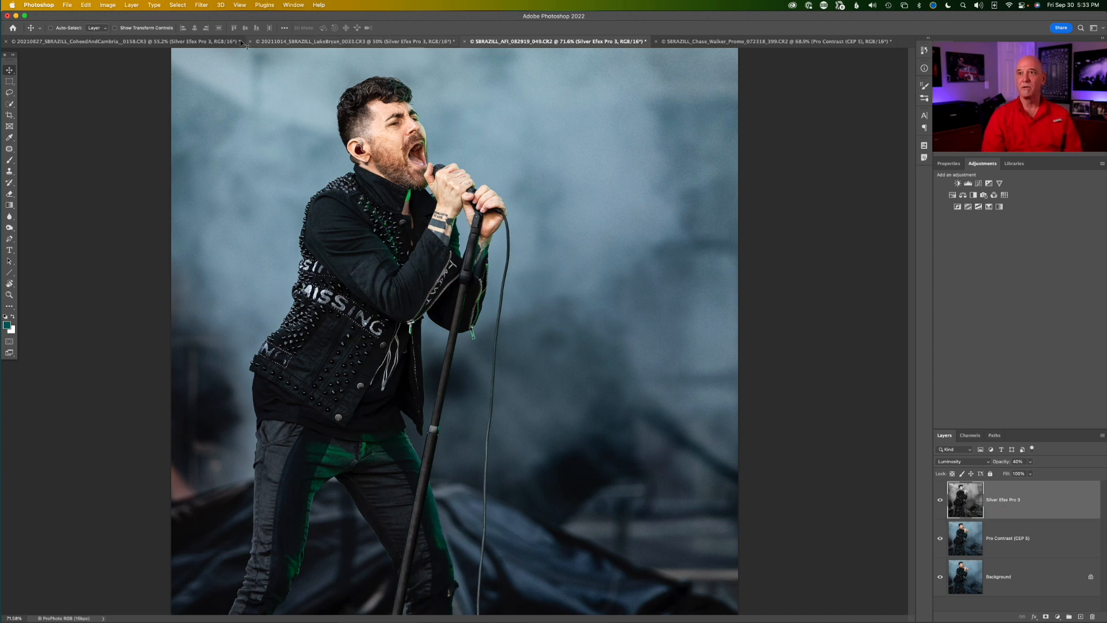
Select the subject of the photo and add a layer mask from that selection to the Silver Efex Pro 3 layer.
click(184, 5)
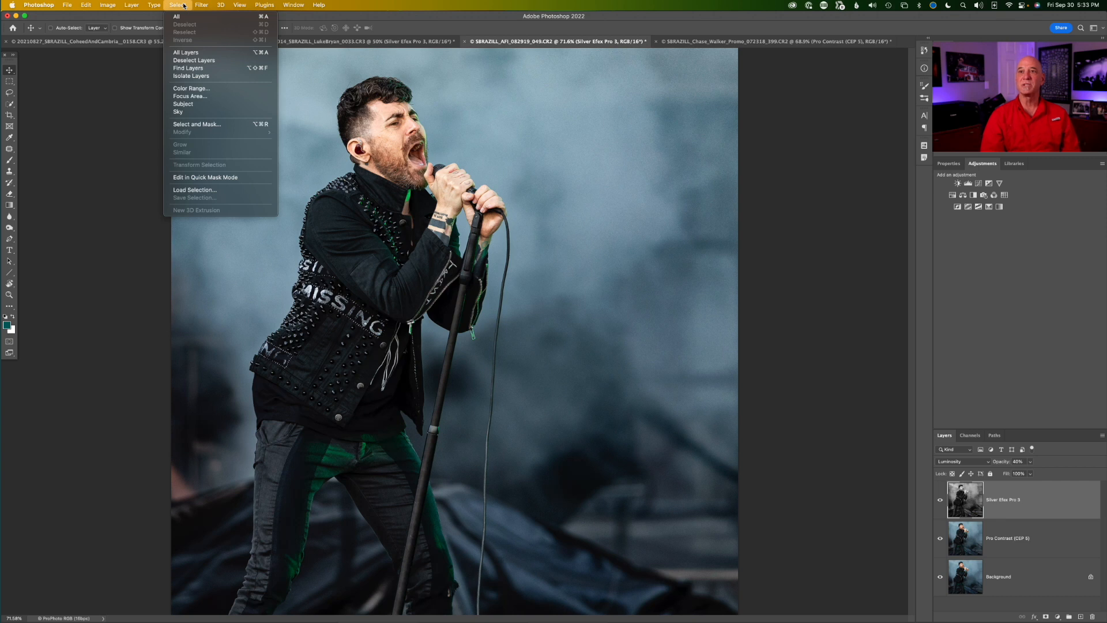
click(206, 107)
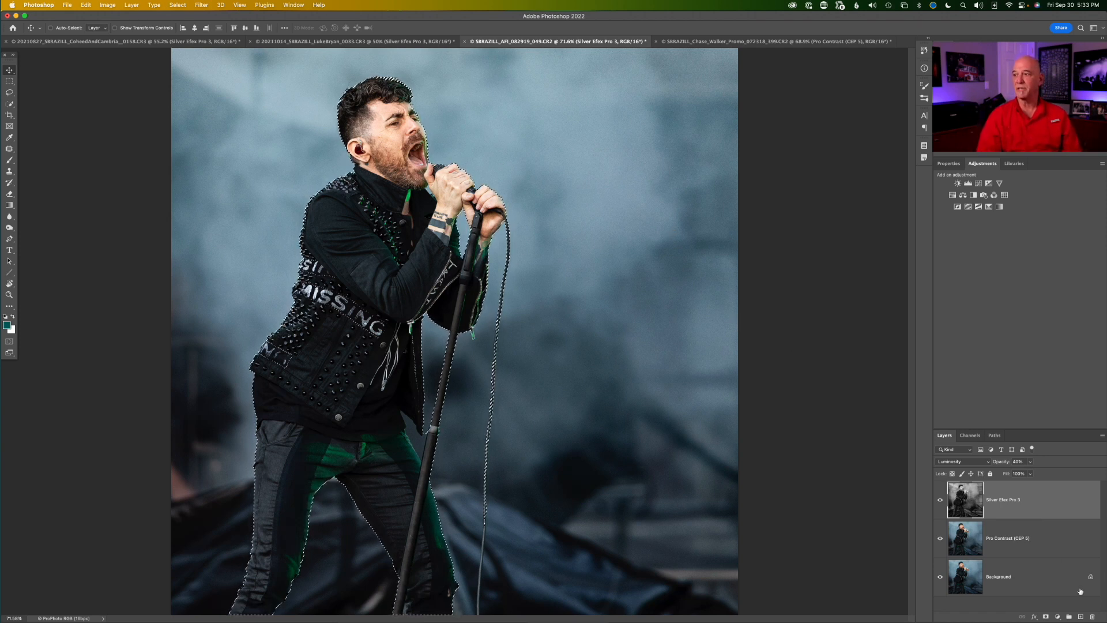
click(1046, 618)
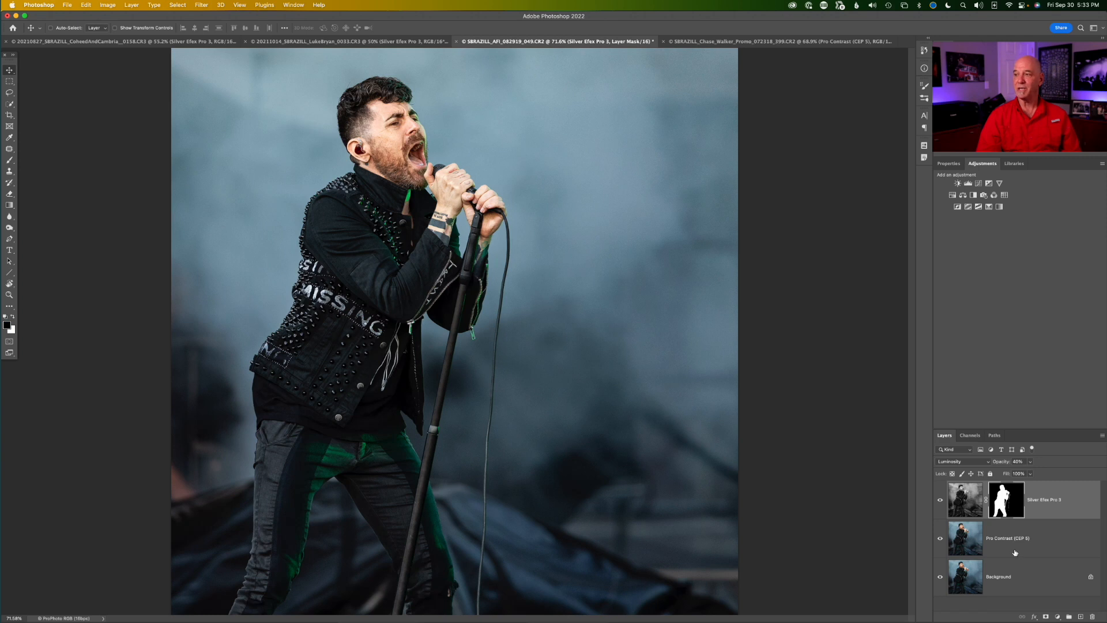
Toggle the masked Silver Efex Pro 3 layer's visibility to examine its effect on the singer alone.
click(941, 500)
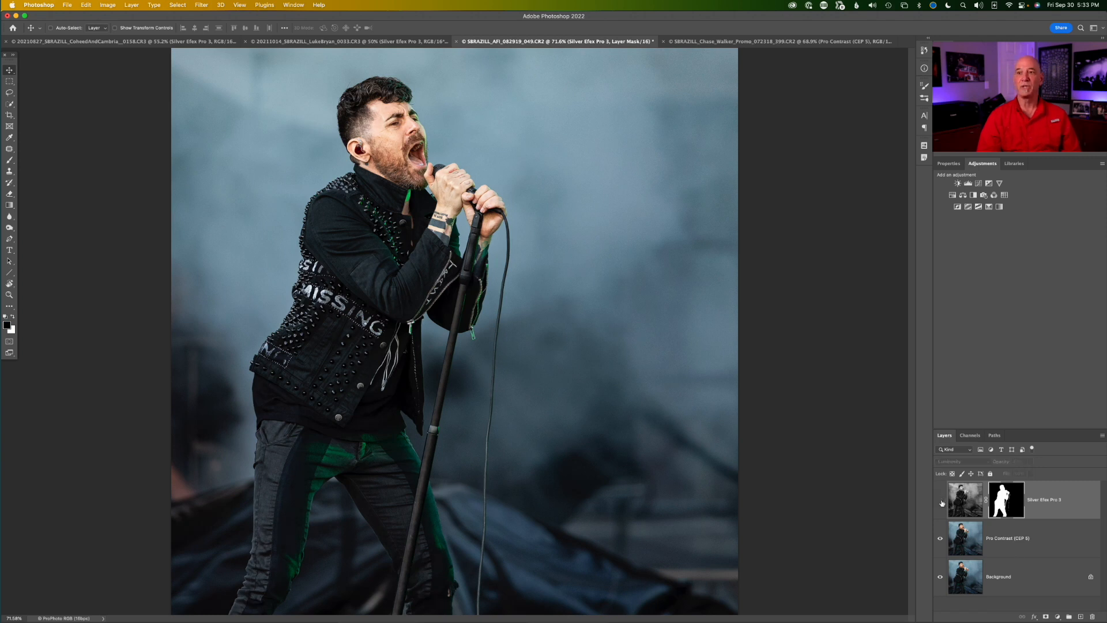
click(940, 501)
click(941, 500)
click(941, 501)
click(942, 502)
click(941, 502)
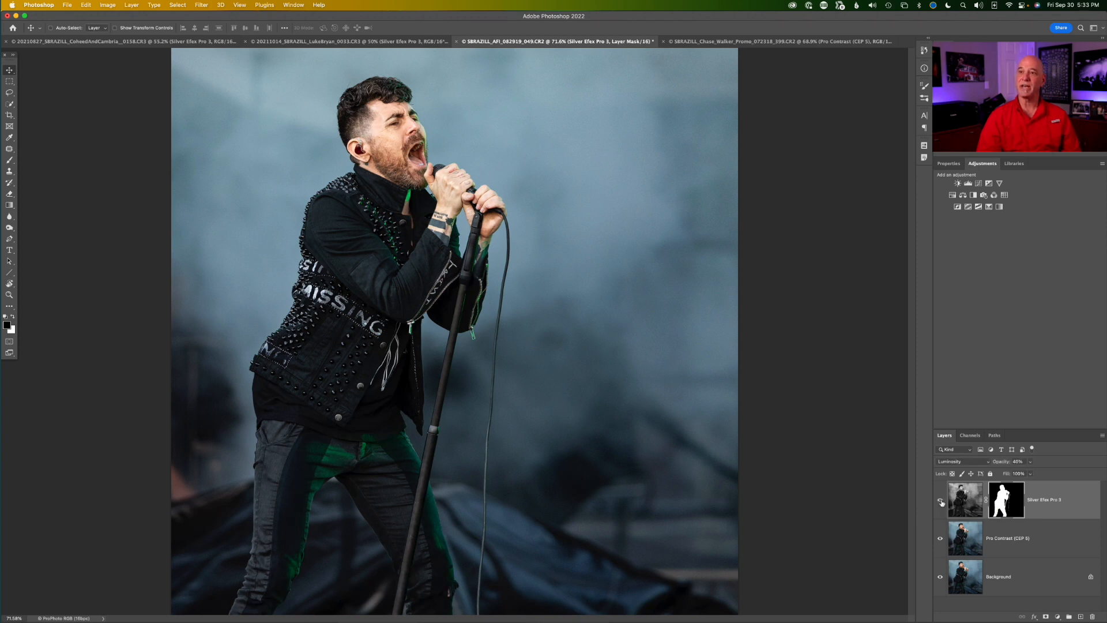
Set the masked Silver Efex Pro 3 layer's opacity to 50% and compare the singer with the layer shown and hidden.
click(962, 503)
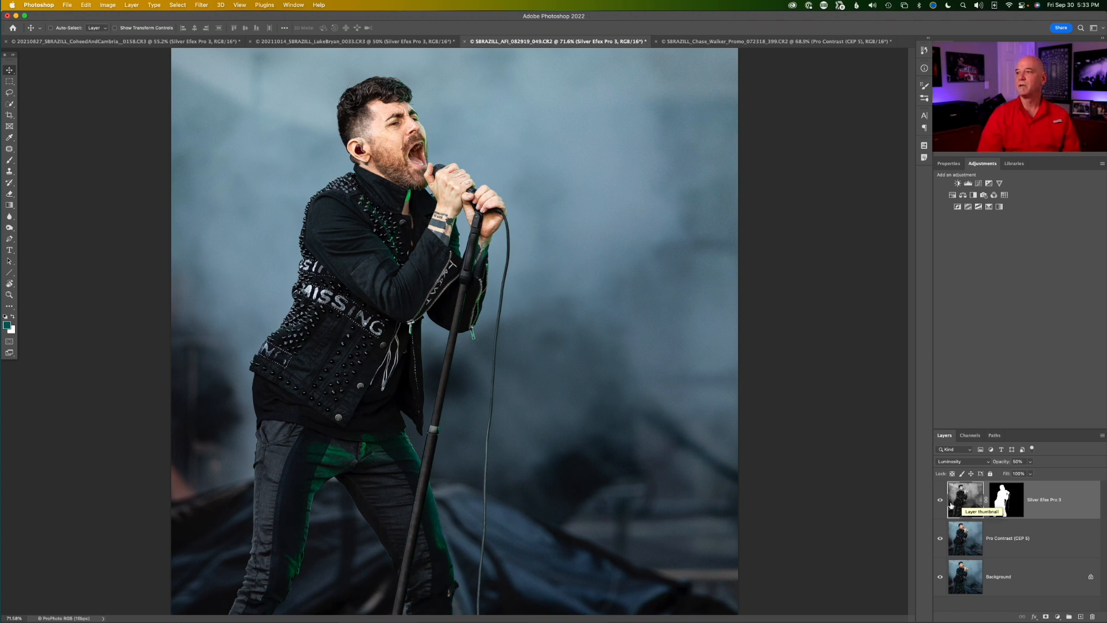
click(938, 503)
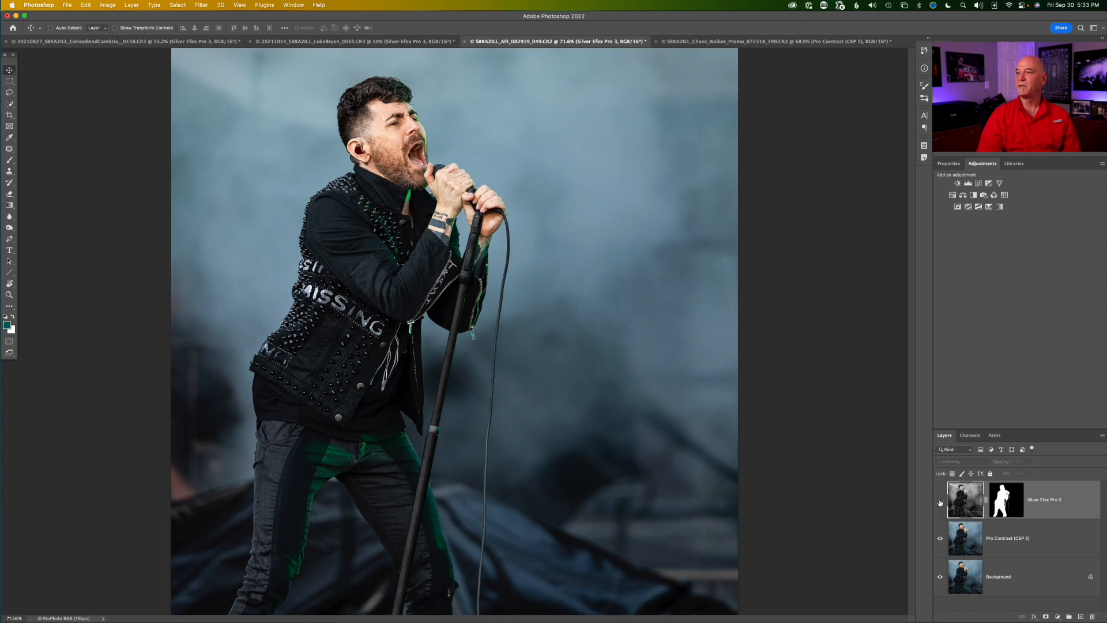
click(939, 502)
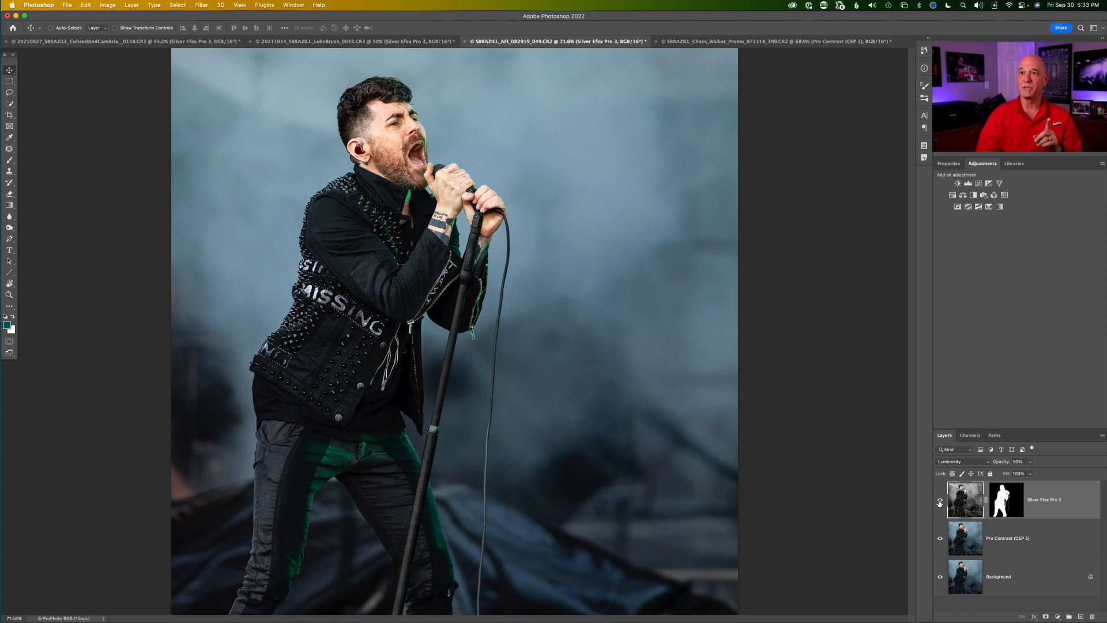
click(940, 501)
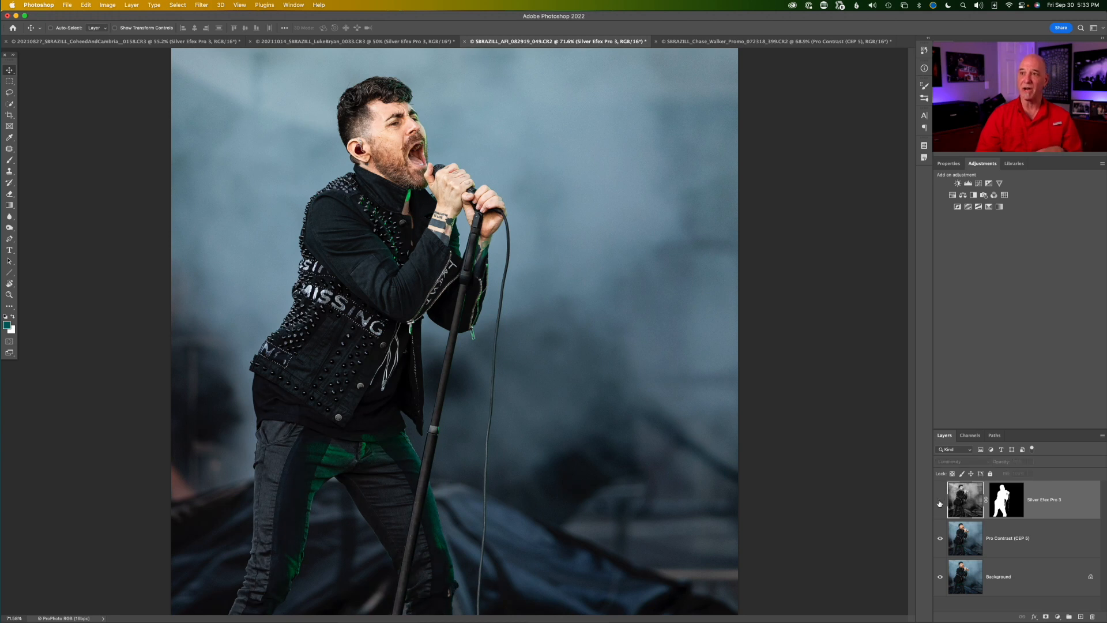
click(940, 502)
click(940, 502)
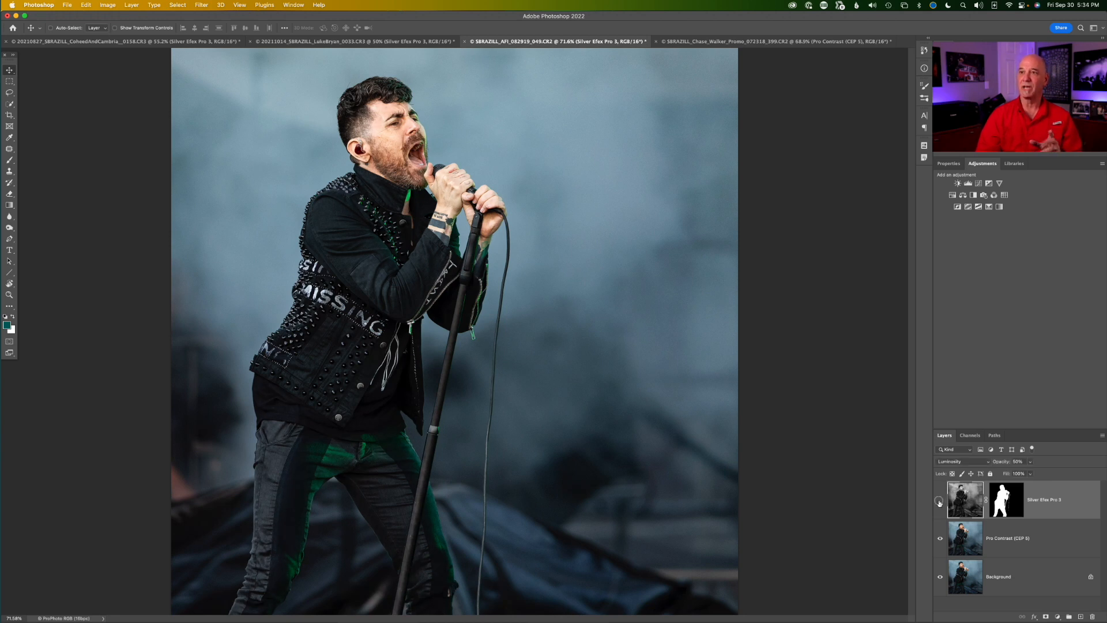
click(940, 502)
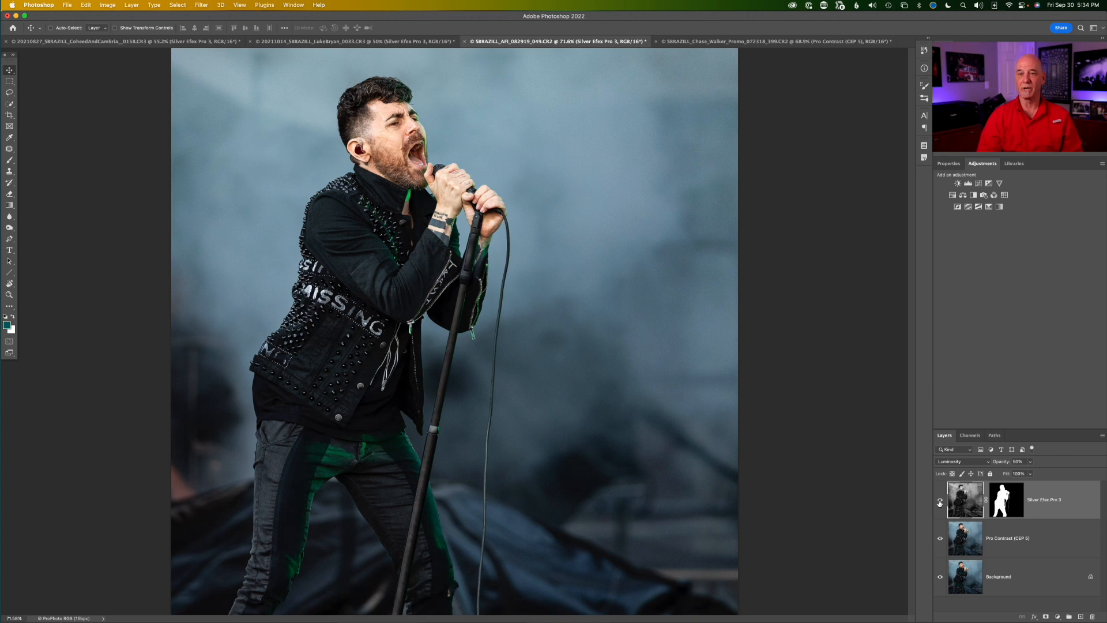
Paint black on the Silver Efex Pro 3 layer's mask over the singer's hands and face to remove the effect there.
click(1006, 501)
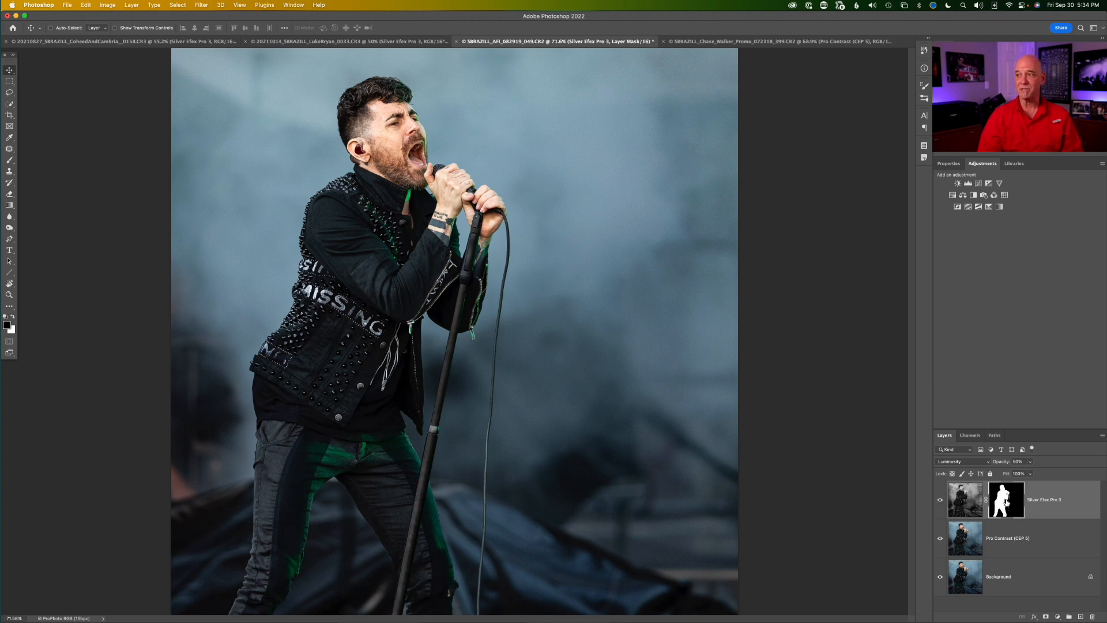
click(10, 161)
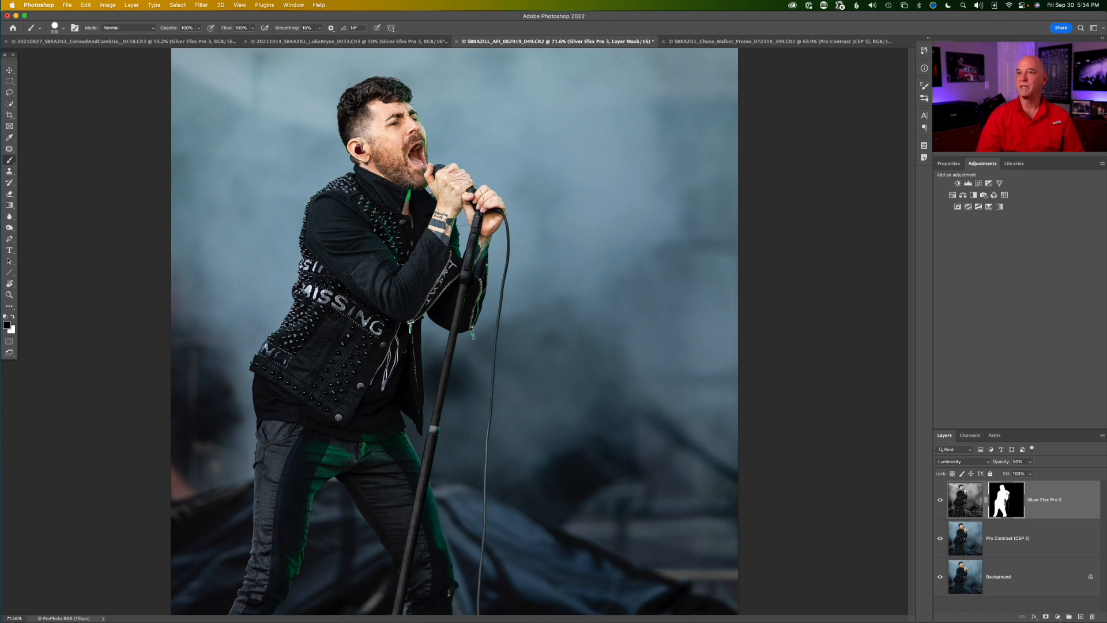
mouse_move(472, 194)
mouse_down()
mouse_move(442, 190)
mouse_move(389, 148)
mouse_move(420, 108)
mouse_up()
click(9, 69)
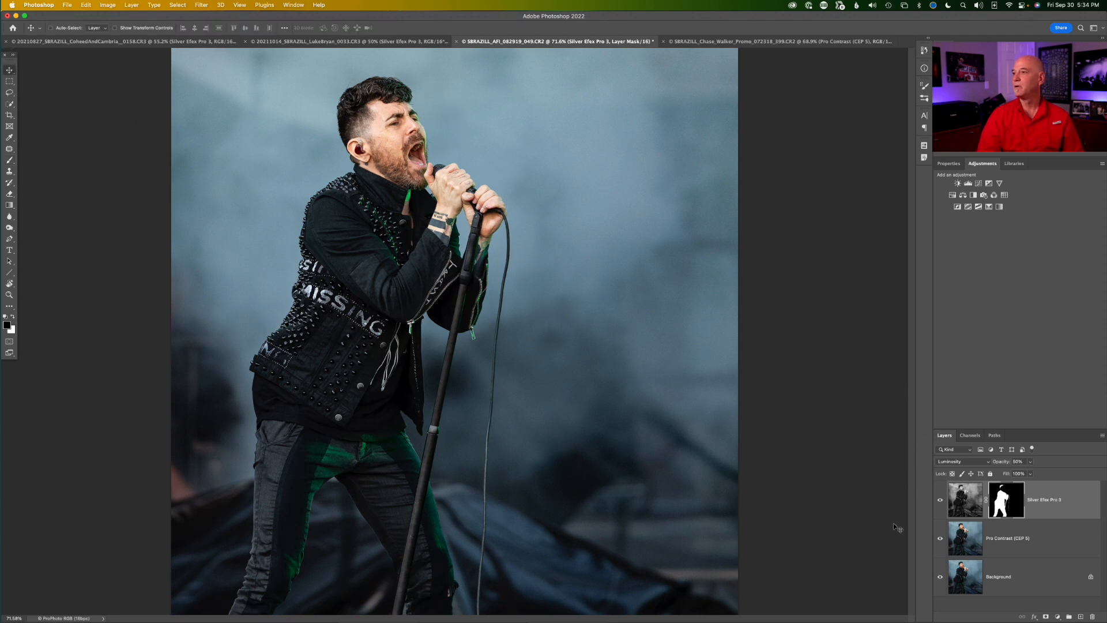
Target the Silver Efex Pro 3 layer's image instead of its mask and compare the singer with the layer shown and hidden.
click(941, 501)
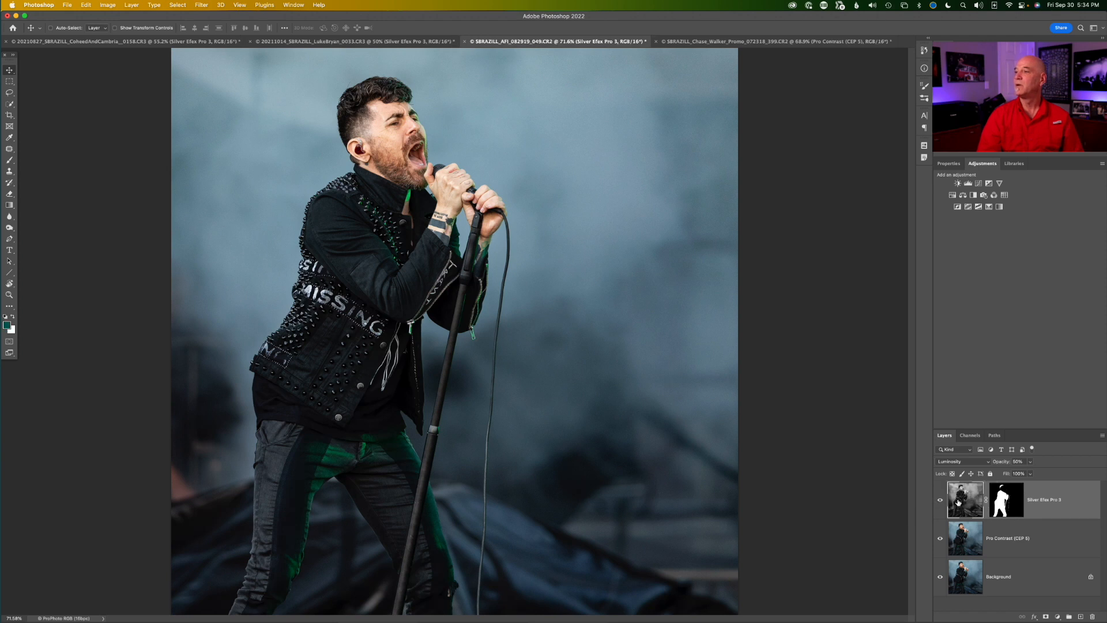
click(939, 502)
click(940, 502)
click(939, 503)
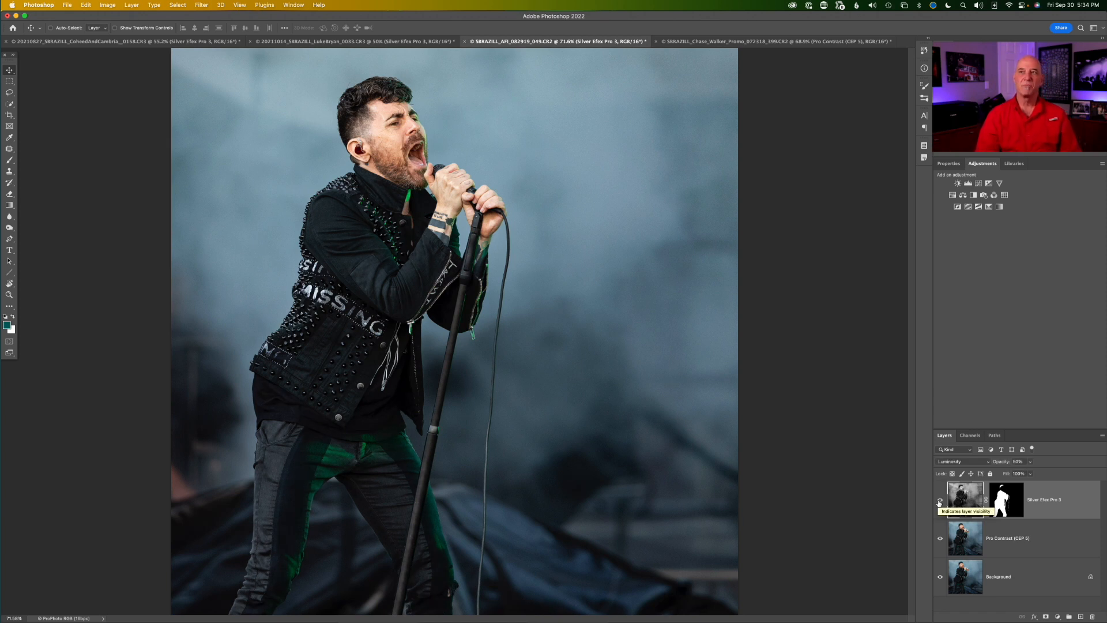
Switch to the promo photo of the seated guitarist, open its Pro Contrast layer in Silver Efex Pro 3, and enlarge the plug-in window.
click(709, 41)
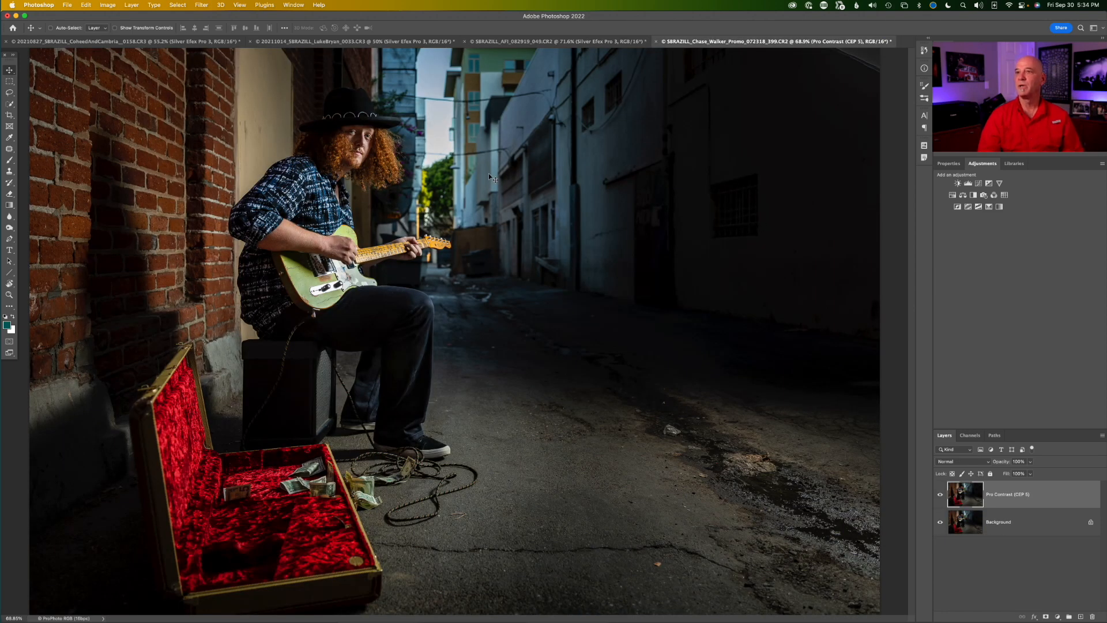
click(200, 5)
mouse_move(235, 206)
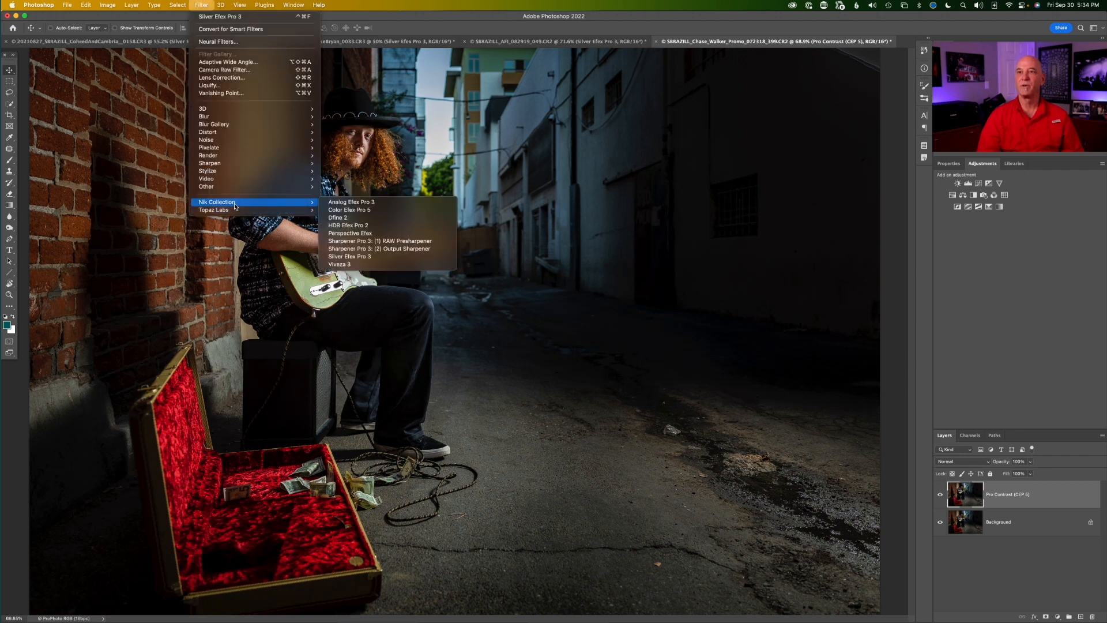
click(348, 257)
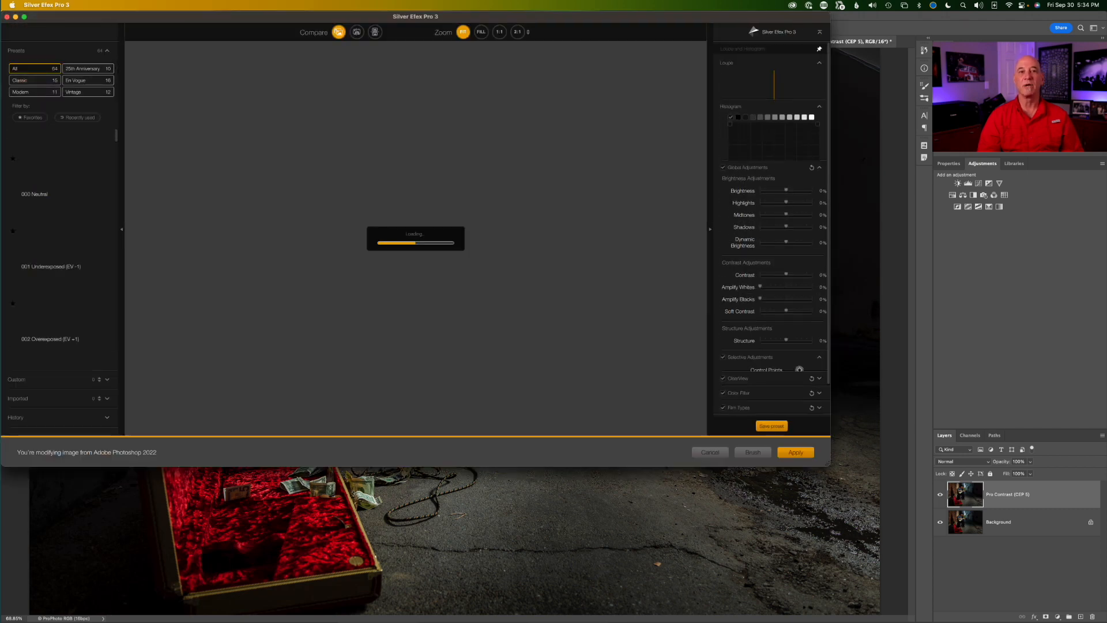
scroll(772, 248, down, 1)
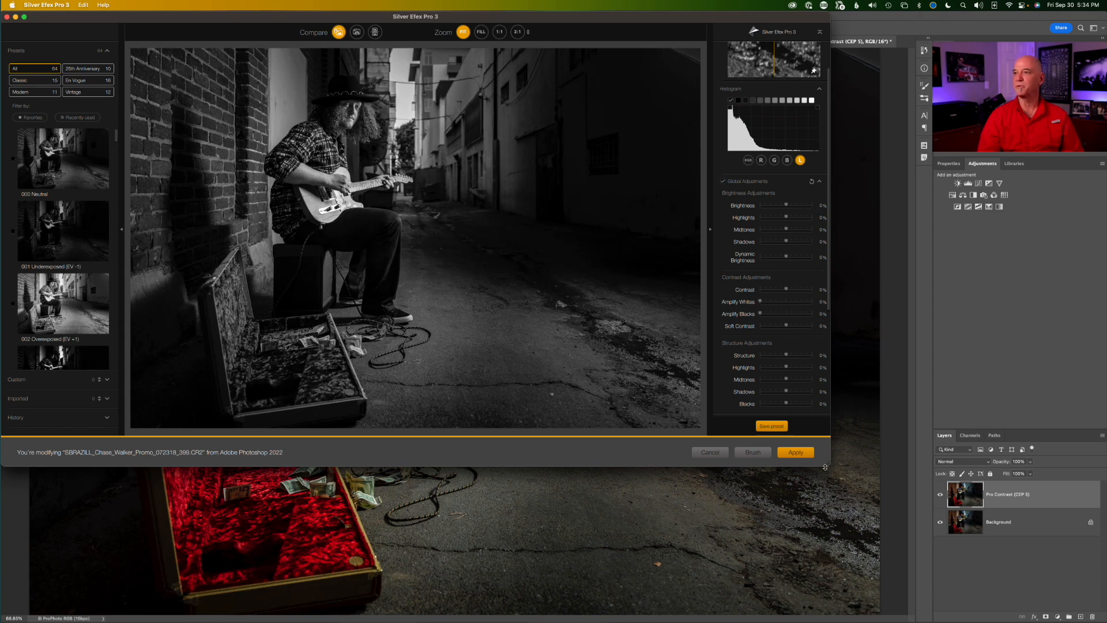
drag(825, 465, 1094, 610)
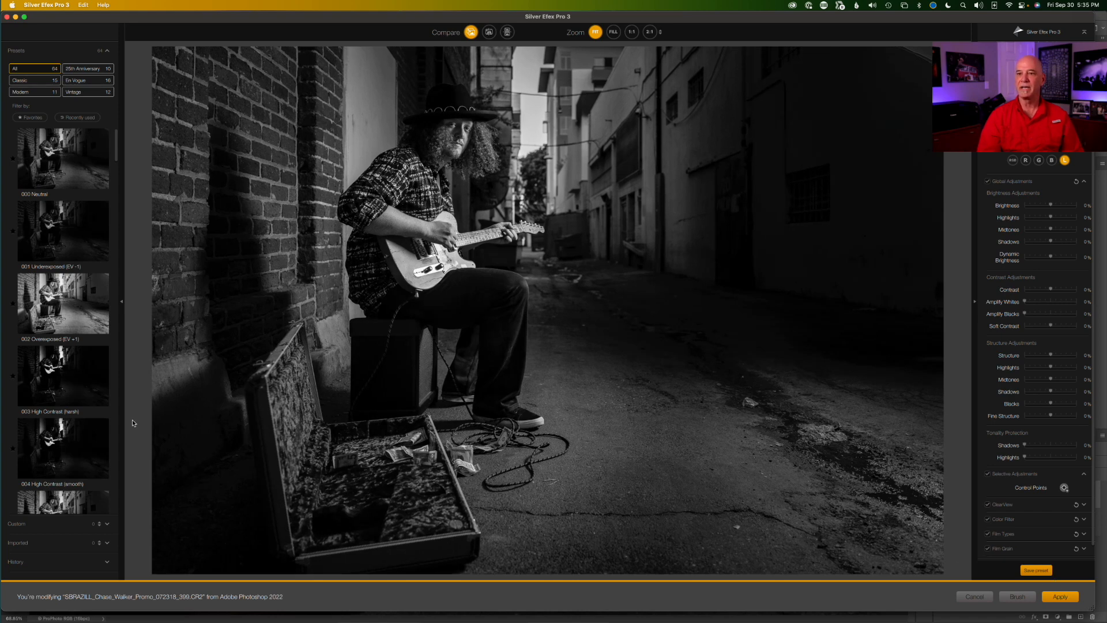
Choose the 006 High Structure (smooth) preset and apply it to the guitarist photo.
scroll(66, 448, down, 6)
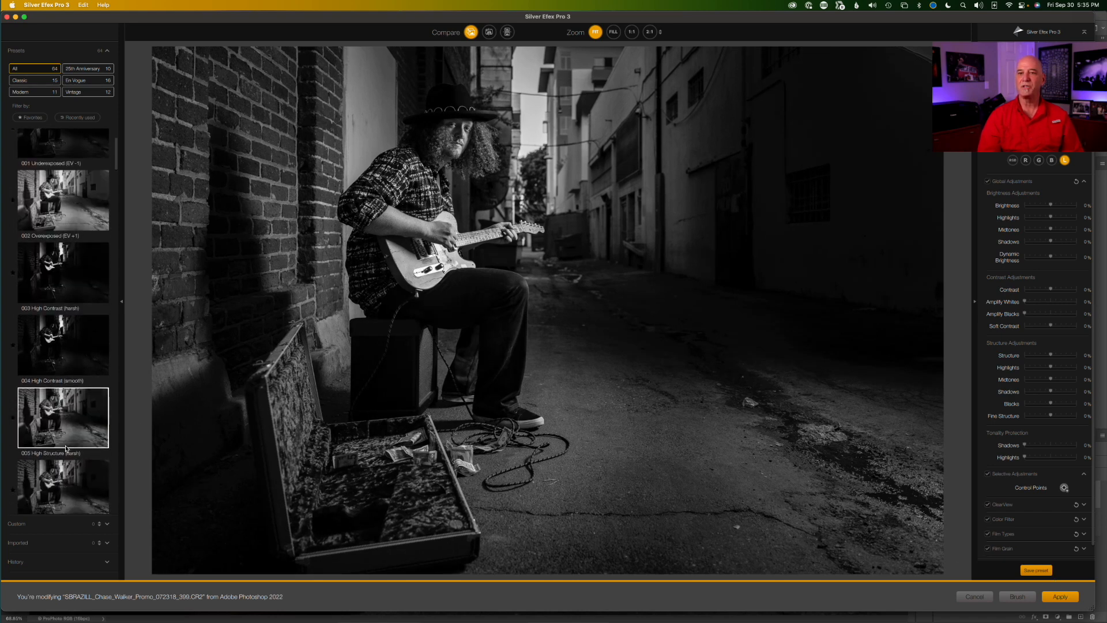
click(60, 435)
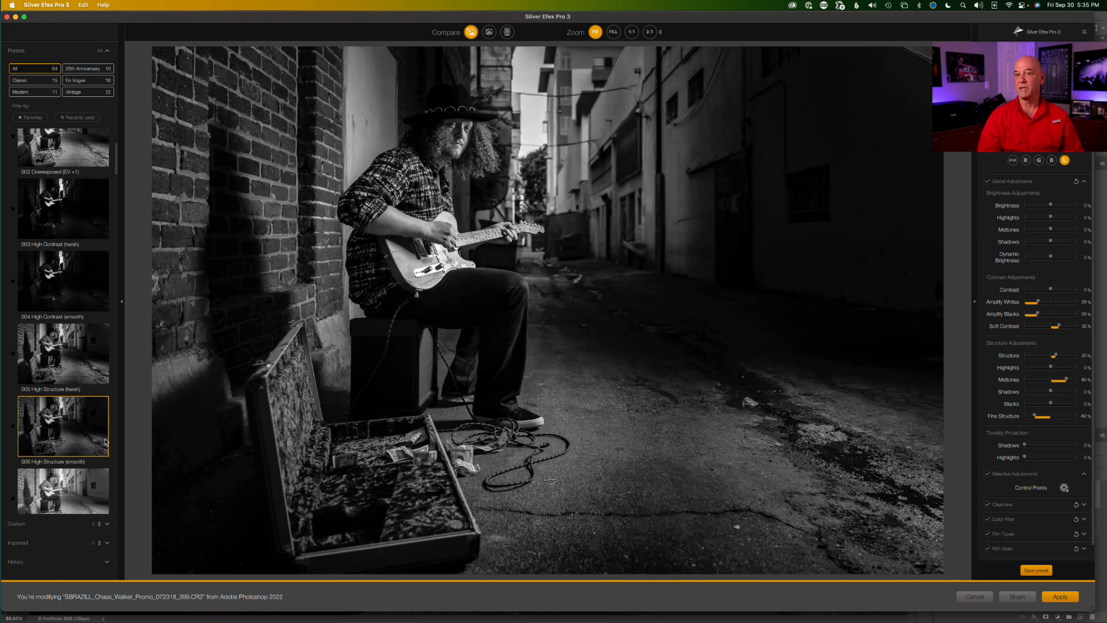
click(1060, 596)
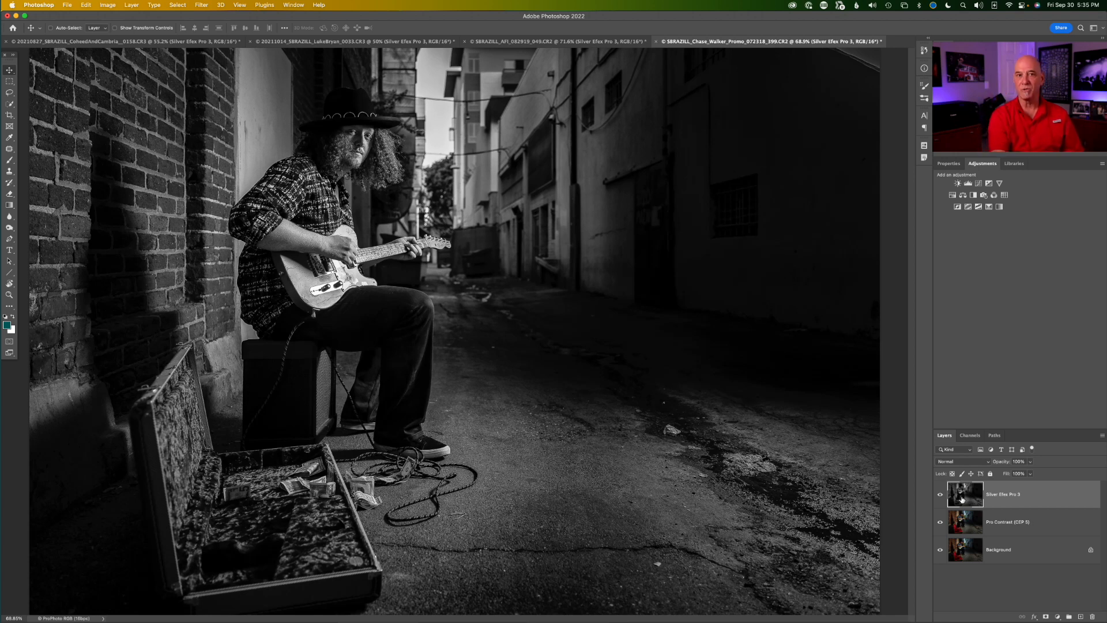
Set the Silver Efex Pro 3 layer to Luminosity blending at 50% opacity, and compare the guitarist photo with the layer shown and hidden.
key(shift+alt+y)
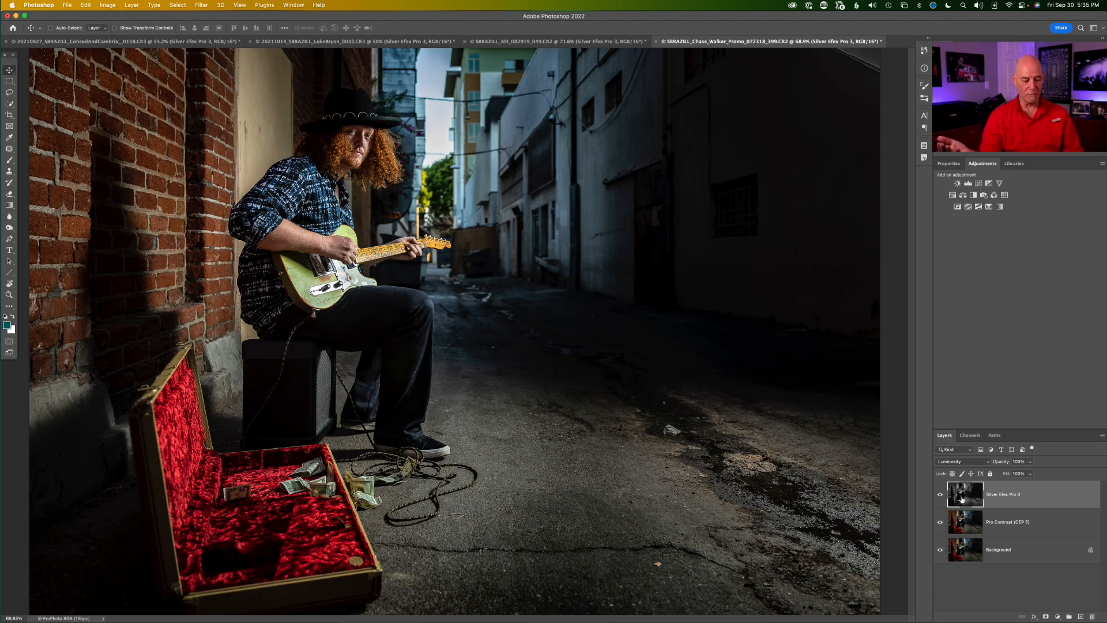
key(5)
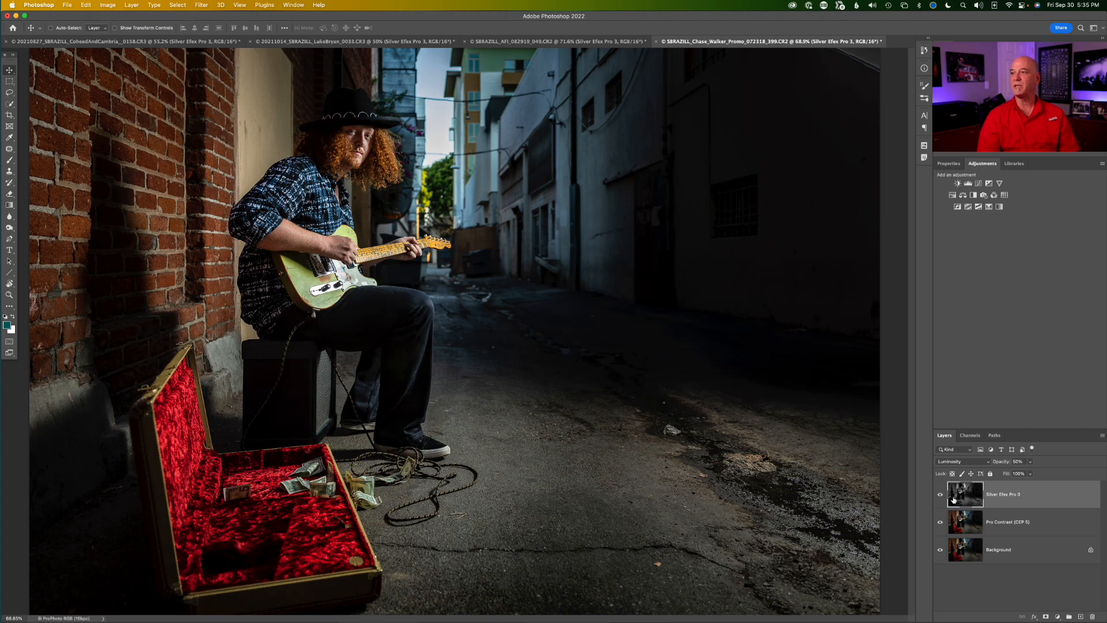
click(941, 495)
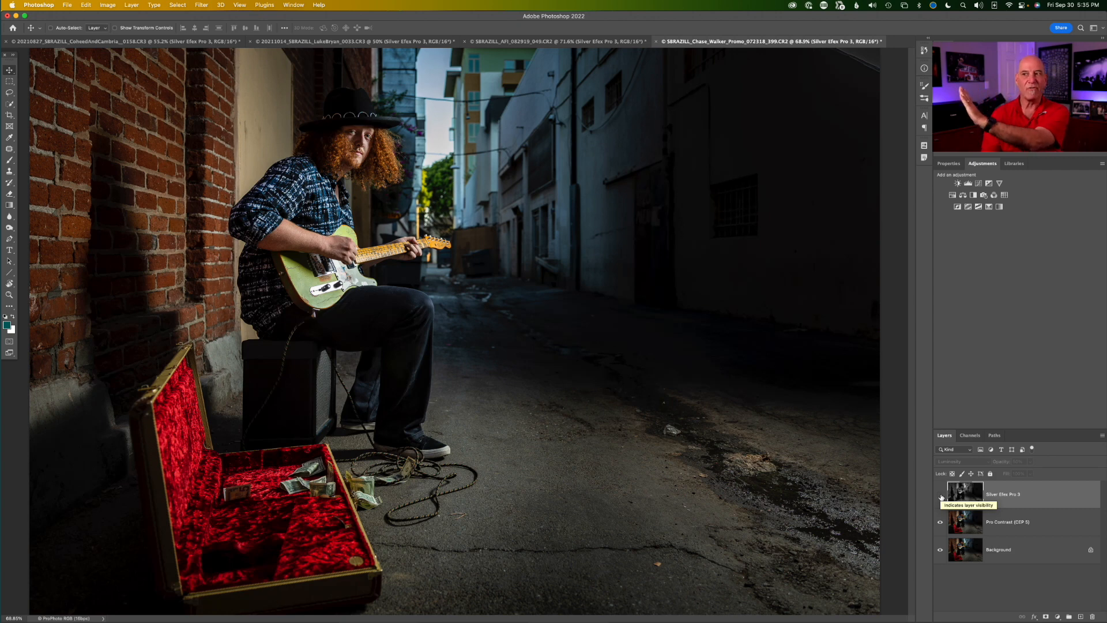
click(941, 495)
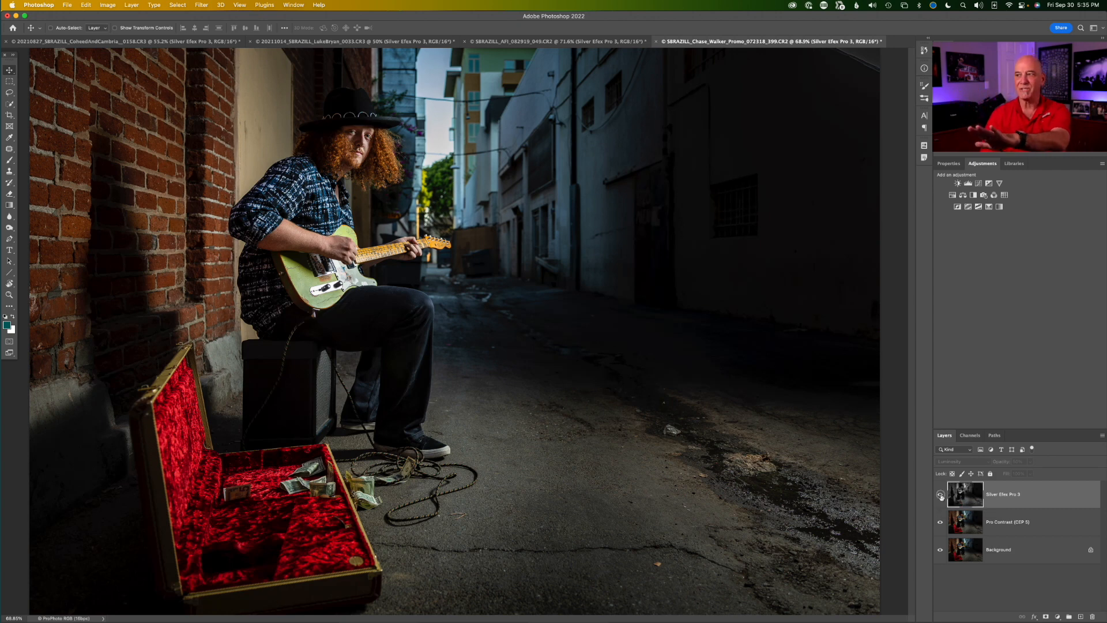
click(941, 496)
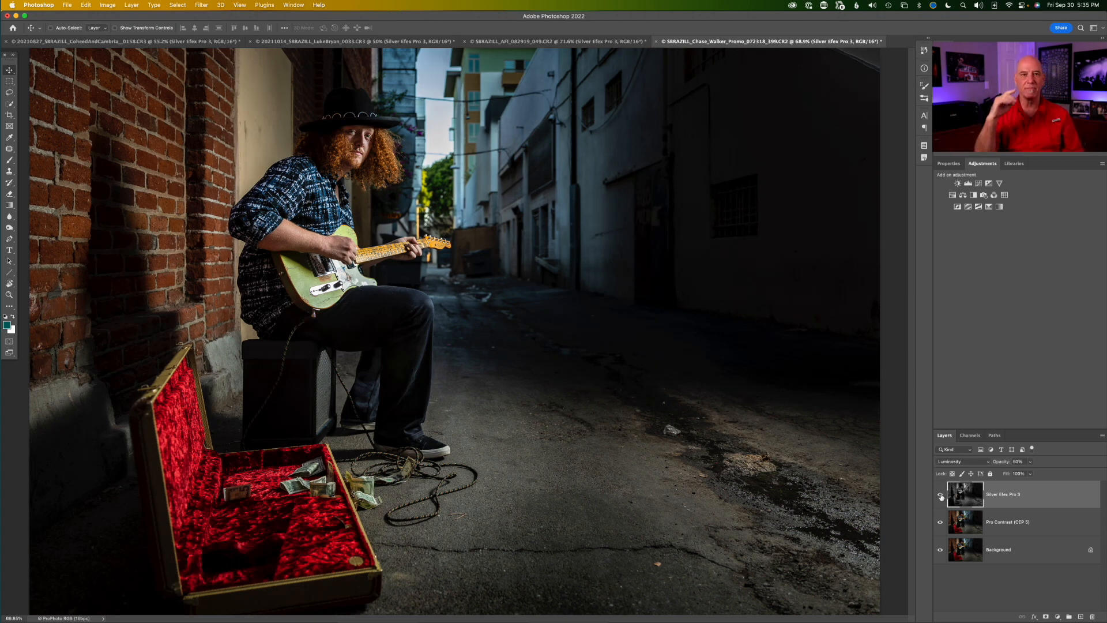
click(941, 496)
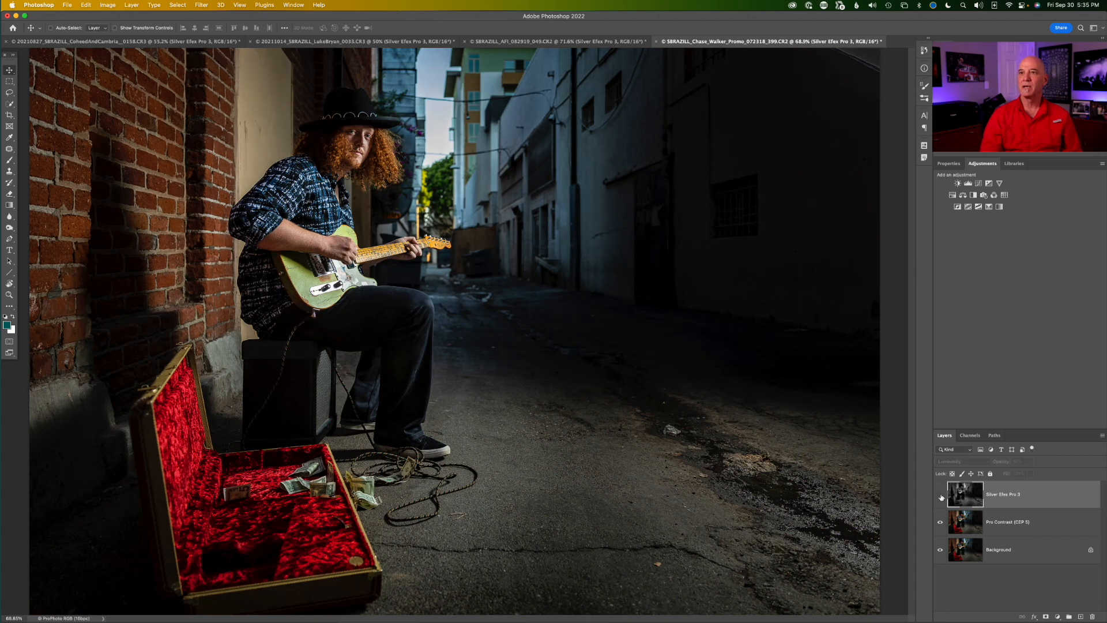
click(941, 496)
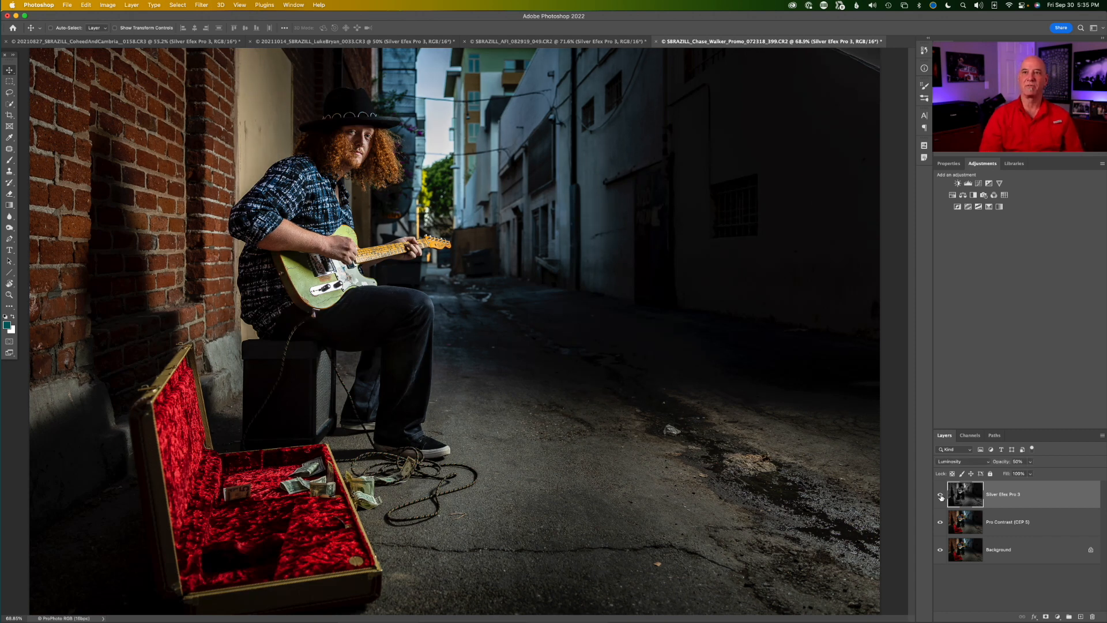
click(941, 496)
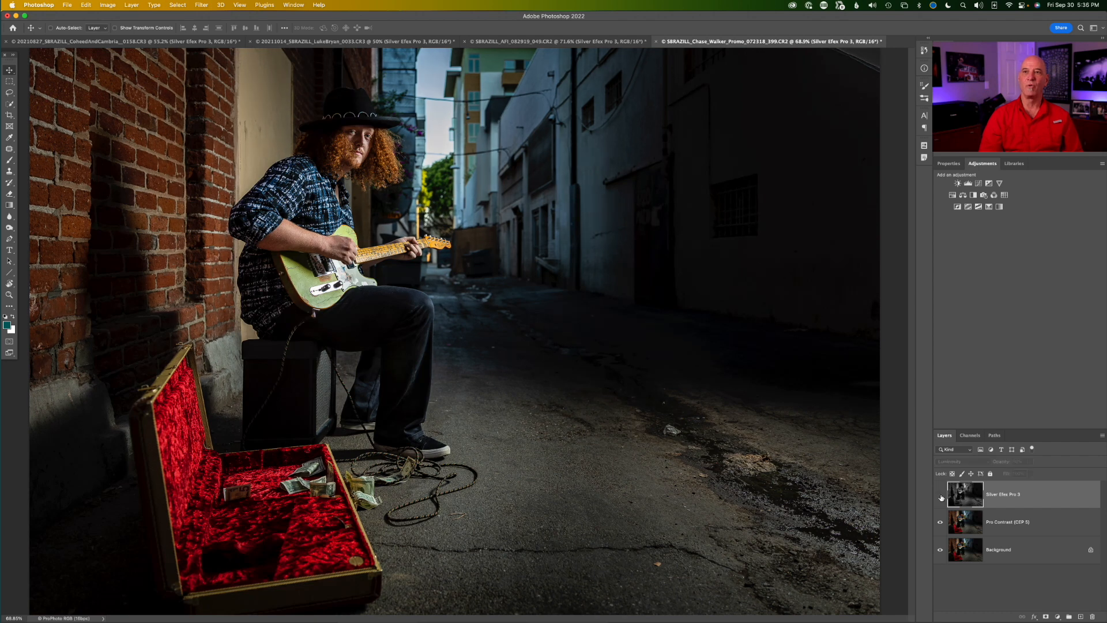